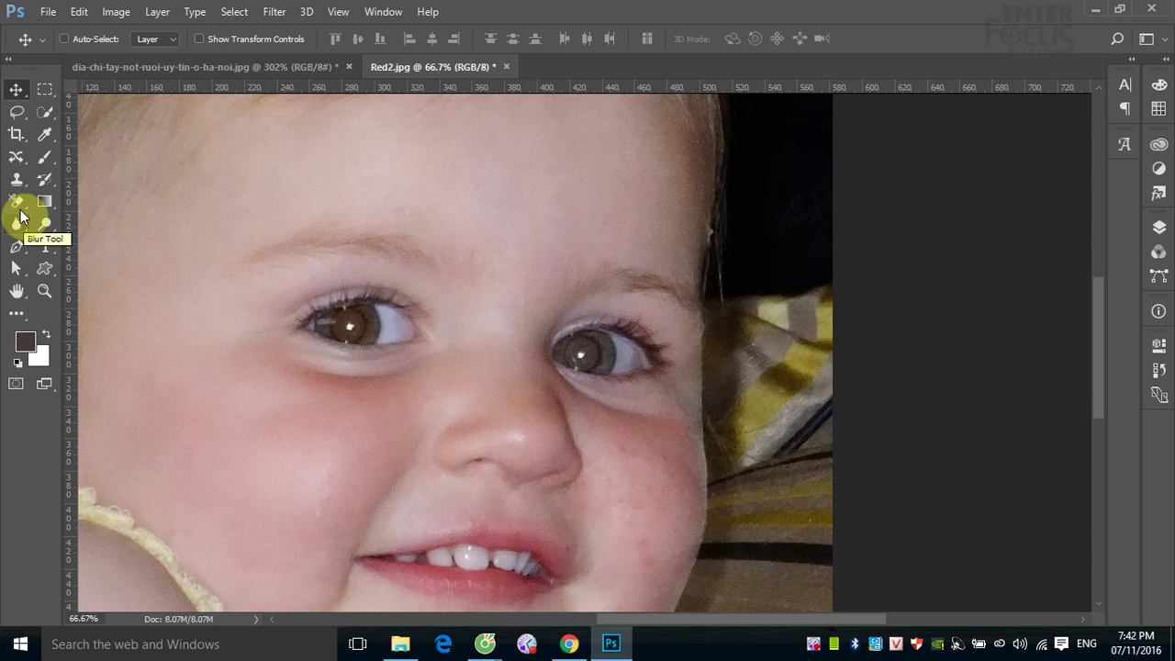
- Pick the Blur Tool from the Blur/Sharpen/Smudge toolbar group, after viewing the Dodge group
click(13, 225)
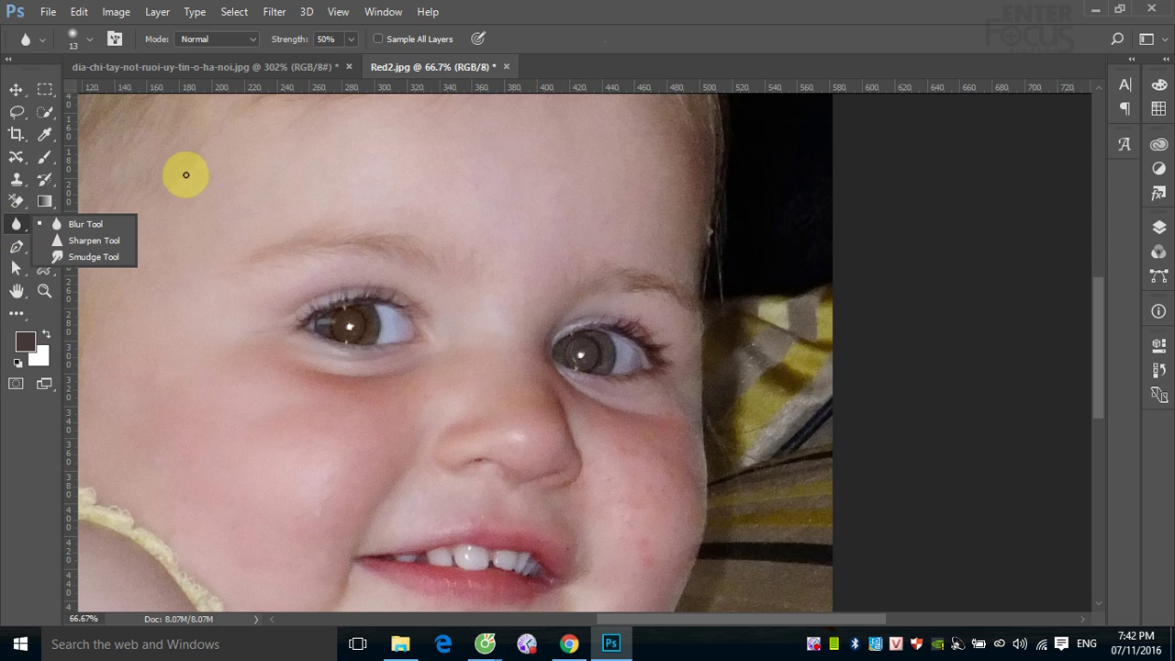
click(179, 172)
click(44, 224)
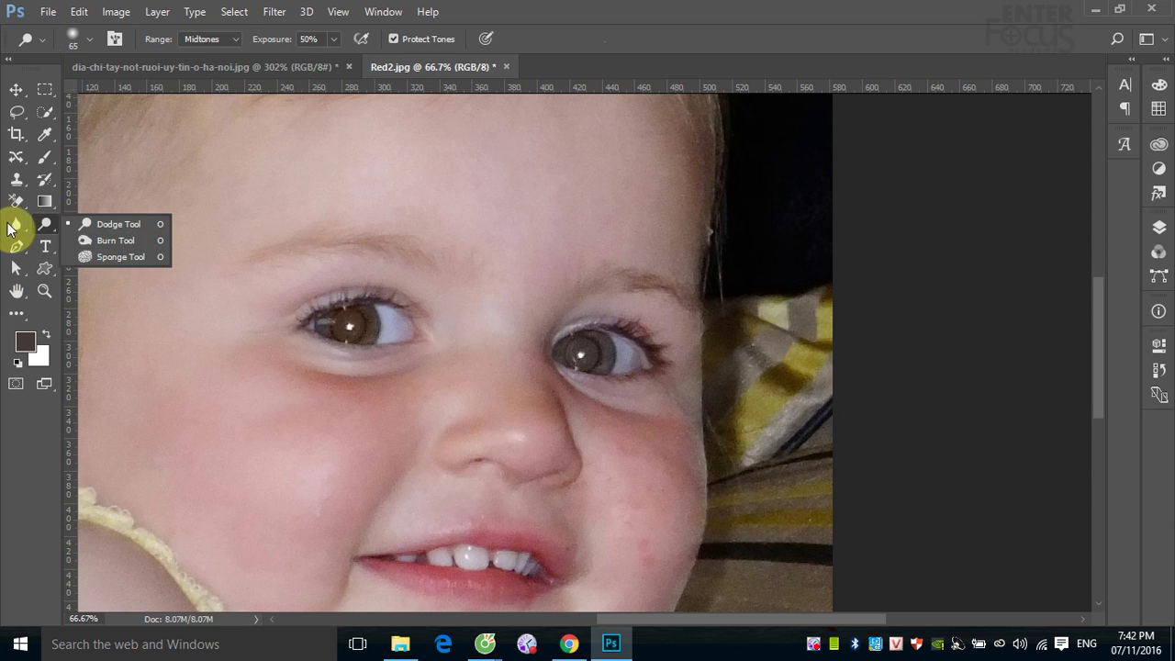
click(14, 224)
click(96, 225)
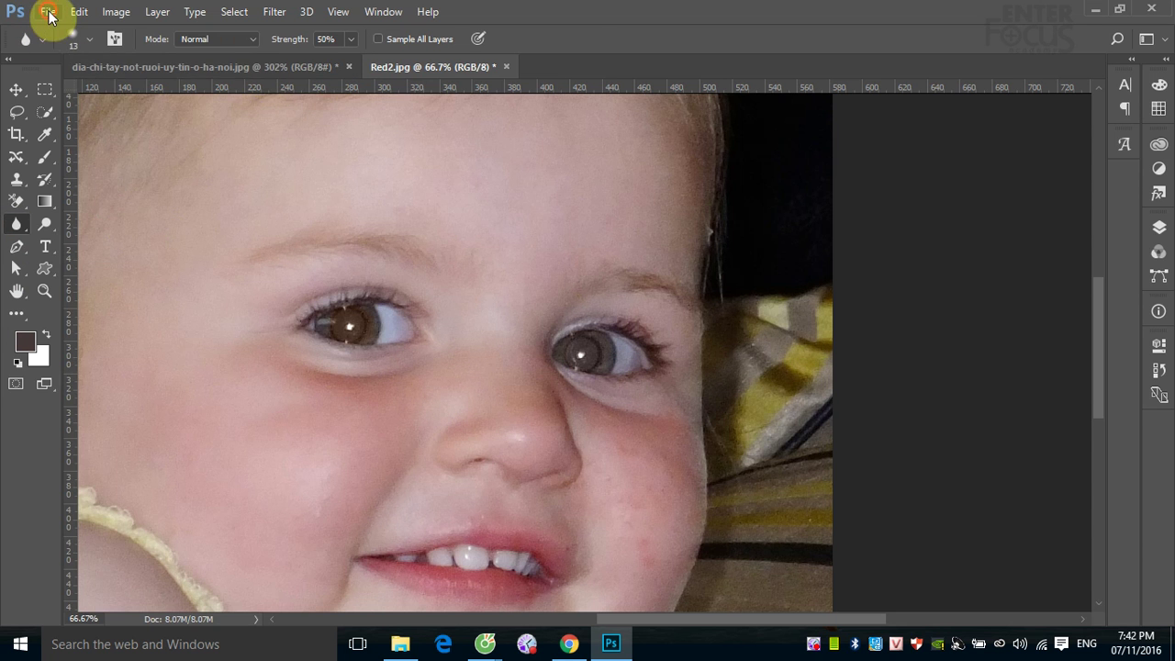
click(47, 12)
- Open chicken-pox-by-chim-chim4.png as a new document
click(55, 42)
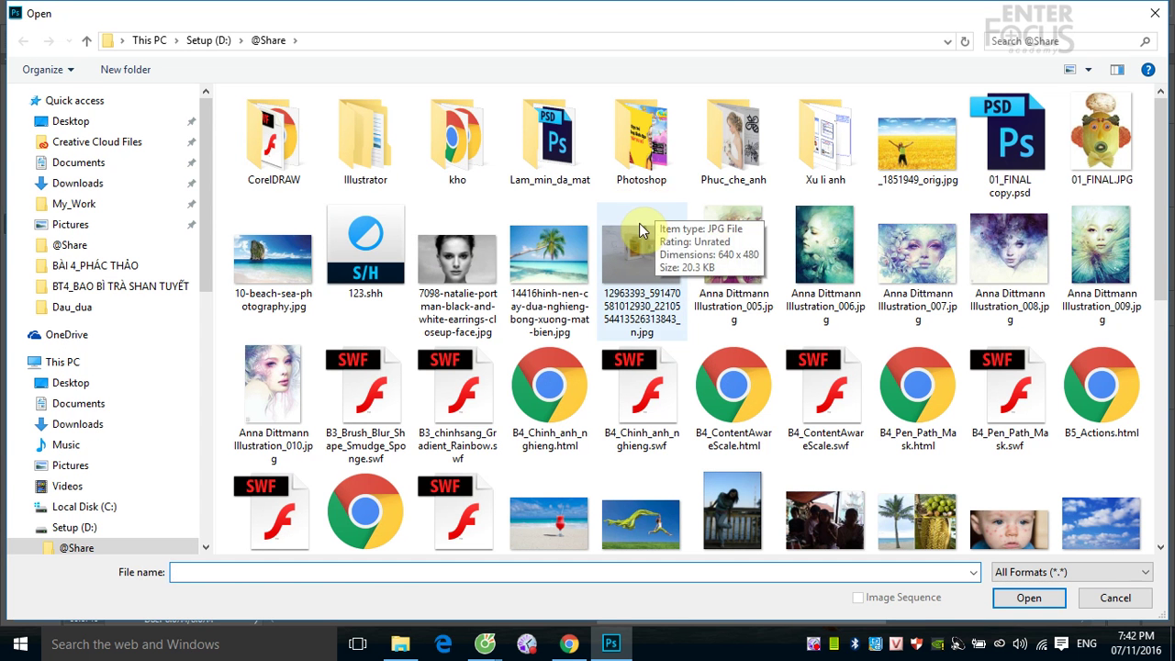
click(1009, 518)
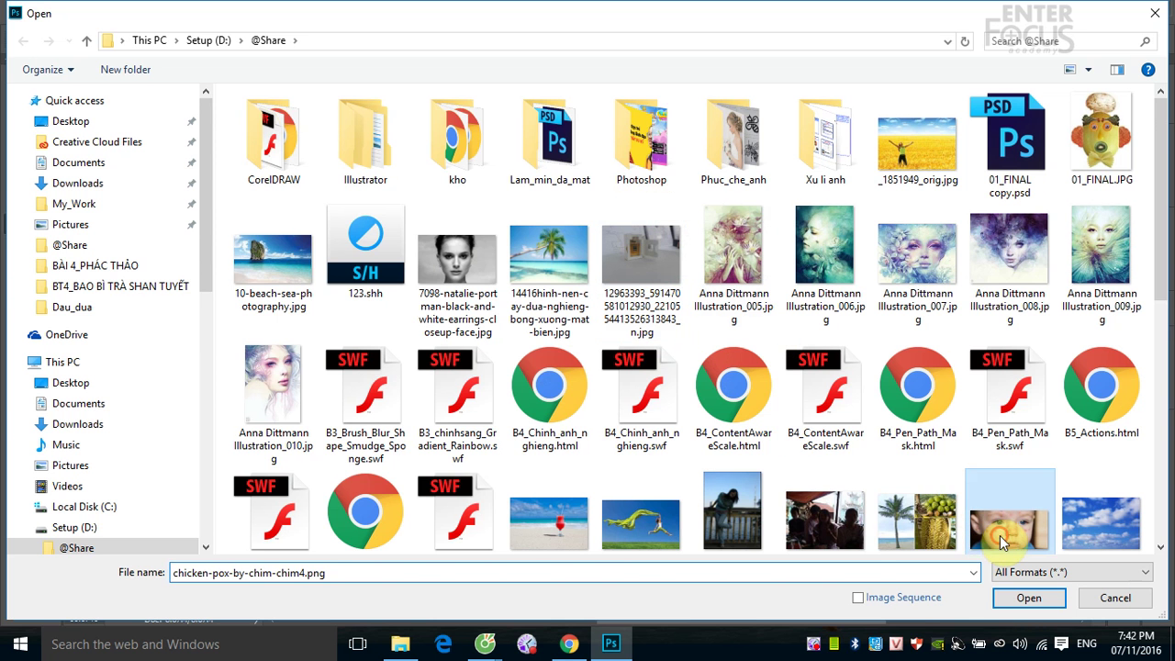
click(1027, 598)
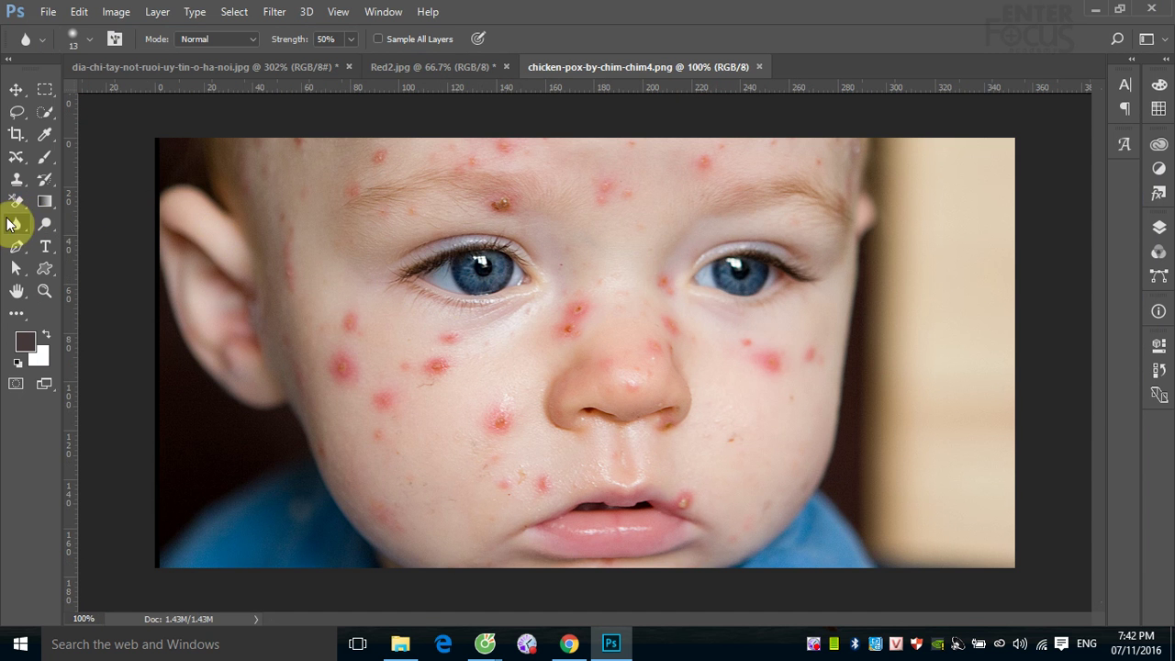
- Check the blur brush preset, zoom on the cheek, then blur the red spots at 50% strength
click(88, 39)
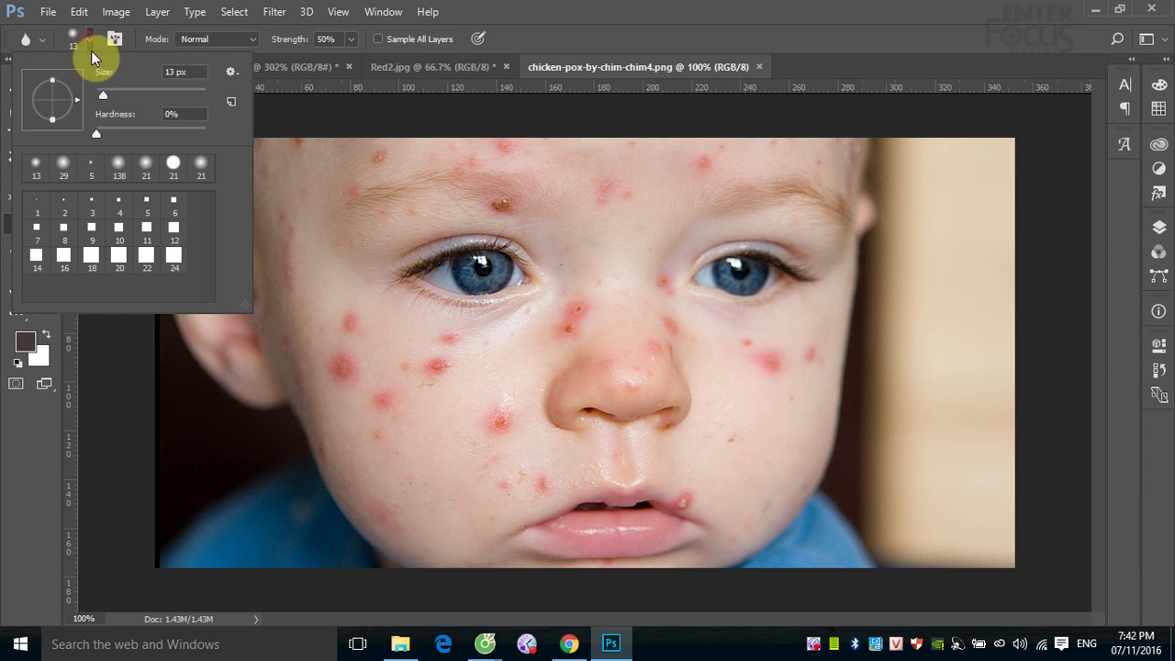
click(558, 16)
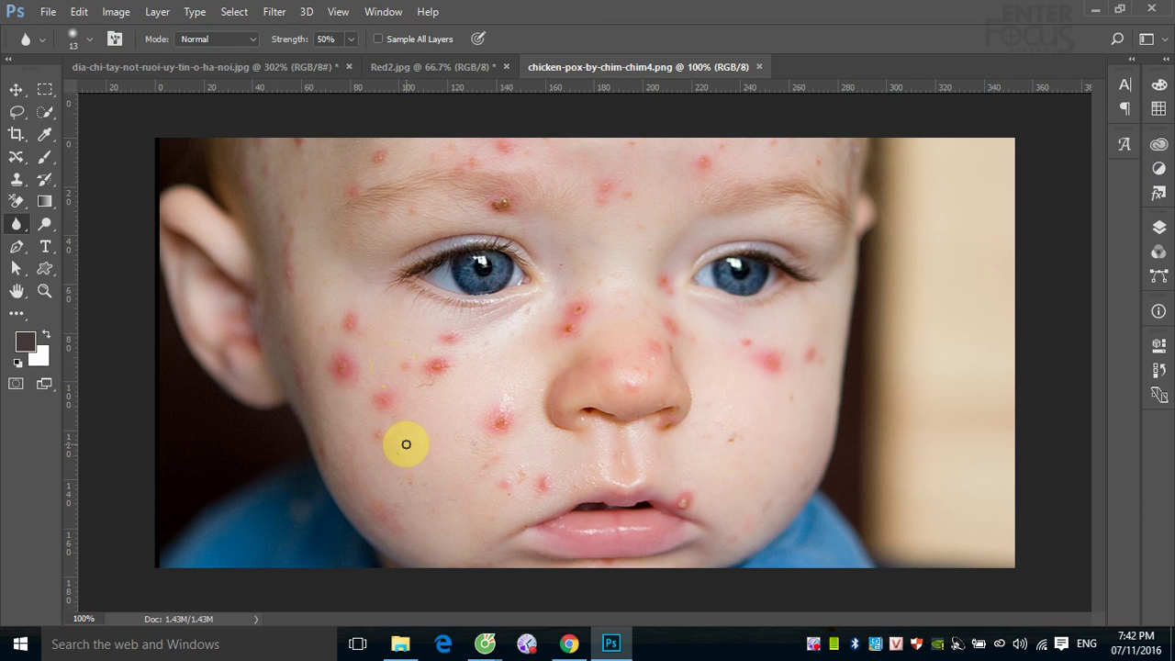
mouse_move(350, 407)
mouse_down()
mouse_move(418, 454)
mouse_move(443, 317)
mouse_move(490, 358)
mouse_move(407, 352)
mouse_move(446, 339)
mouse_move(444, 393)
mouse_move(524, 308)
mouse_up()
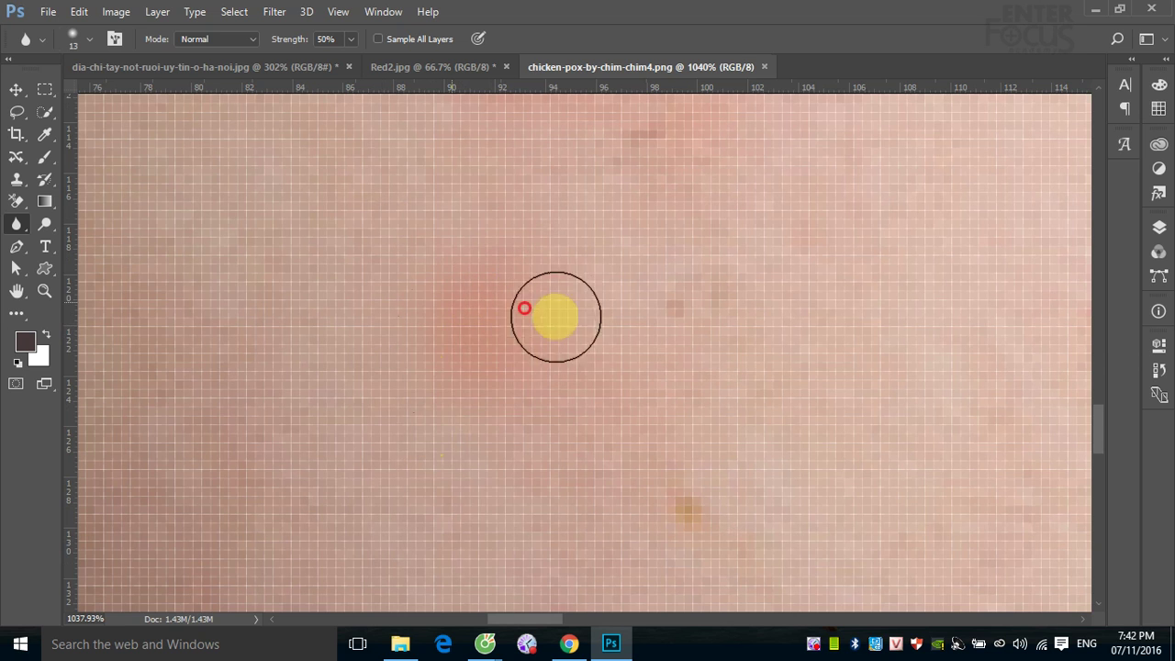
scroll(633, 392, down, 2)
scroll(633, 393, down, 2)
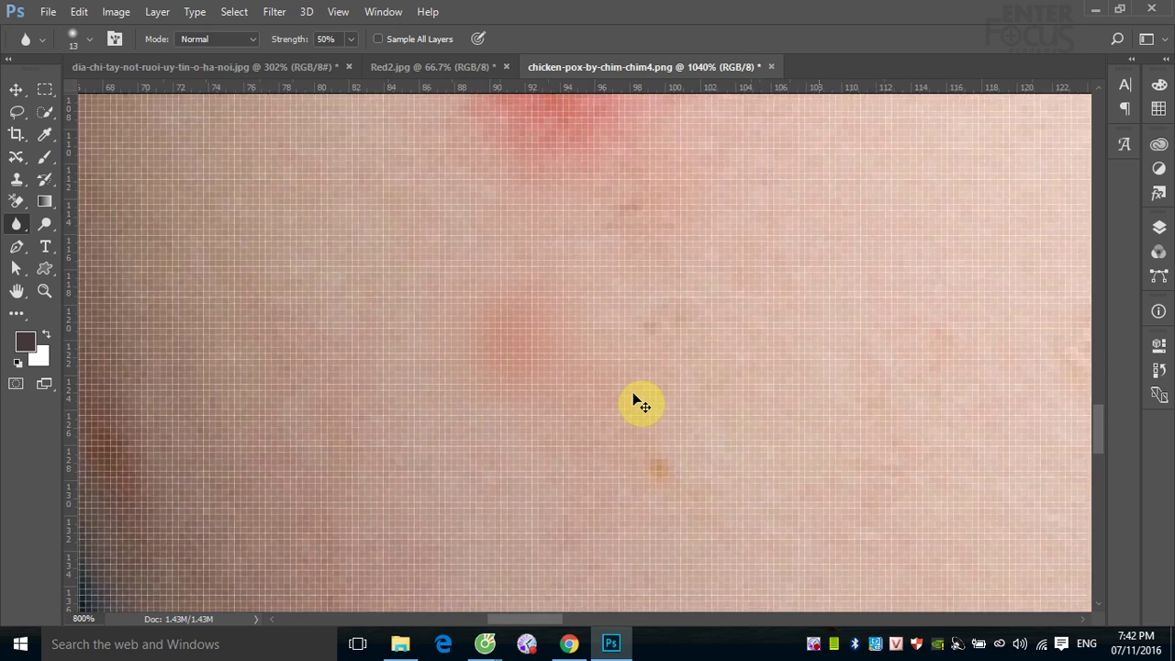
scroll(633, 392, down, 2)
scroll(633, 393, down, 2)
scroll(633, 393, down, 1)
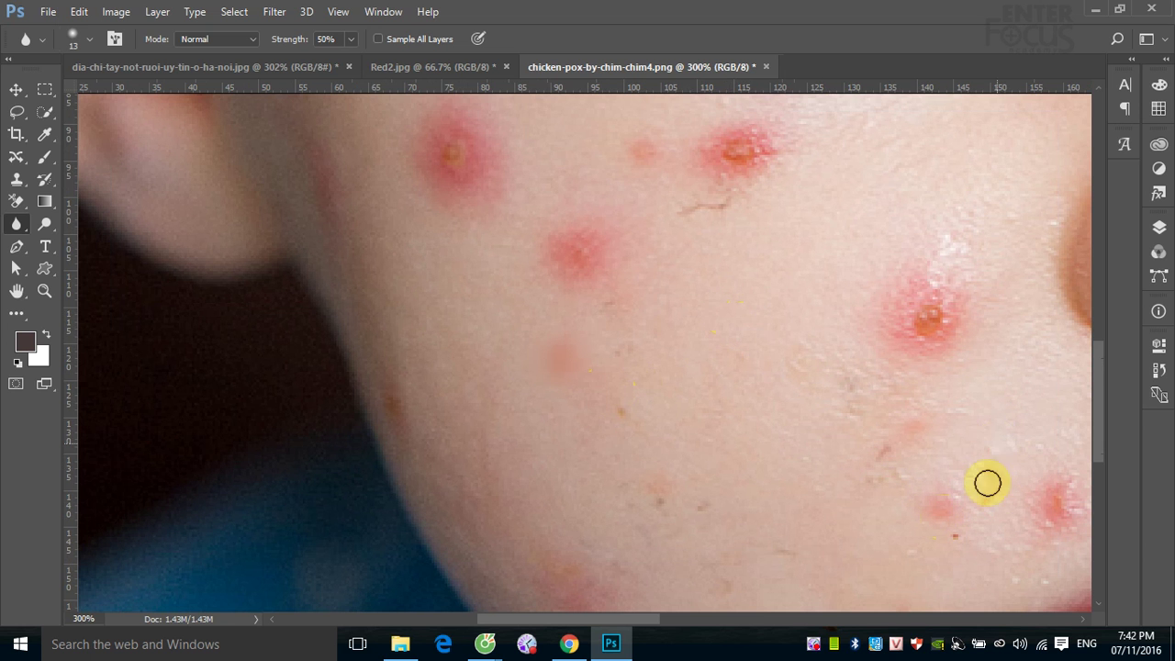
drag(1021, 459, 976, 534)
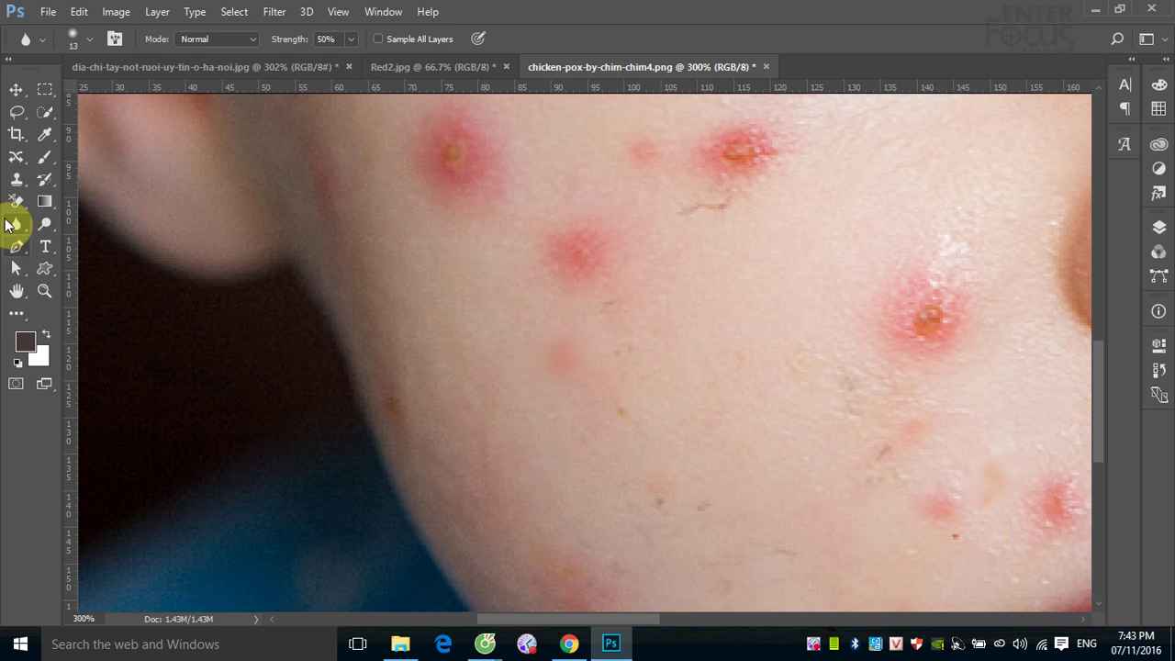
- Heal a red spot on the lower cheek with the Spot Healing Brush
click(23, 188)
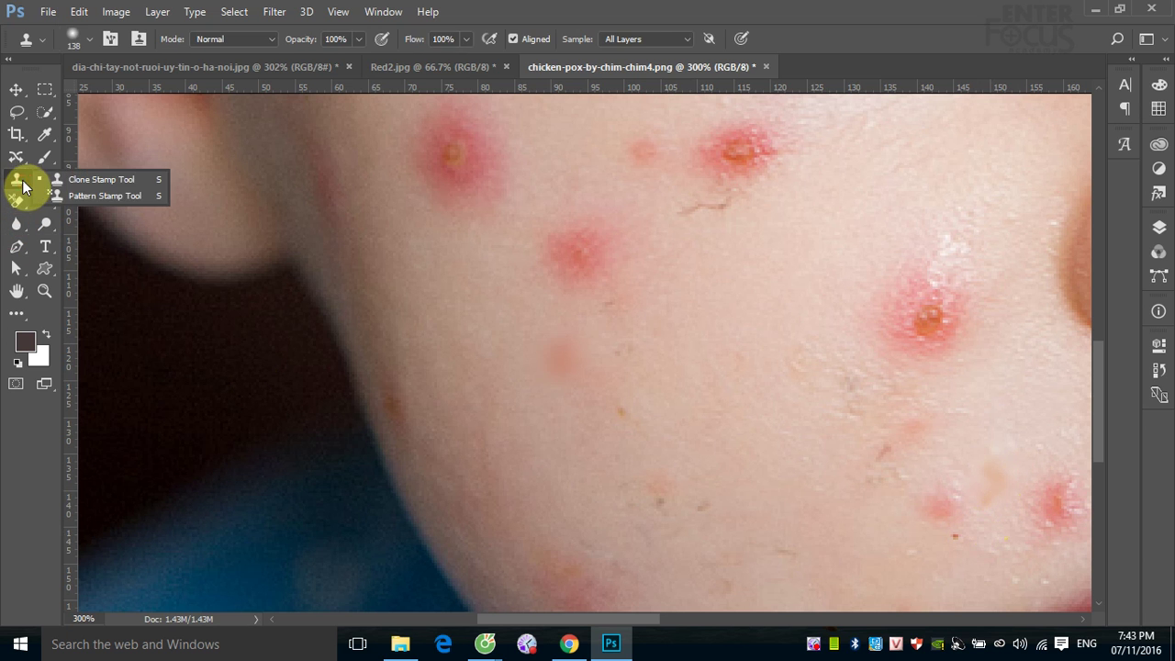
click(18, 159)
click(81, 165)
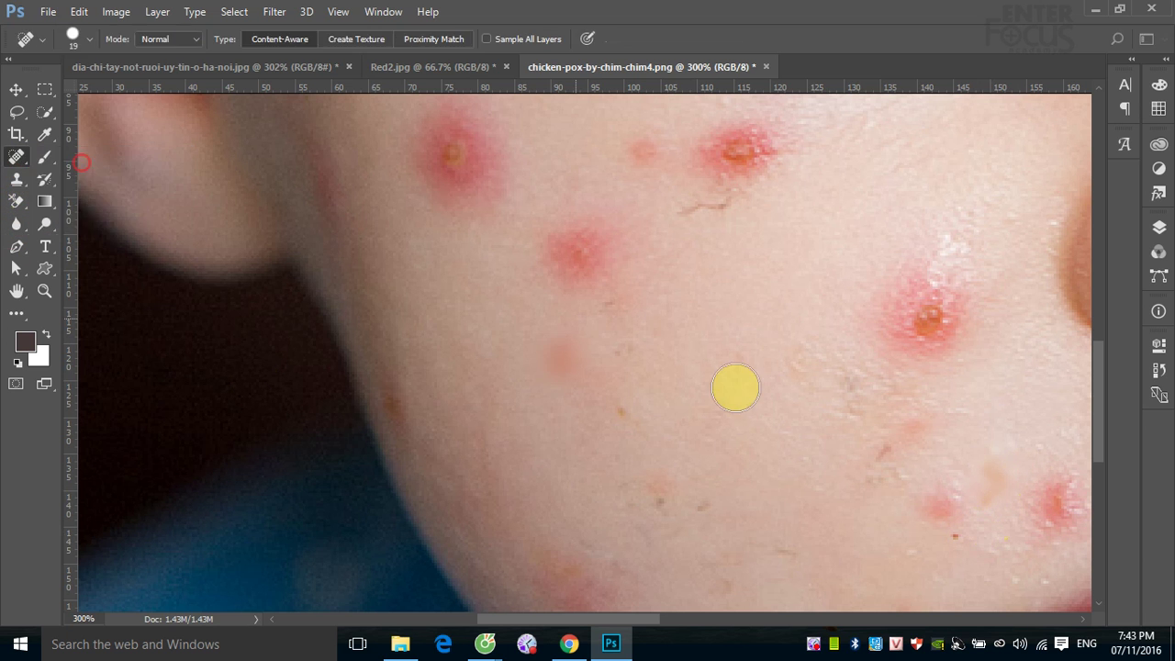
mouse_move(918, 328)
mouse_down()
mouse_move(899, 341)
mouse_move(913, 339)
mouse_up()
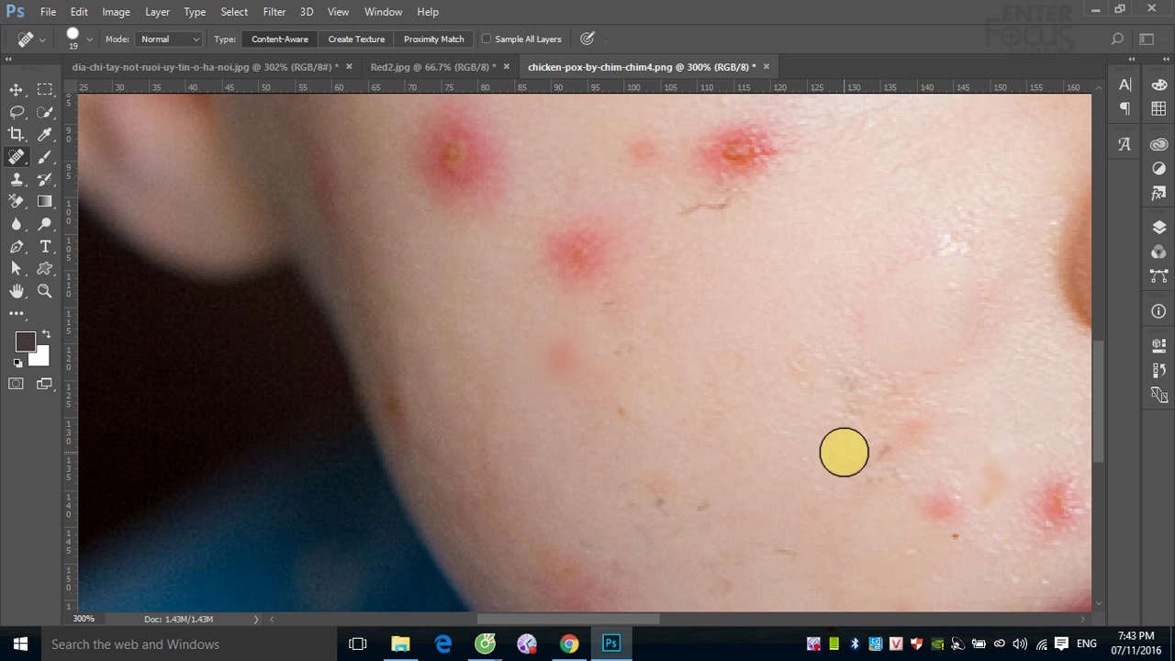
mouse_move(876, 321)
mouse_down()
mouse_move(933, 309)
mouse_move(927, 317)
mouse_up()
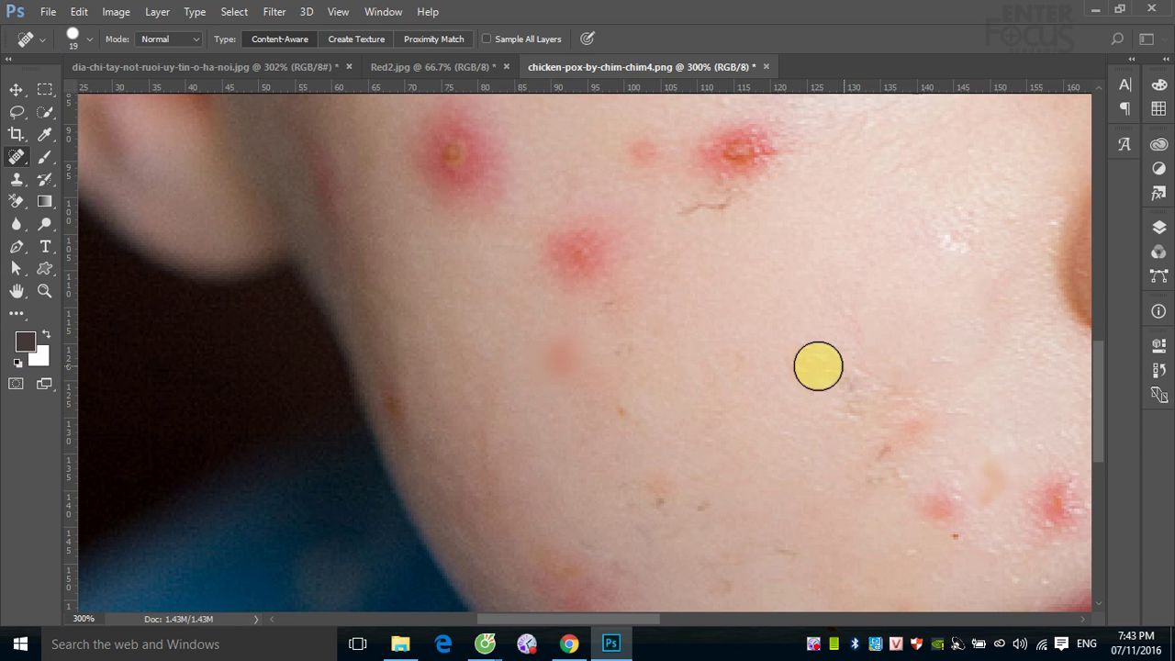
- Zoom onto the nose's left edge and blur along it
drag(857, 358, 241, 464)
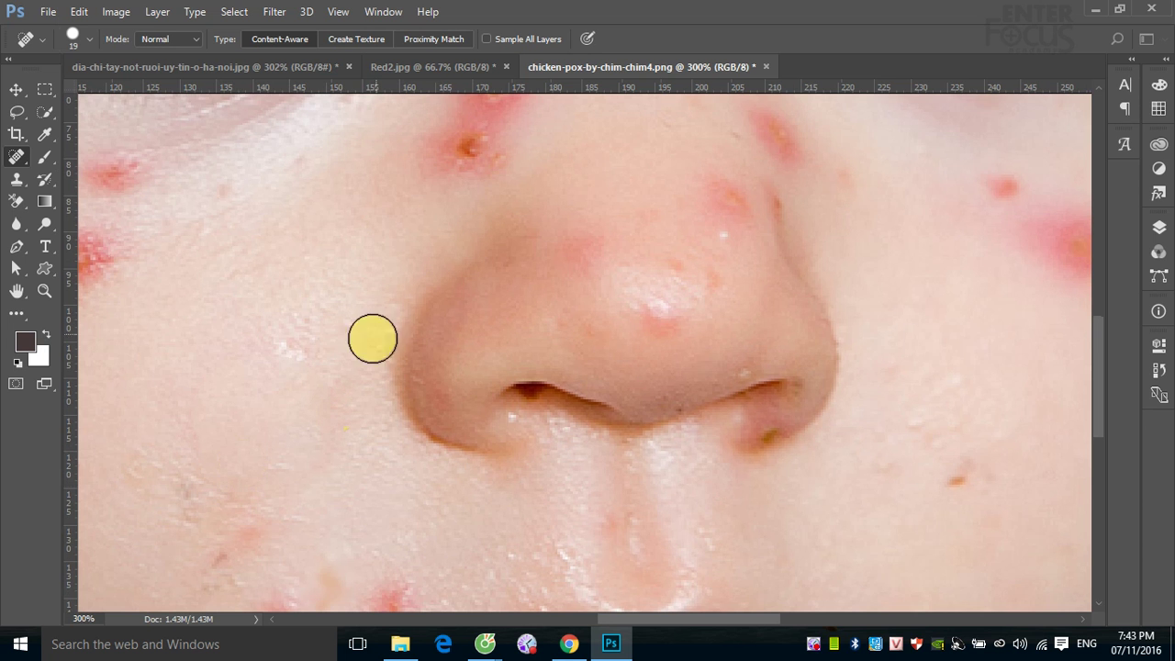
drag(286, 310, 532, 493)
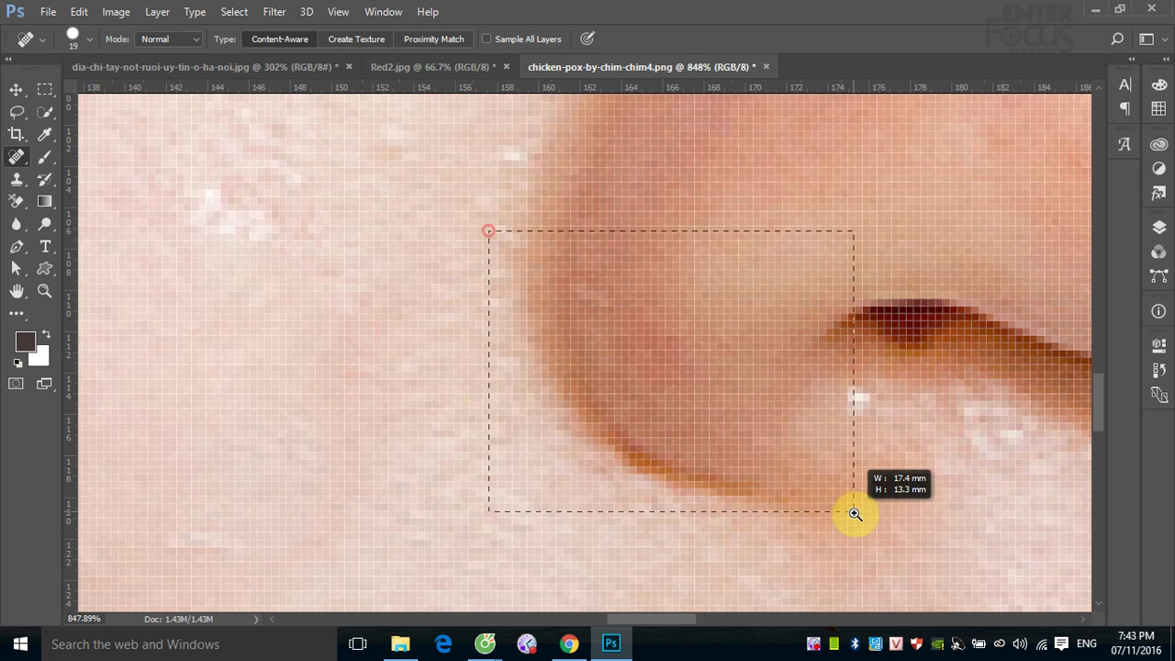
drag(487, 230, 854, 514)
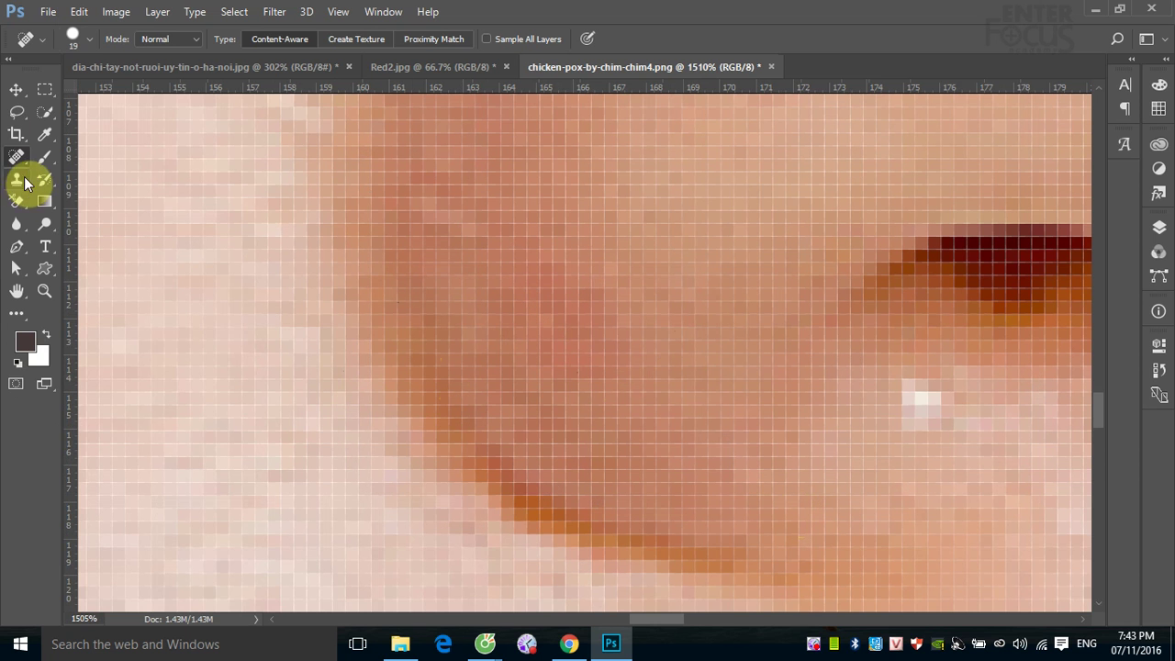
click(16, 223)
mouse_move(502, 326)
mouse_down()
mouse_move(427, 354)
mouse_move(642, 520)
mouse_move(391, 341)
mouse_move(661, 543)
mouse_move(459, 480)
mouse_move(468, 409)
mouse_move(669, 524)
mouse_move(545, 474)
mouse_move(459, 394)
mouse_move(458, 359)
mouse_move(587, 528)
mouse_move(375, 115)
mouse_move(417, 230)
mouse_move(765, 571)
mouse_move(431, 276)
mouse_move(582, 461)
mouse_move(513, 288)
mouse_move(582, 427)
mouse_move(671, 397)
mouse_move(609, 462)
mouse_move(645, 498)
mouse_up()
- Raise the Blur tool strength to 100%
scroll(645, 514, down, 2)
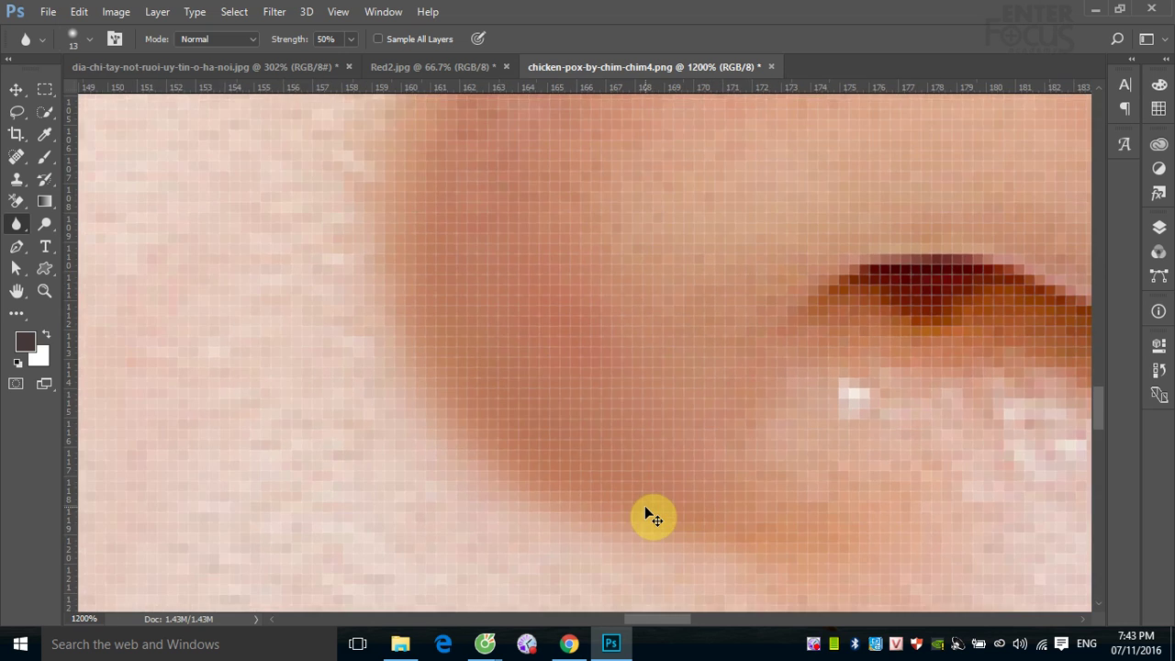
scroll(645, 514, down, 2)
scroll(645, 514, down, 2)
scroll(645, 514, down, 2)
scroll(645, 514, down, 2)
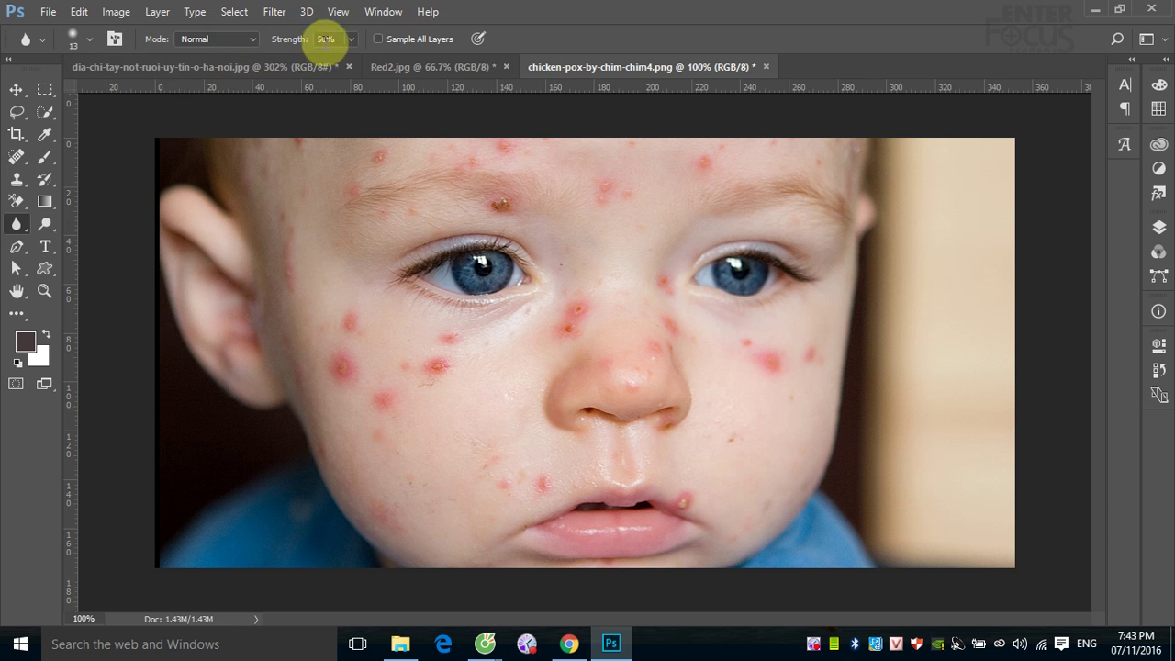
click(351, 39)
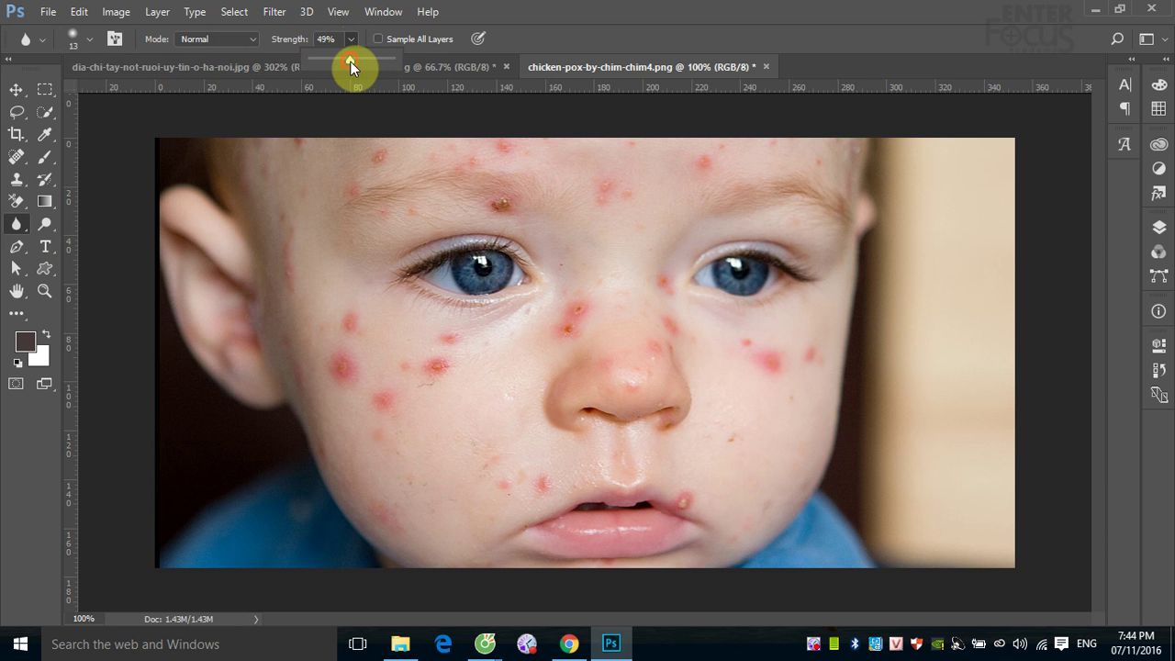
drag(350, 61, 406, 69)
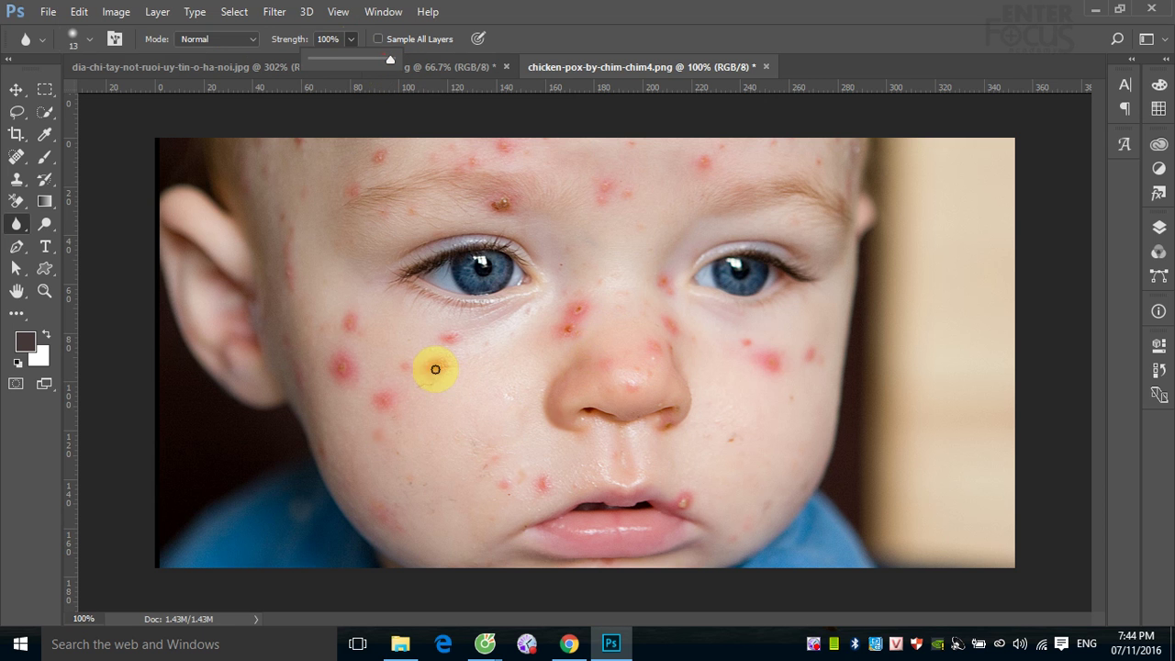
click(404, 363)
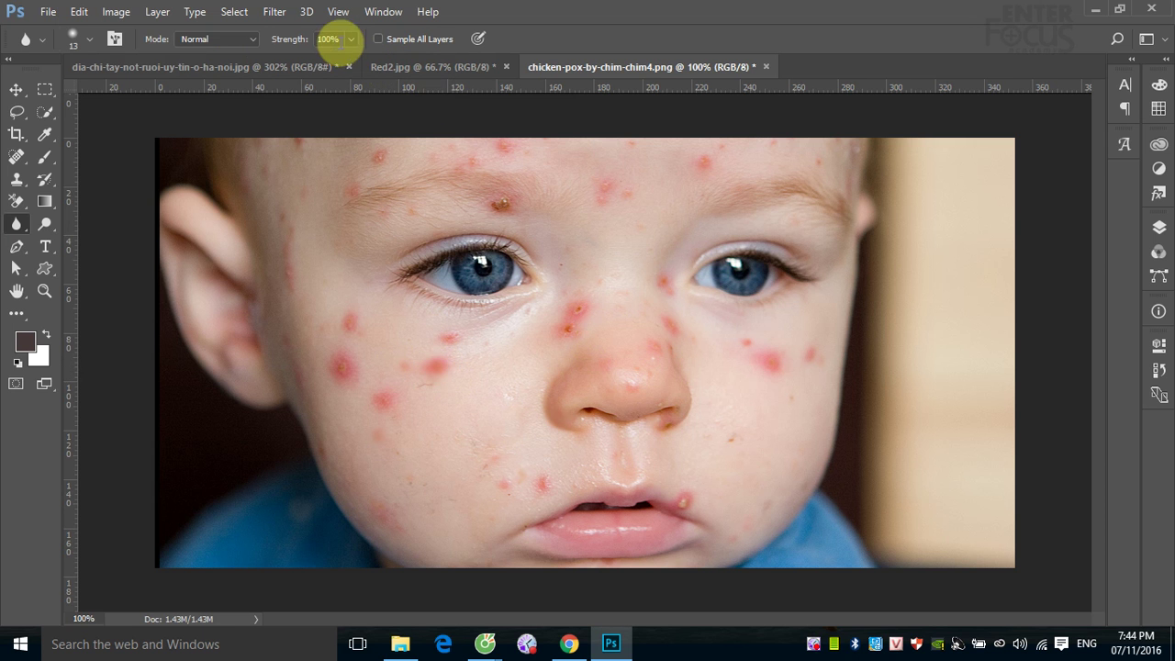
- Blur the cheek spot at 17% strength, then restore strength to 100%
drag(350, 62, 286, 61)
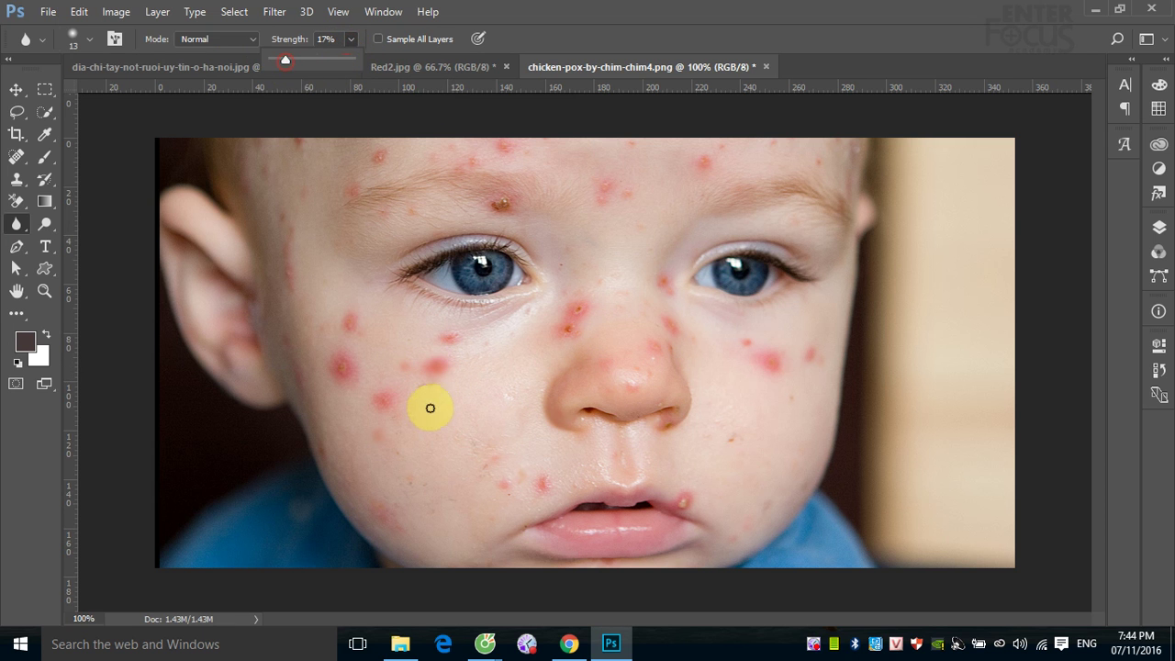
drag(376, 404, 390, 398)
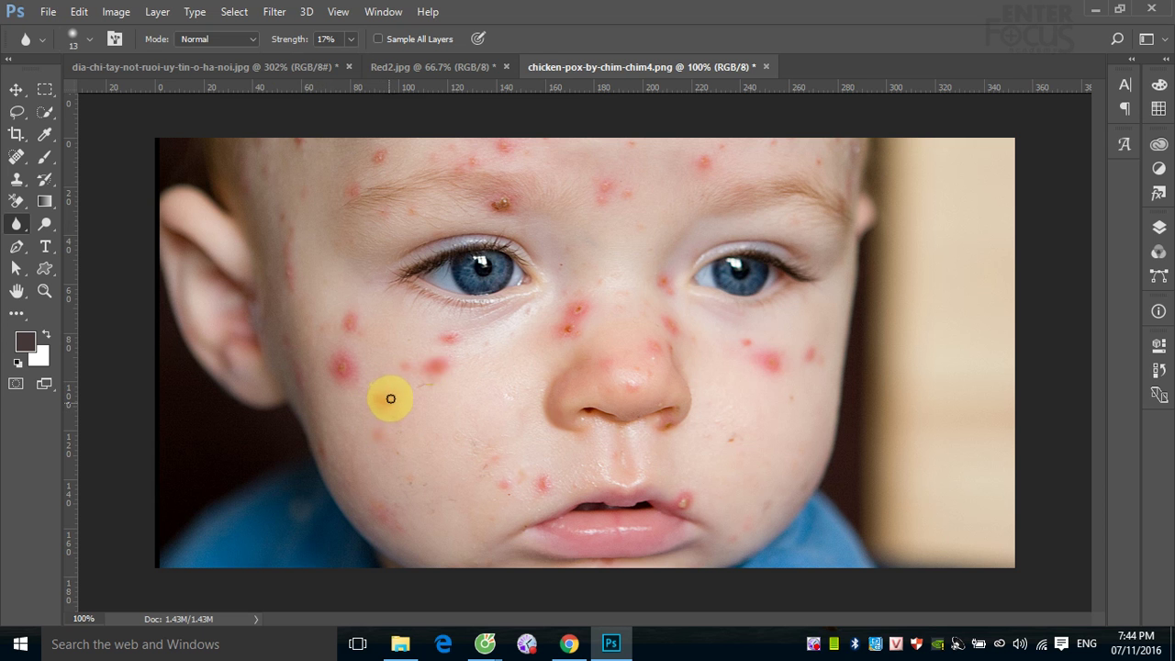
click(390, 398)
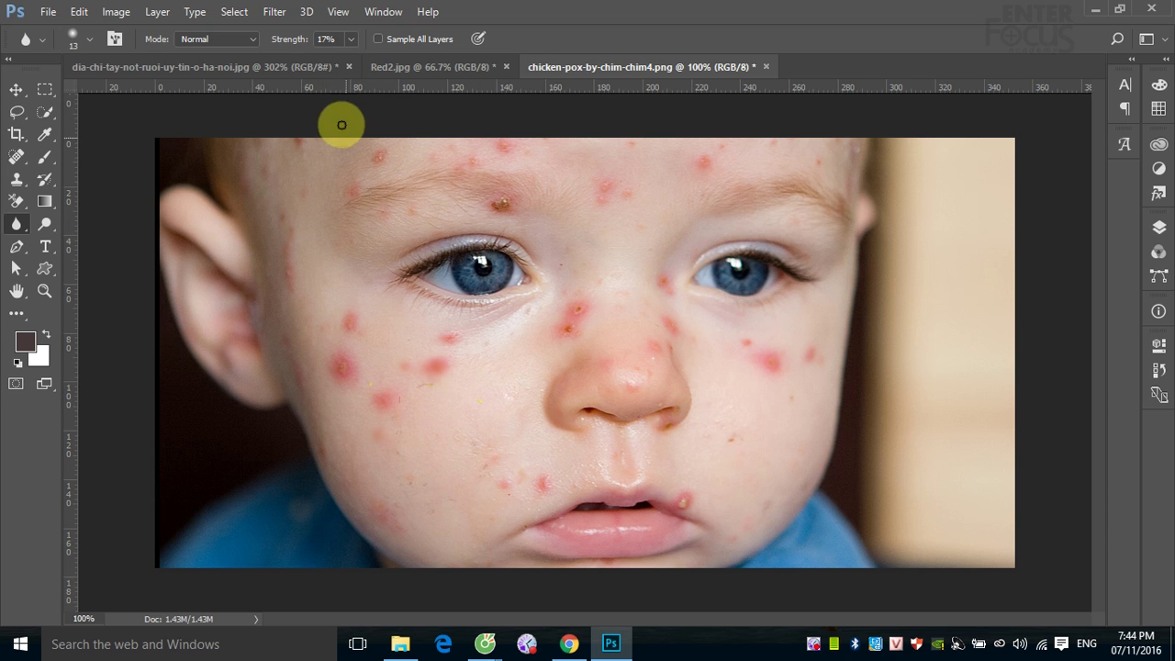
click(352, 40)
drag(352, 62, 415, 61)
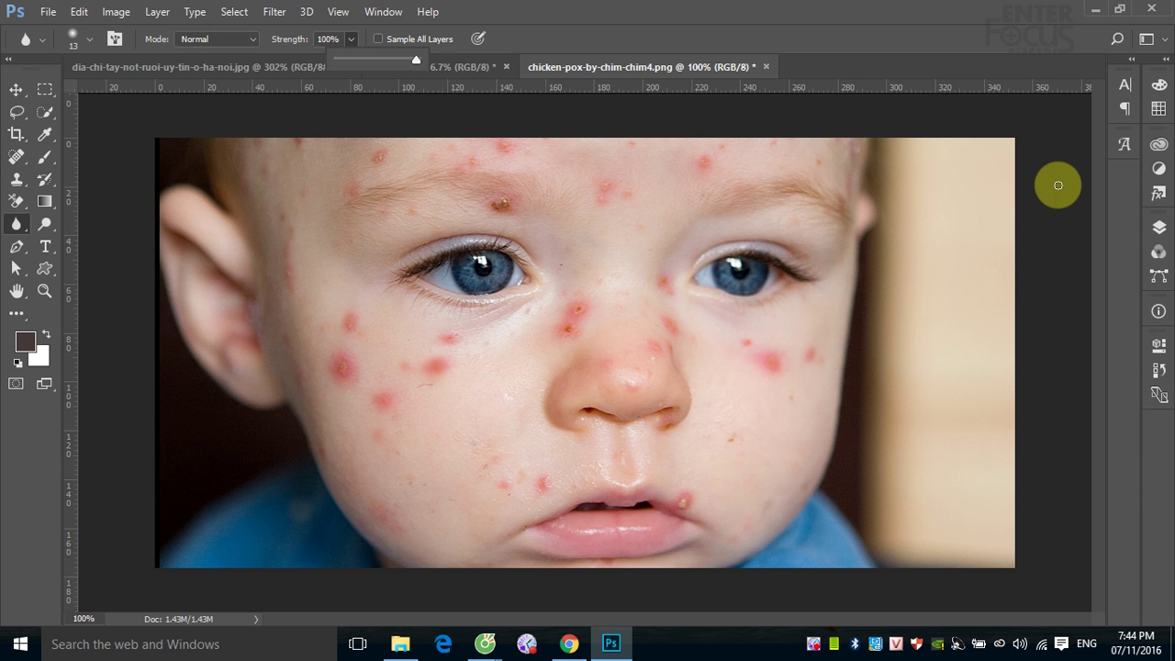
- Open the palm-beach photo as a new document
click(48, 11)
click(80, 46)
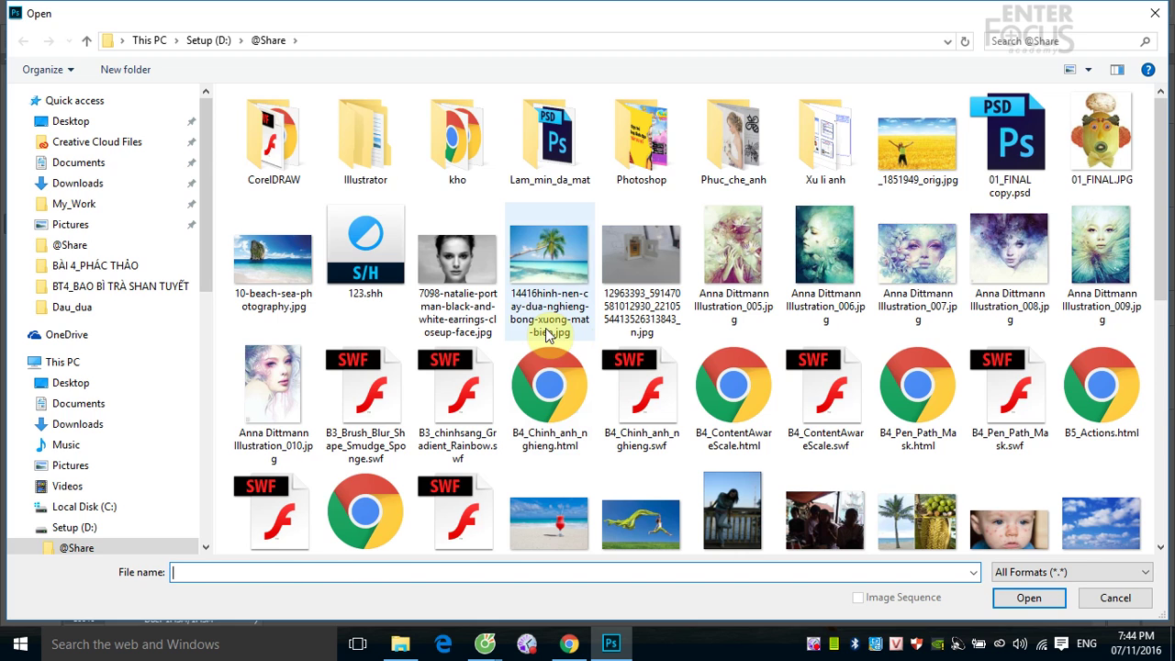
click(548, 334)
click(1027, 597)
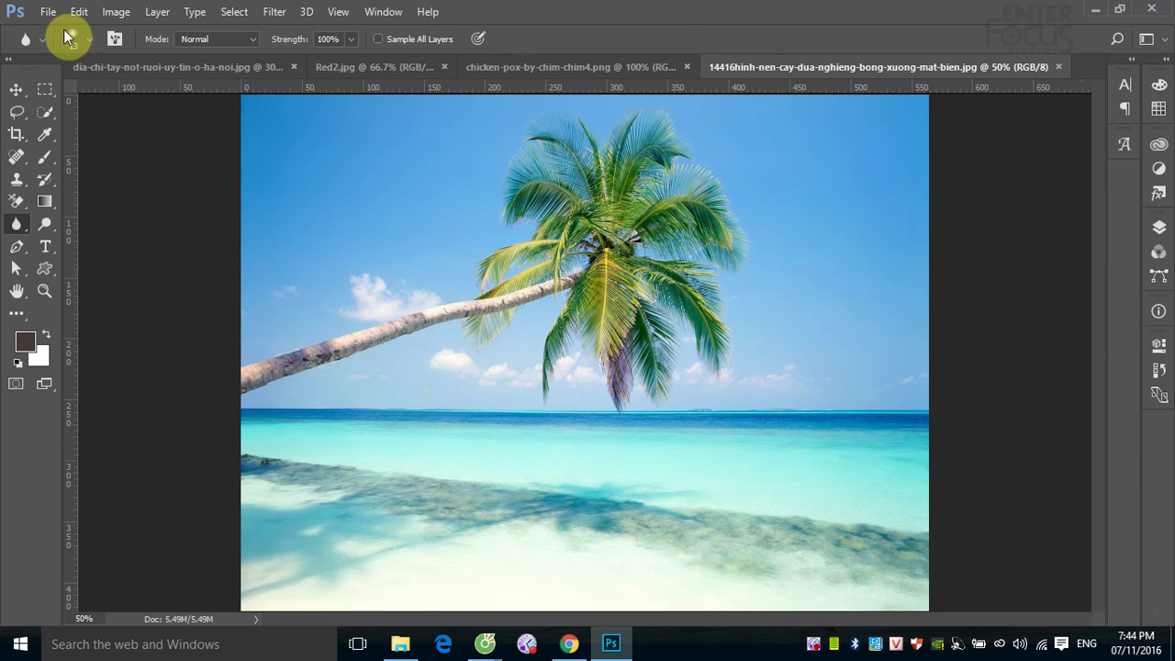
- Open rubber-duck.jpg as another document
click(48, 11)
click(62, 46)
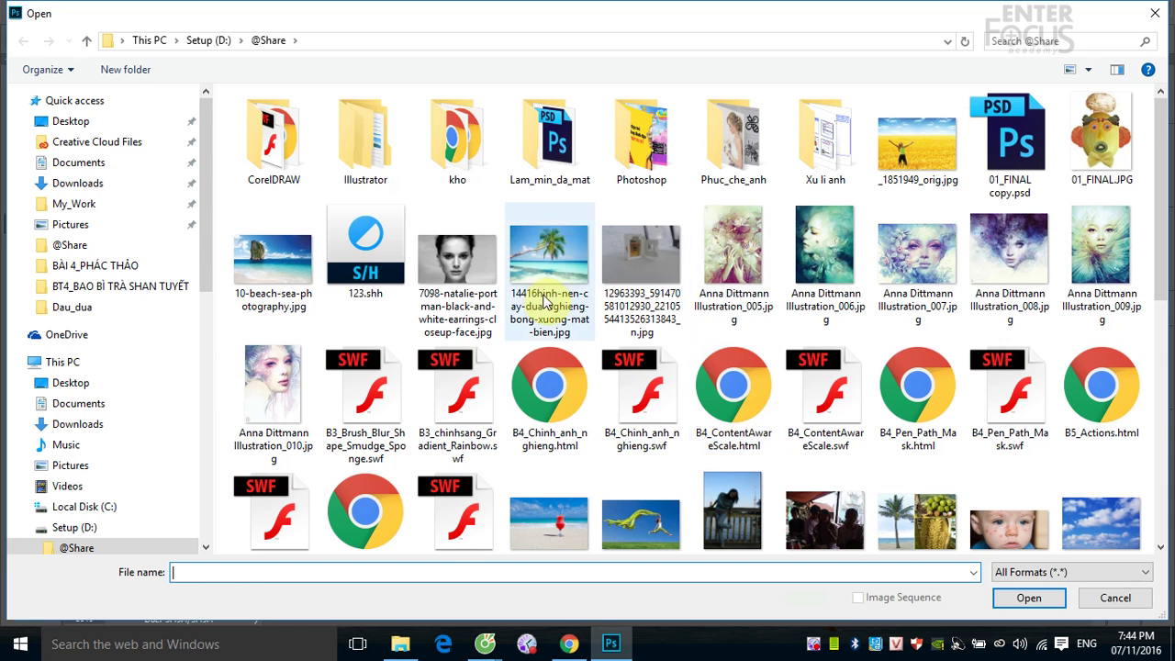
scroll(529, 311, down, 10)
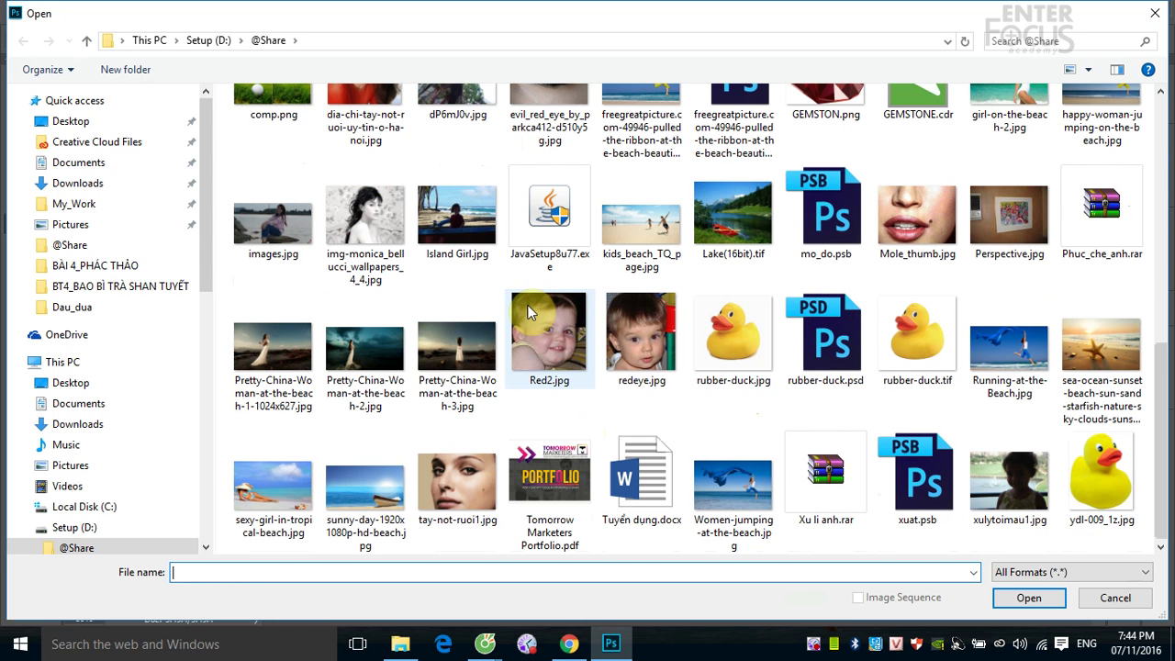
double_click(732, 341)
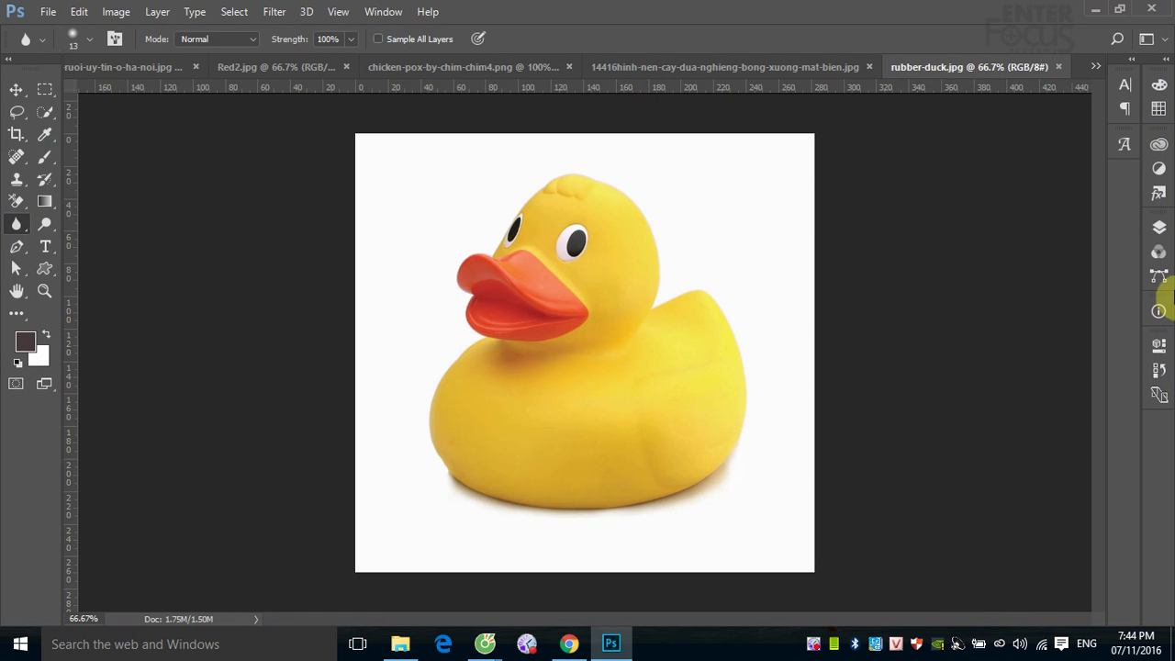
- Load Path 1 as a selection and drag the duck onto the palm-beach photo as Layer 1
click(1158, 227)
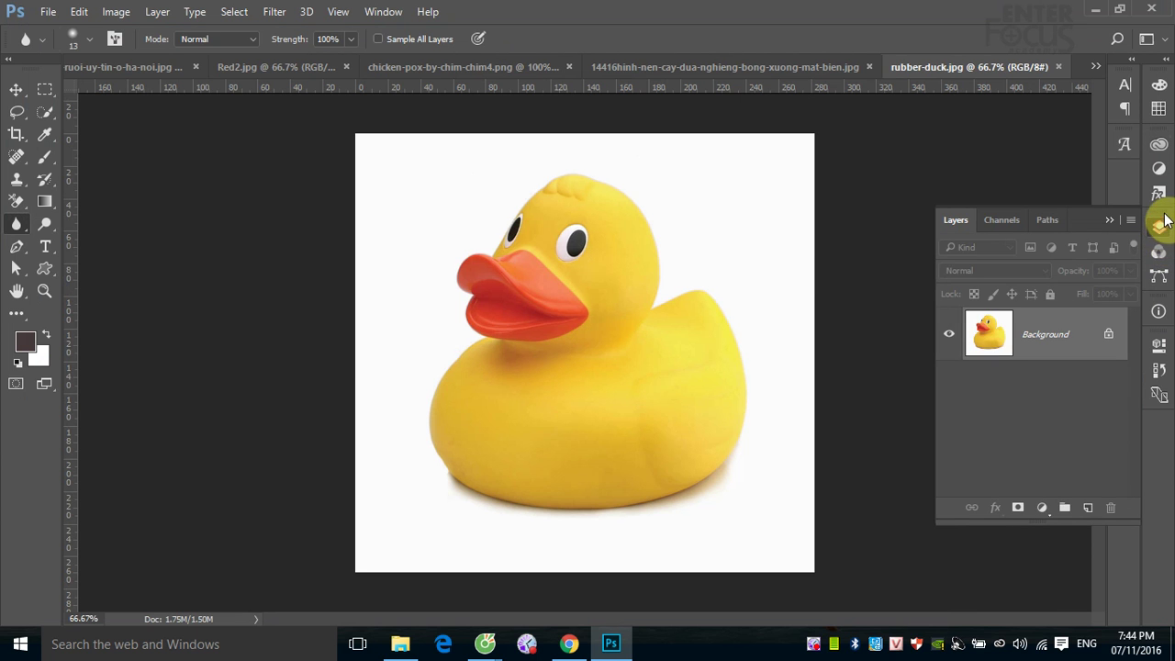
click(1163, 276)
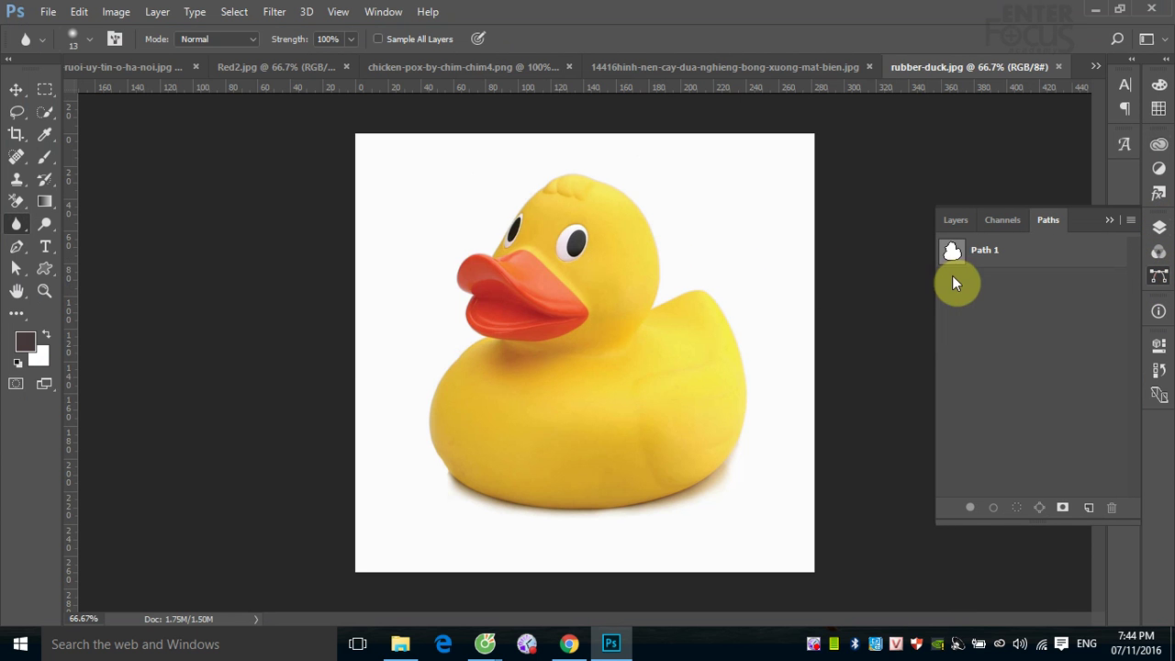
ctrl+click(953, 250)
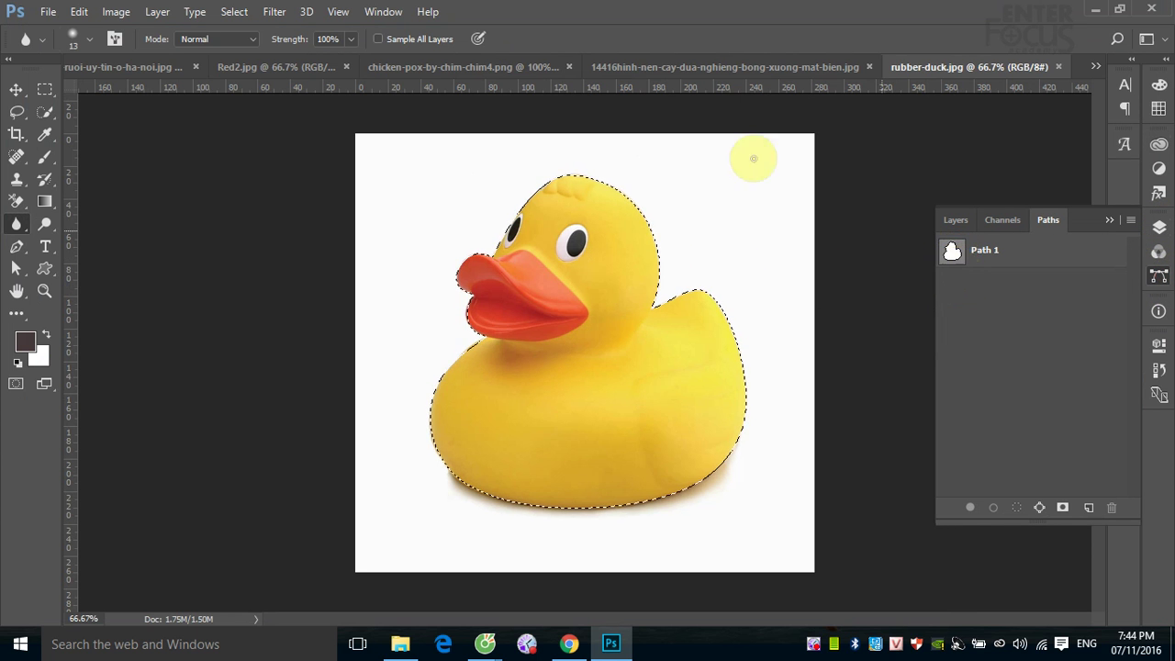
drag(588, 51, 612, 297)
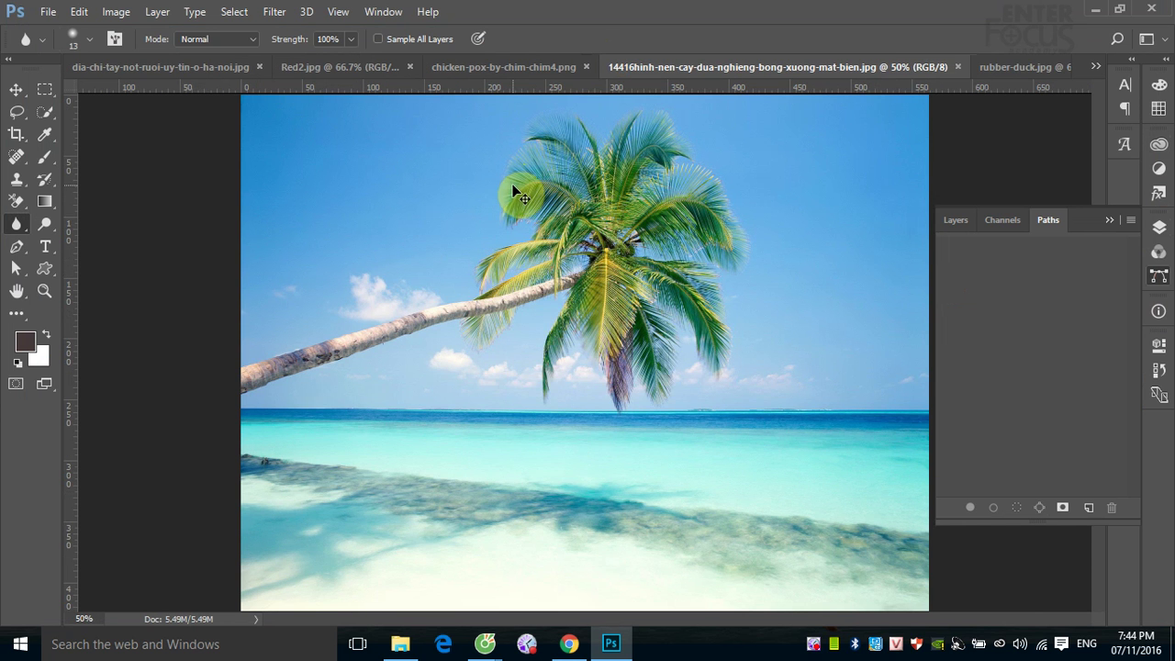
click(18, 92)
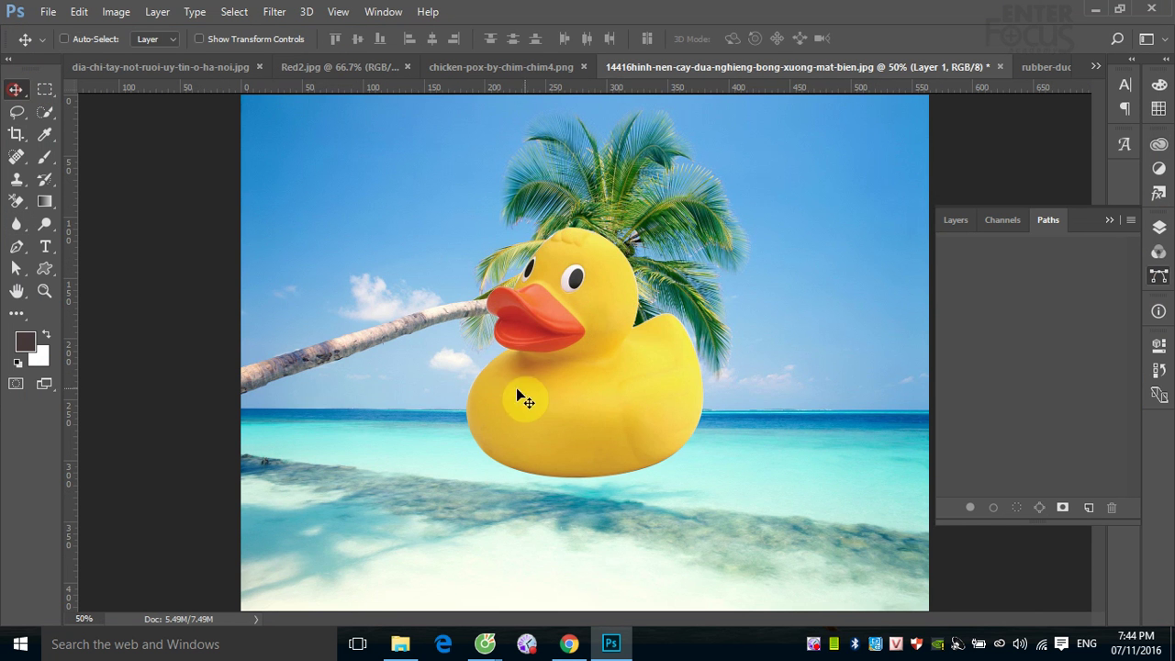
mouse_move(549, 393)
mouse_down()
mouse_move(767, 473)
mouse_move(739, 487)
mouse_up()
scroll(852, 499, up, 4)
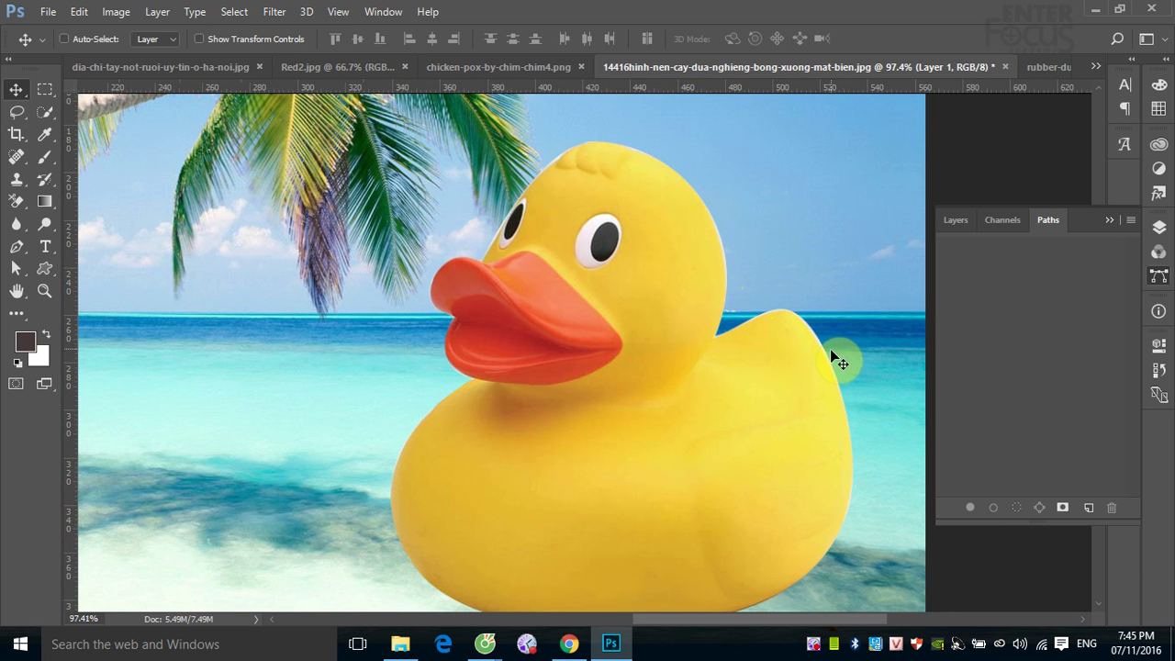
- Scale the duck down with Ctrl+T and move it onto the sea right of the palm
key(ctrl+t)
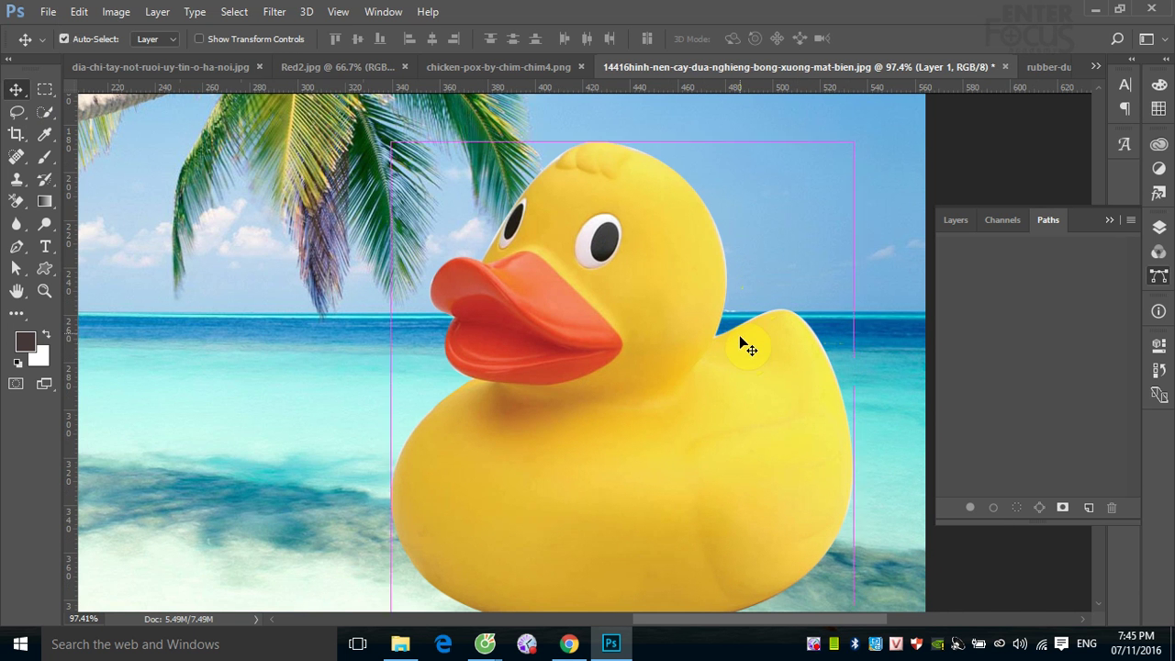
mouse_move(851, 143)
mouse_down()
mouse_move(728, 318)
mouse_move(744, 322)
mouse_up()
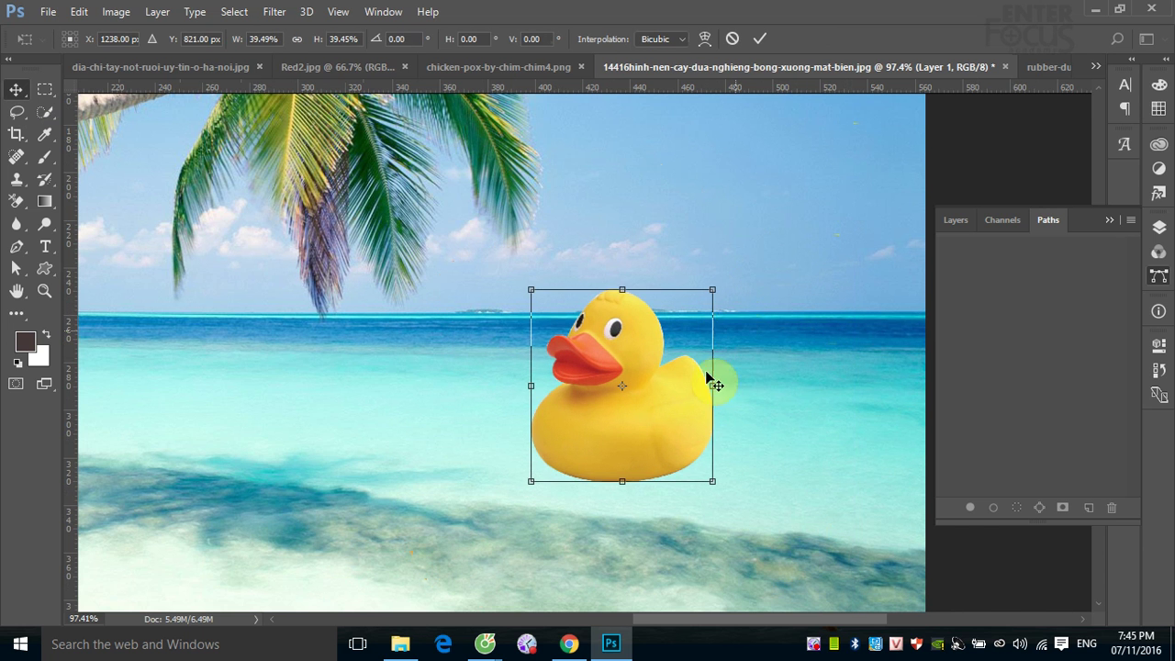
double_click(629, 412)
mouse_move(629, 412)
mouse_down()
mouse_move(749, 392)
mouse_move(754, 404)
mouse_up()
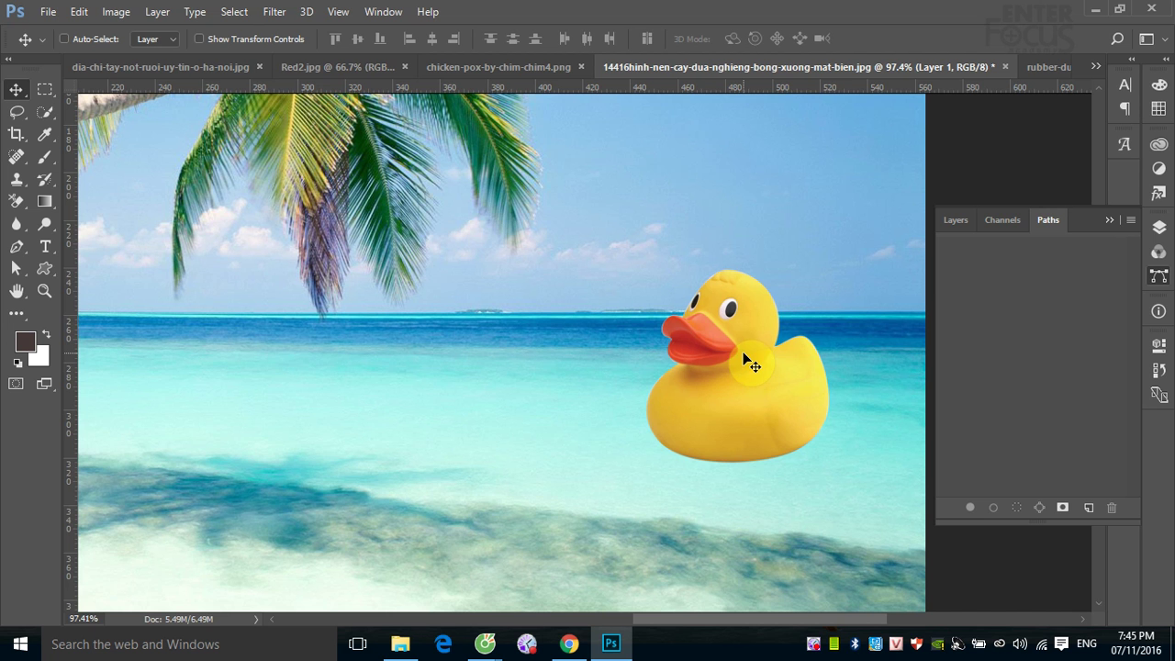
drag(668, 269, 760, 340)
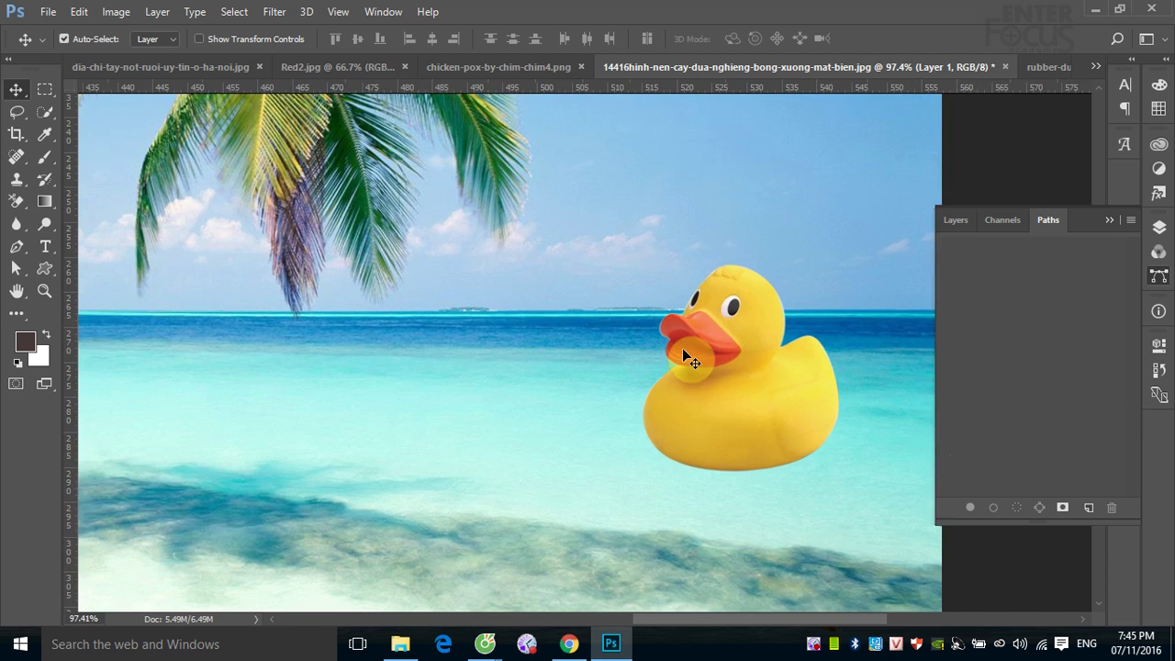
scroll(687, 358, up, 3)
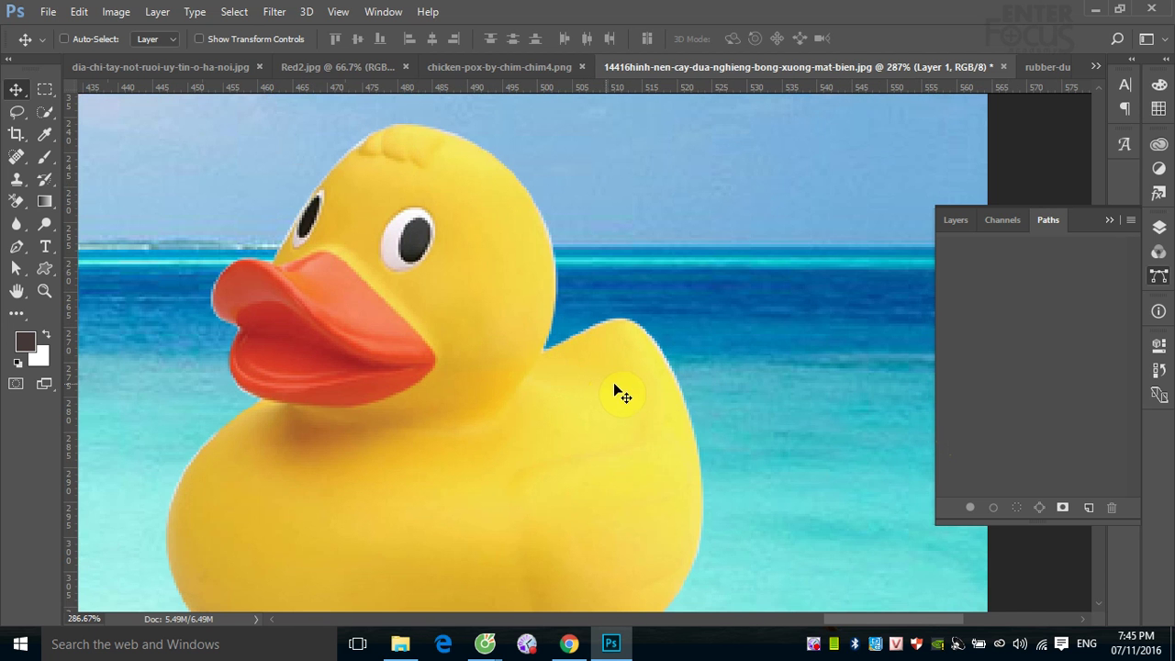
- Blur the duck's head edges, switching to 100% view to soften the right side
click(15, 226)
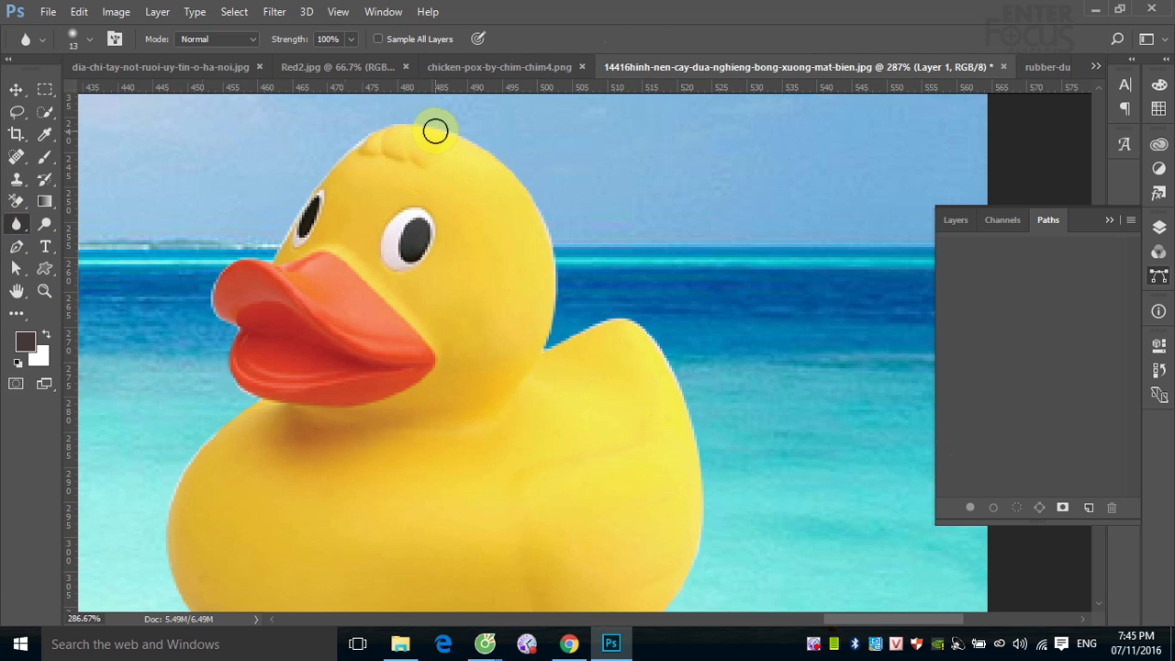
mouse_move(387, 134)
mouse_down()
mouse_move(354, 144)
mouse_move(320, 178)
mouse_move(385, 131)
mouse_move(475, 138)
mouse_move(522, 190)
mouse_move(551, 257)
mouse_move(545, 349)
mouse_move(624, 318)
mouse_move(658, 339)
mouse_move(698, 439)
mouse_move(658, 336)
mouse_move(333, 361)
mouse_move(306, 267)
mouse_move(226, 266)
mouse_move(212, 303)
mouse_move(231, 320)
mouse_move(218, 278)
mouse_move(404, 174)
mouse_move(650, 179)
mouse_up()
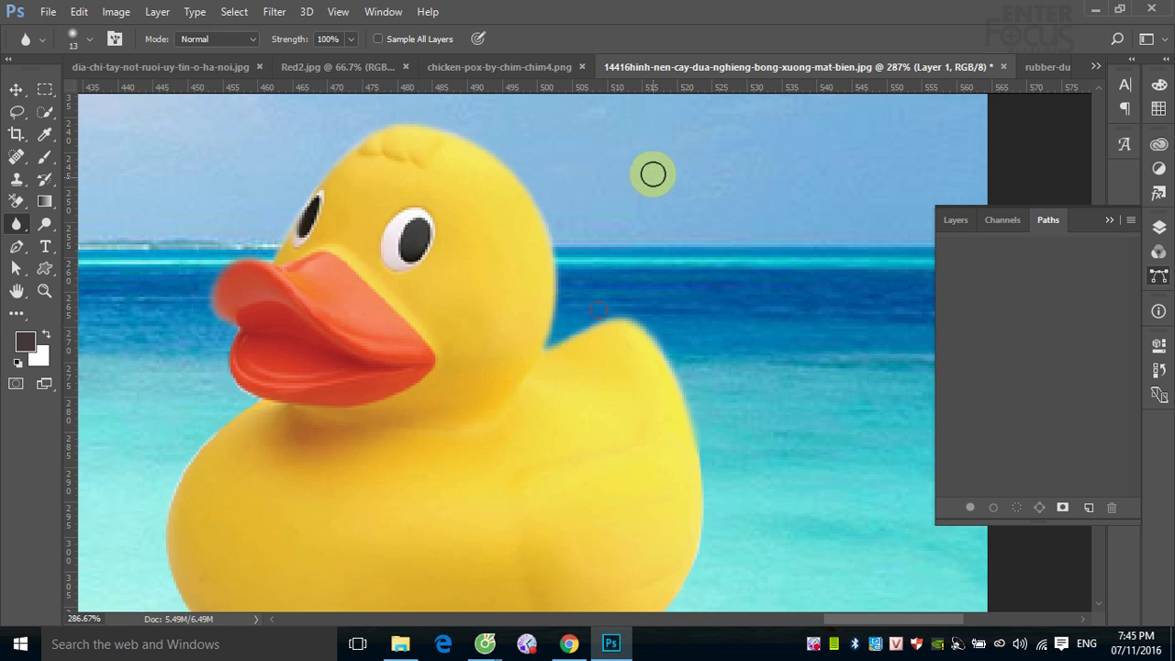
drag(651, 178, 659, 182)
key(ctrl+1)
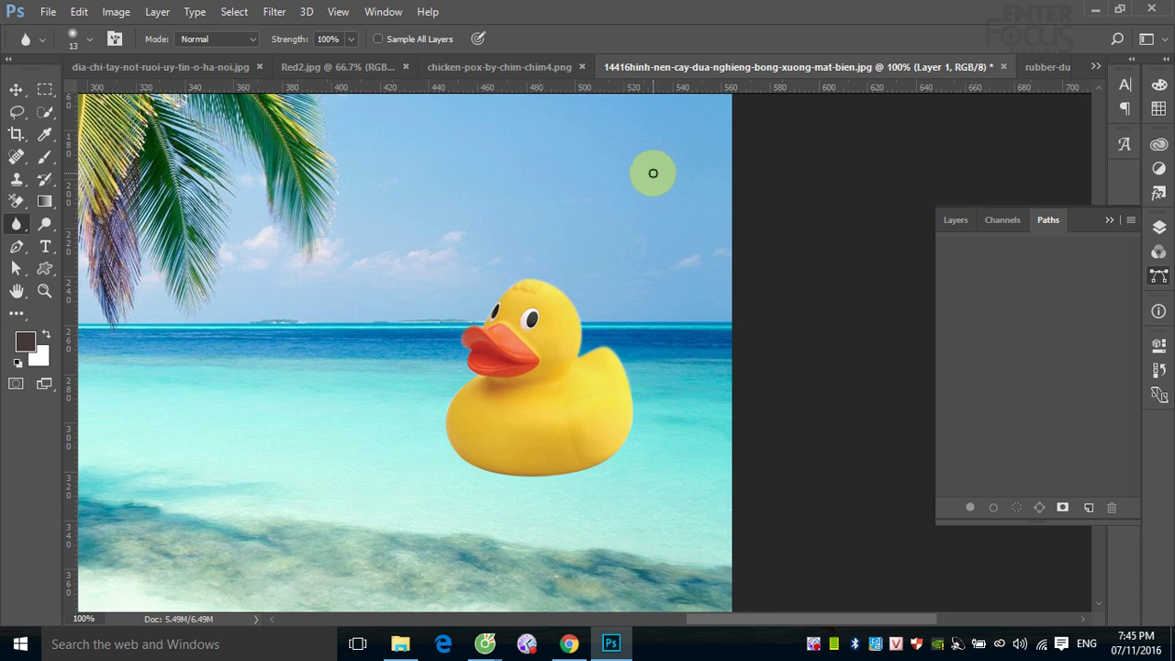
mouse_move(557, 285)
mouse_down()
mouse_move(578, 317)
mouse_move(556, 307)
mouse_move(577, 305)
mouse_move(432, 354)
mouse_move(467, 462)
mouse_move(547, 483)
mouse_move(466, 467)
mouse_move(460, 454)
mouse_move(478, 442)
mouse_up()
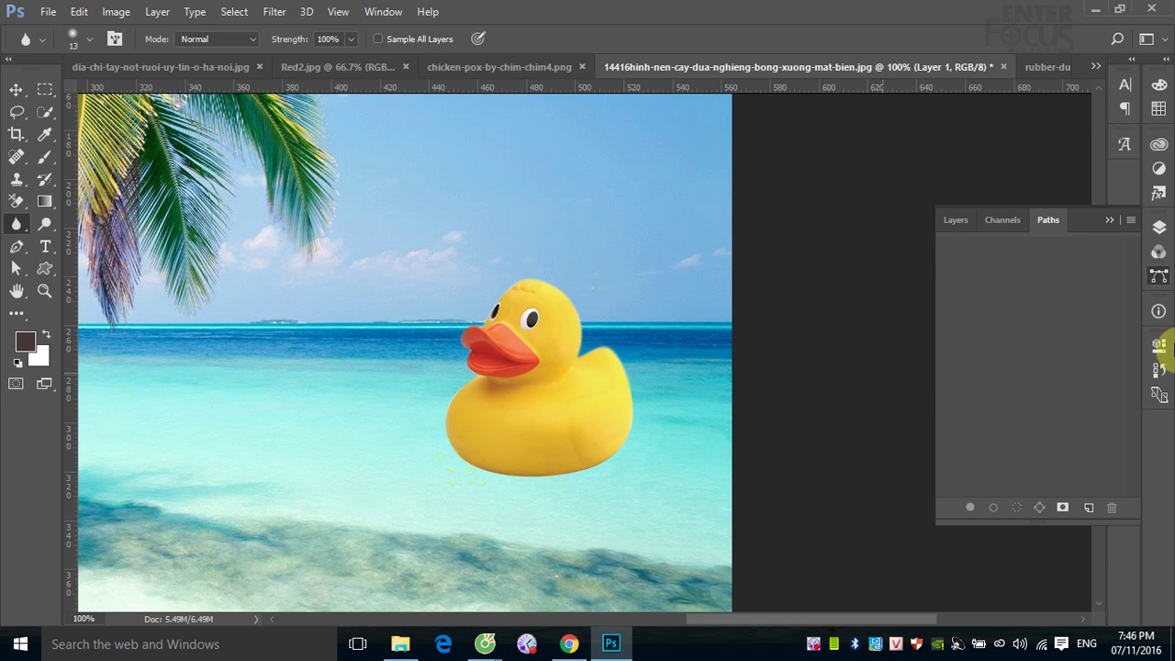
- Load Layer 1's duck selection, invert it and feather it by 1 pixel
click(954, 226)
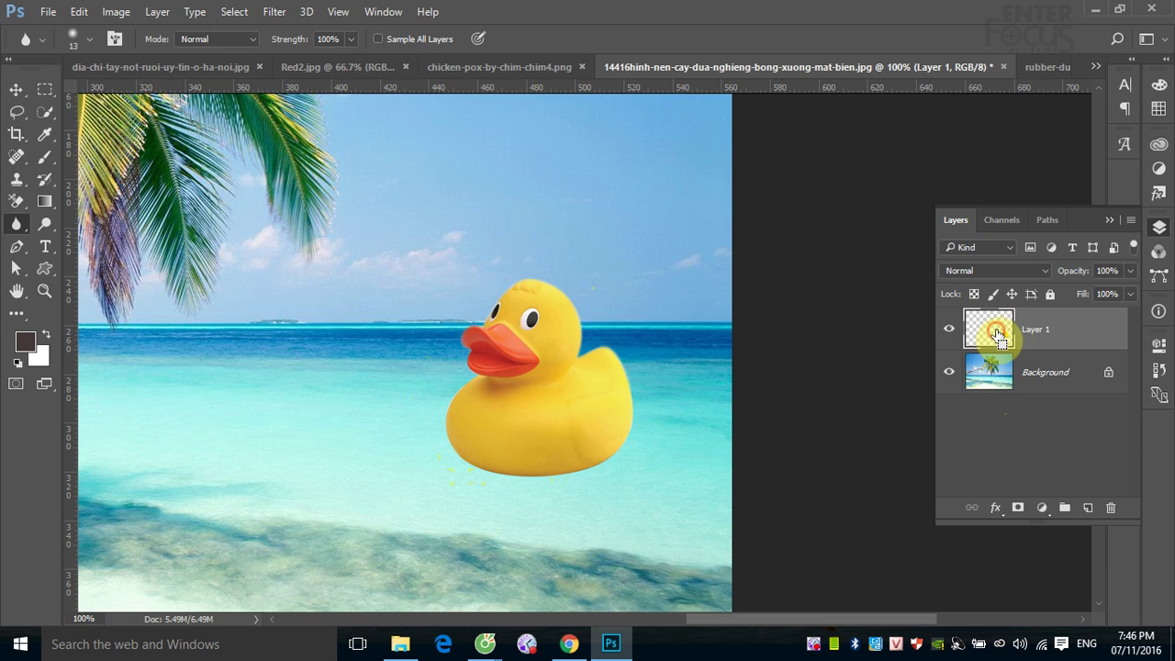
ctrl+click(998, 335)
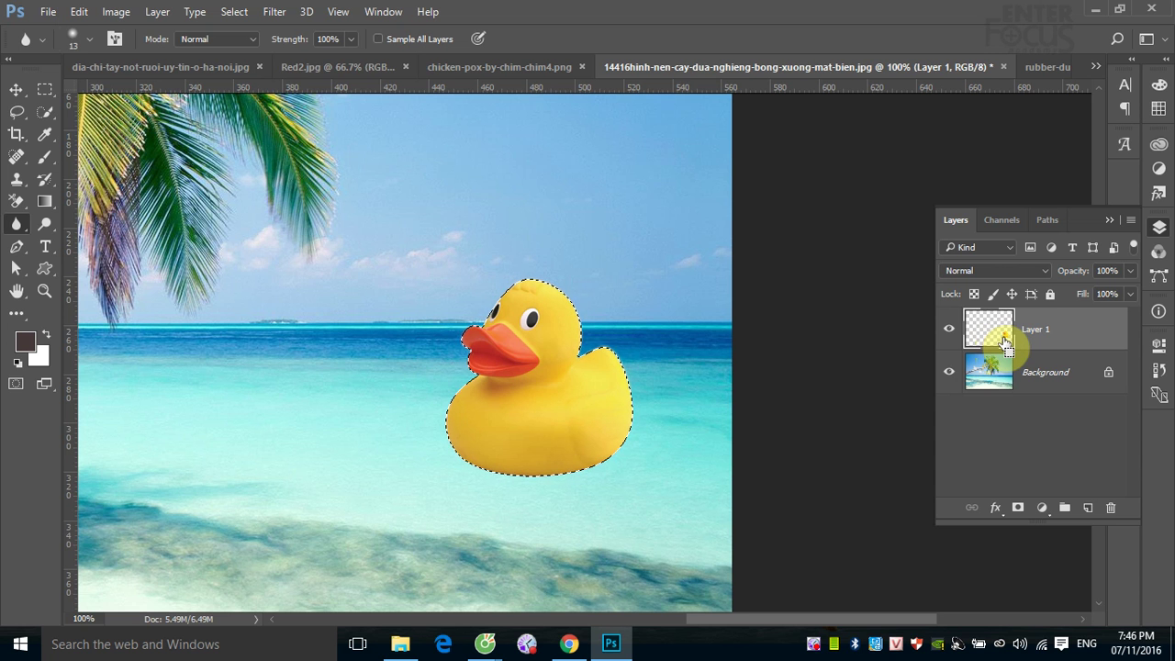
click(234, 11)
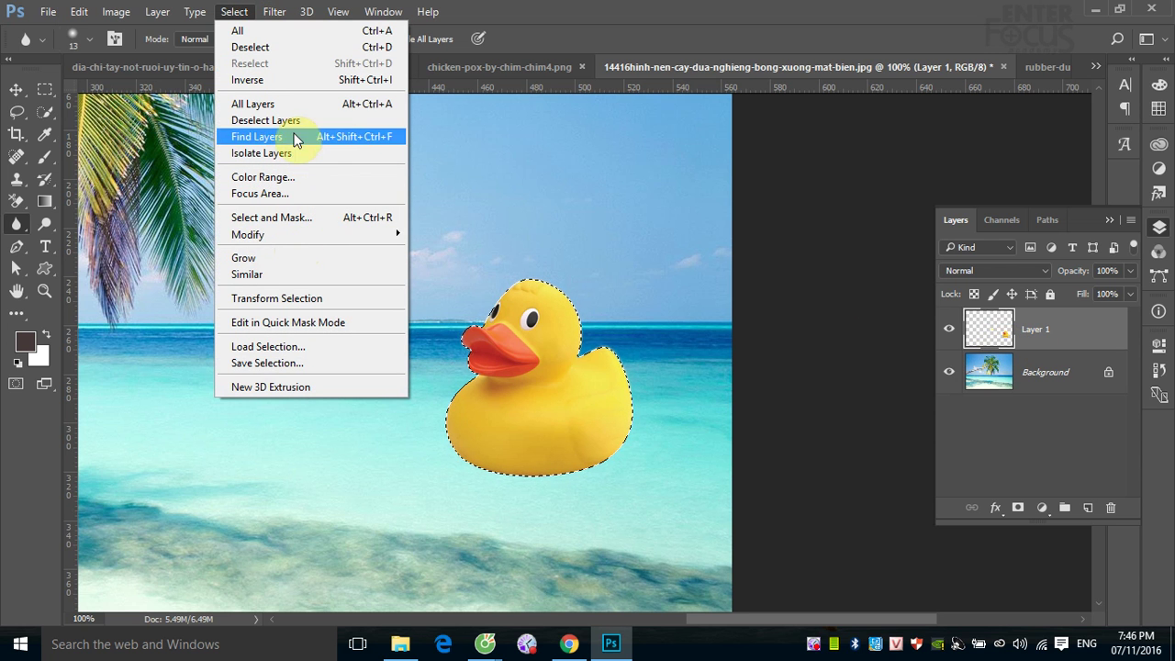
click(276, 80)
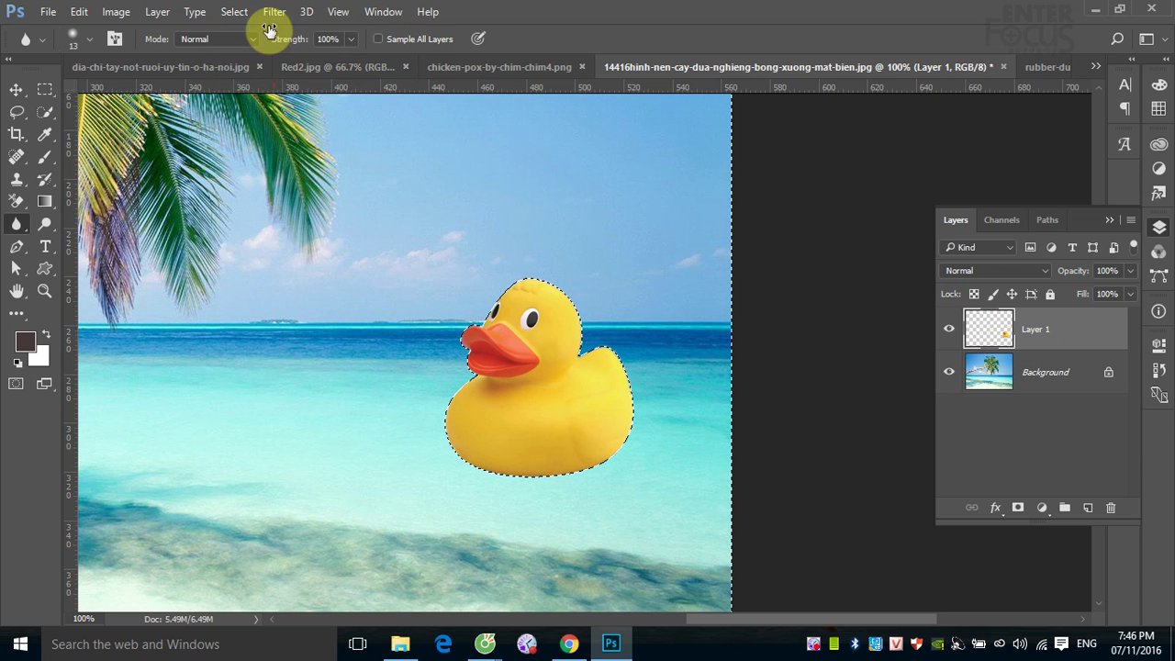
click(239, 12)
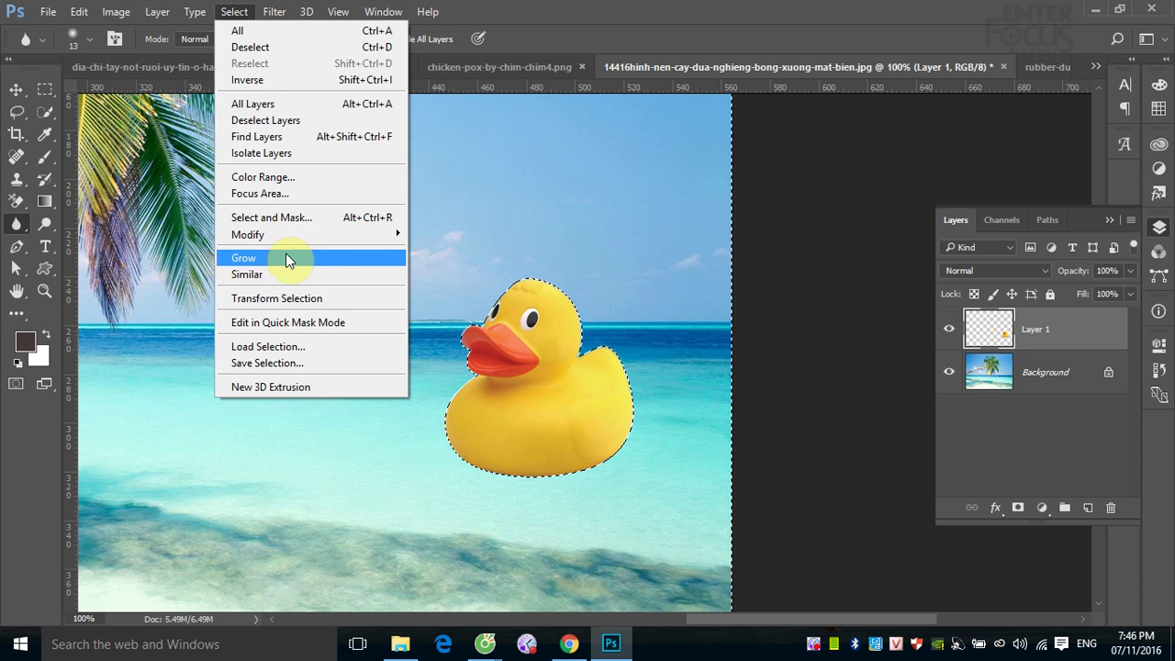
mouse_move(266, 234)
click(465, 298)
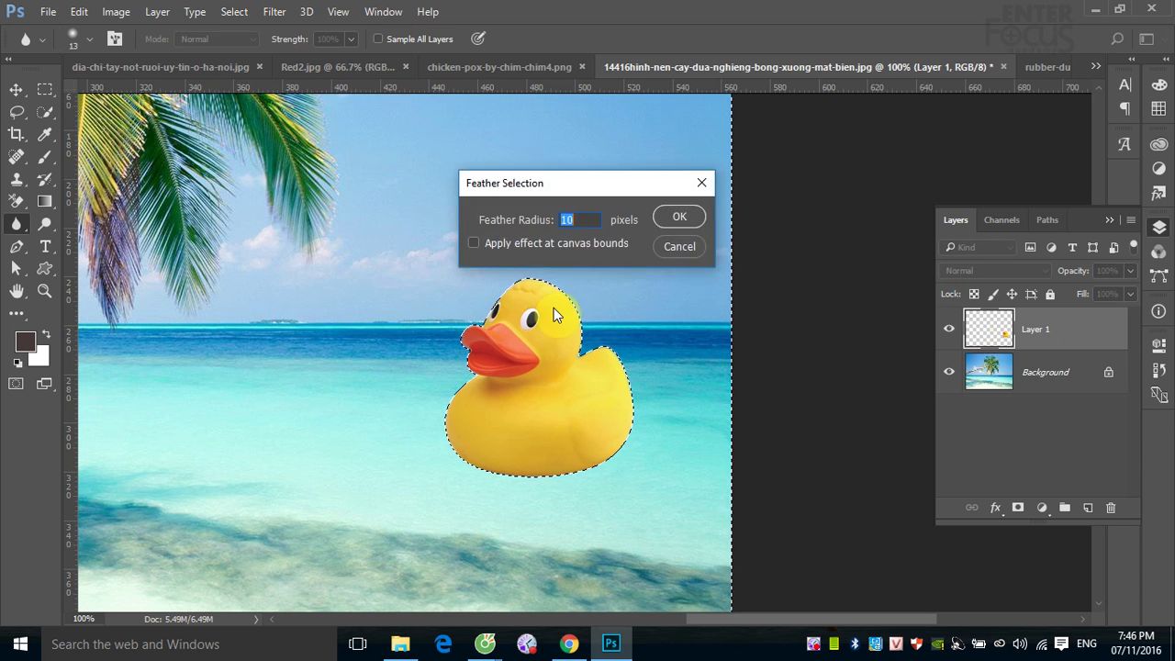
text(1)
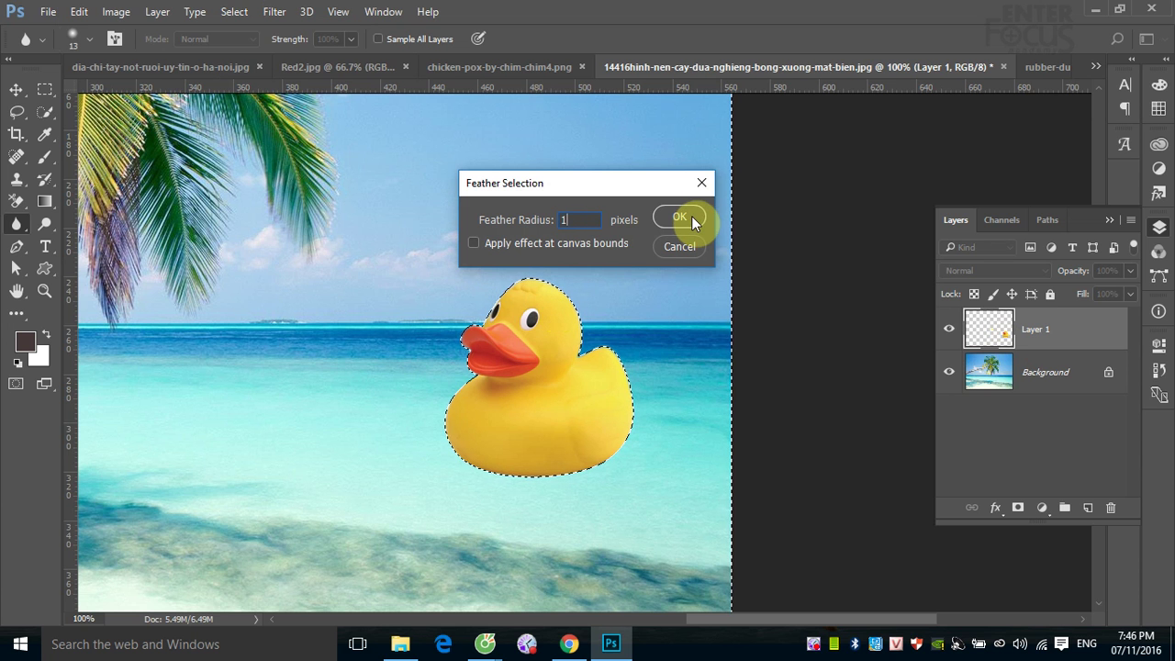
click(683, 219)
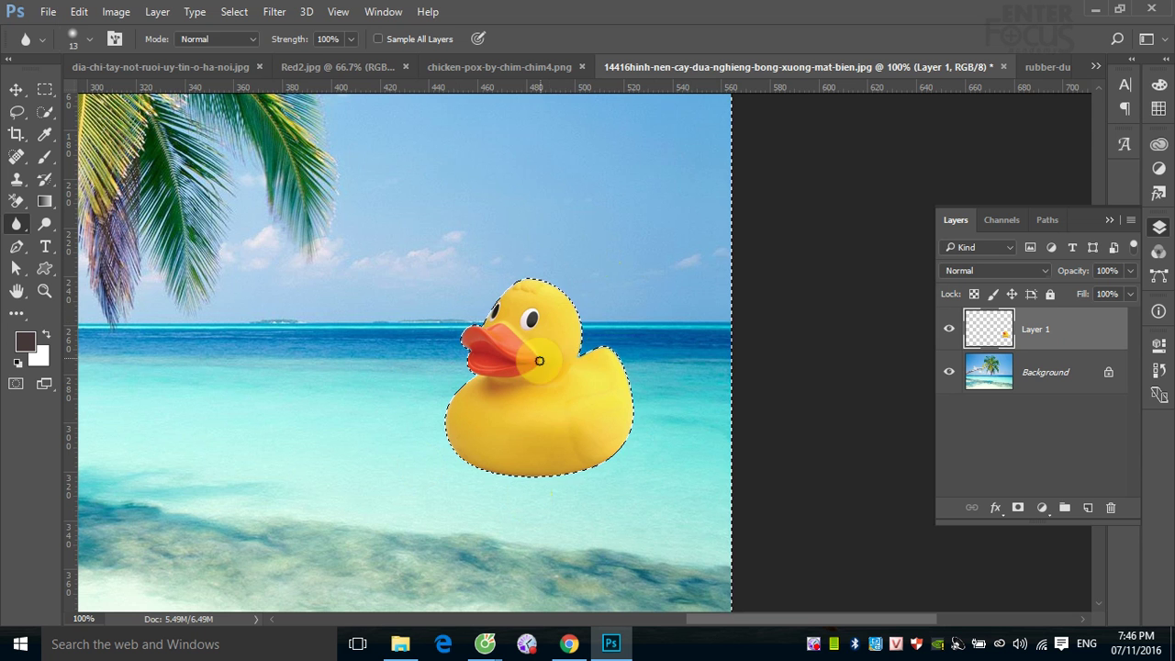
- Blur the duck's right edge and head top, then deselect with Ctrl+D
mouse_move(566, 359)
mouse_down()
mouse_move(571, 305)
mouse_move(568, 364)
mouse_up()
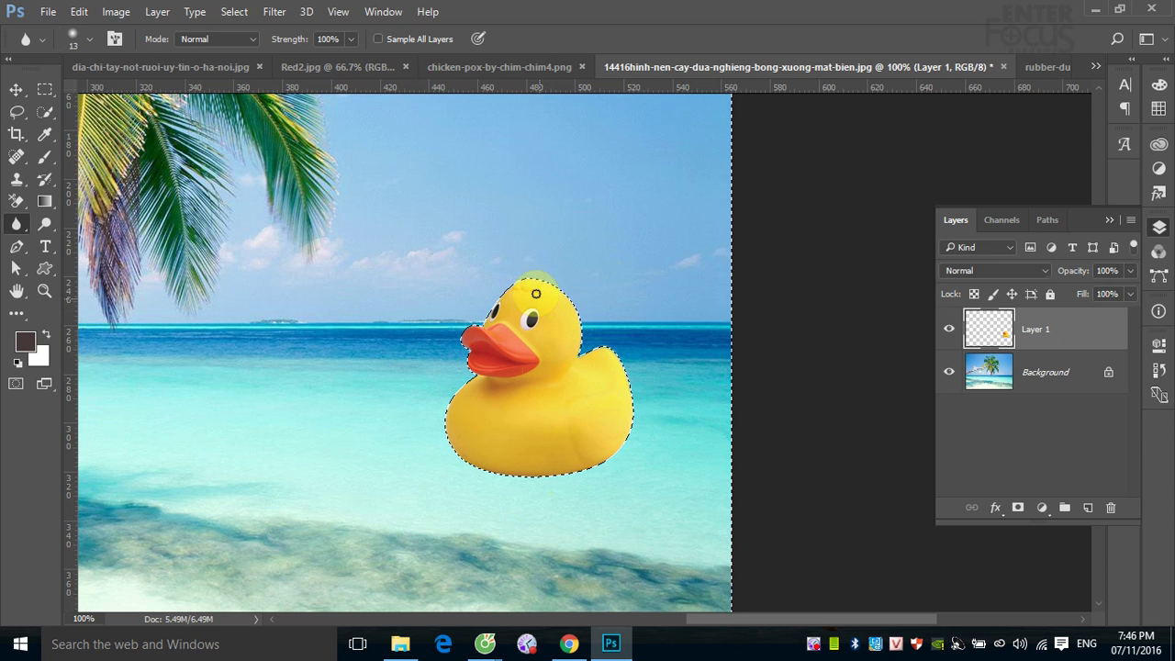
drag(537, 279, 557, 292)
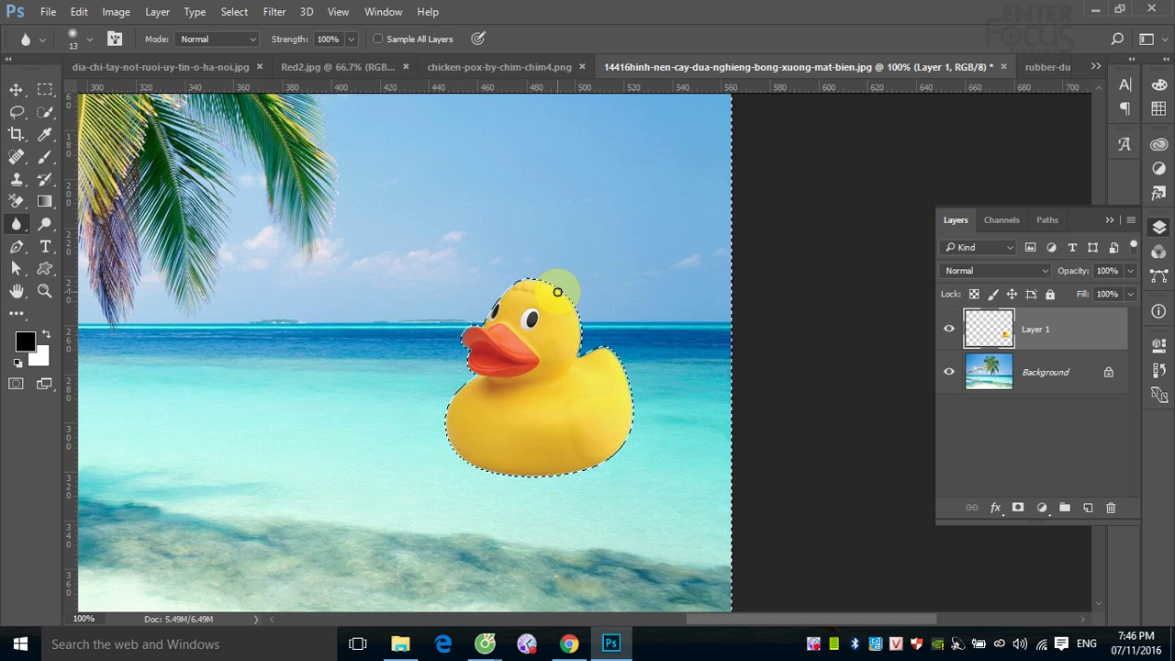
key(ctrl+f)
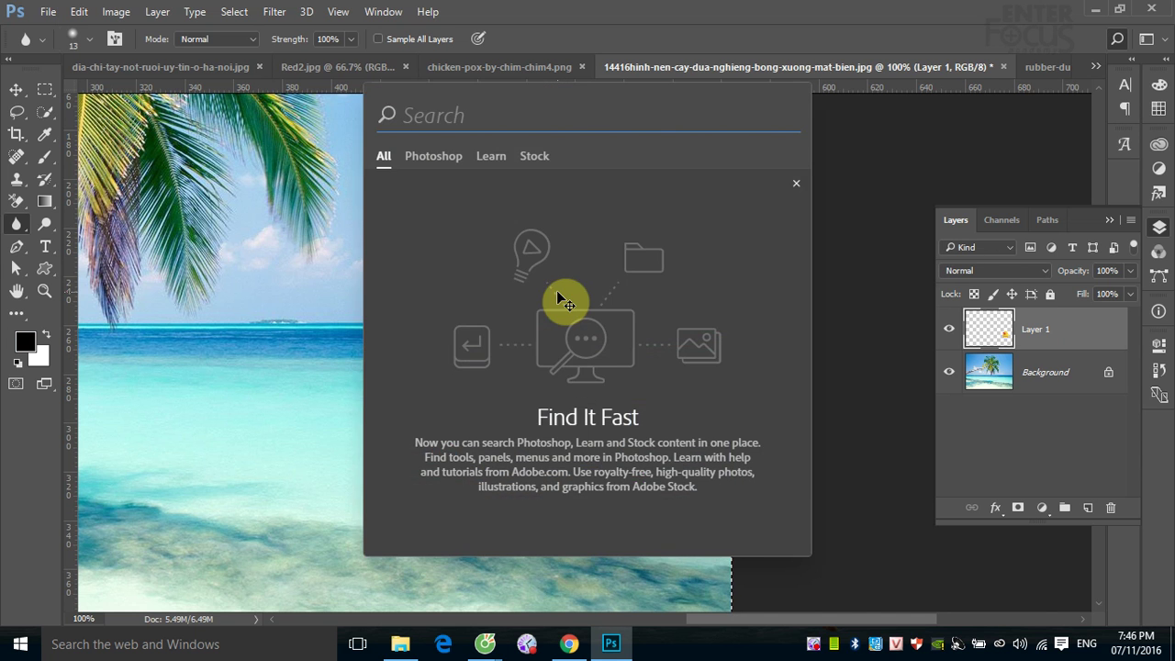
key(Escape)
key(ctrl+d)
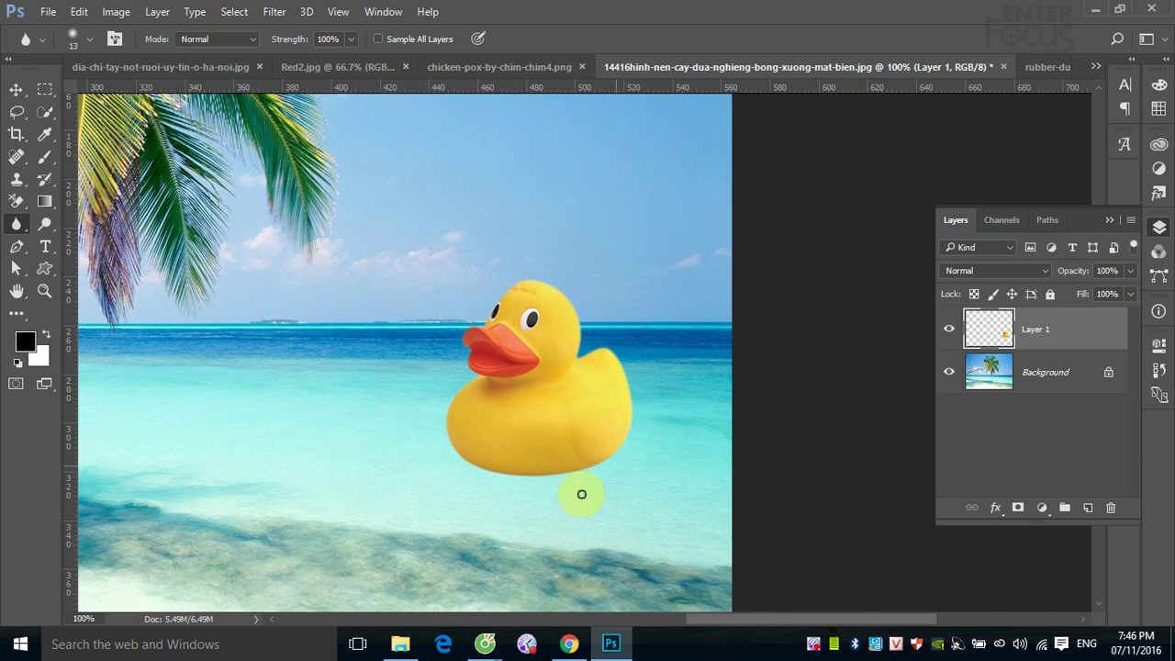
- Blur the duck's lower and right edges lightly, then switch to the Sharpen tool
mouse_move(581, 493)
mouse_down()
mouse_move(467, 472)
mouse_move(627, 377)
mouse_move(611, 345)
mouse_move(623, 409)
mouse_move(524, 480)
mouse_move(454, 414)
mouse_move(471, 379)
mouse_move(609, 435)
mouse_move(630, 346)
mouse_move(632, 425)
mouse_move(619, 456)
mouse_move(633, 427)
mouse_up()
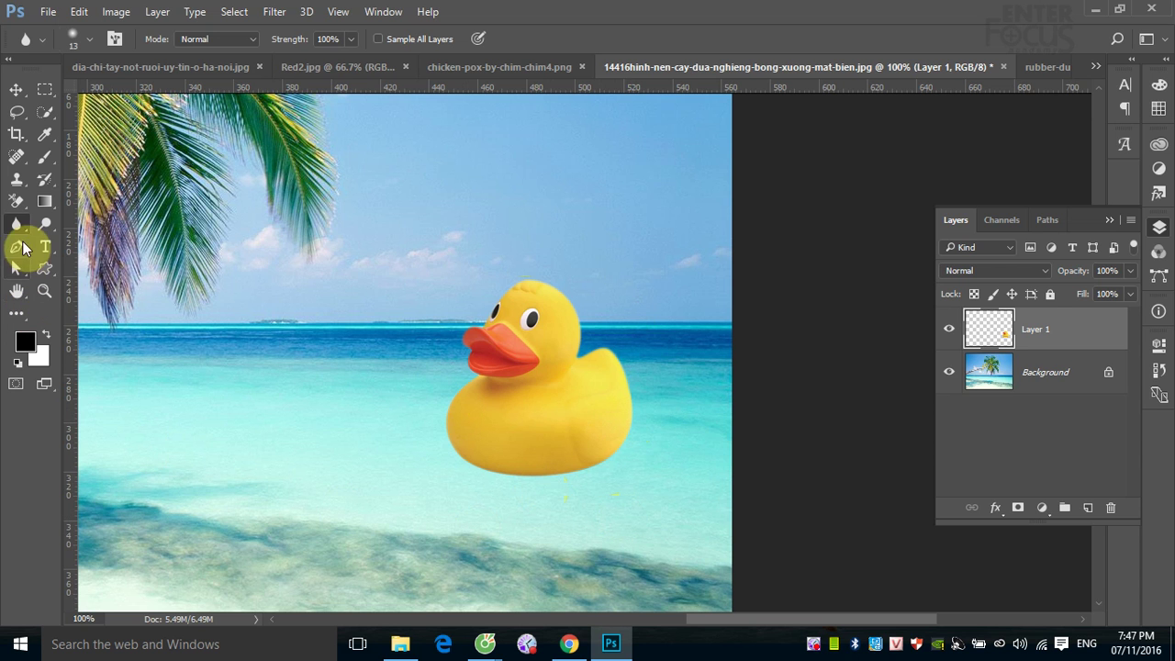
right_click(25, 233)
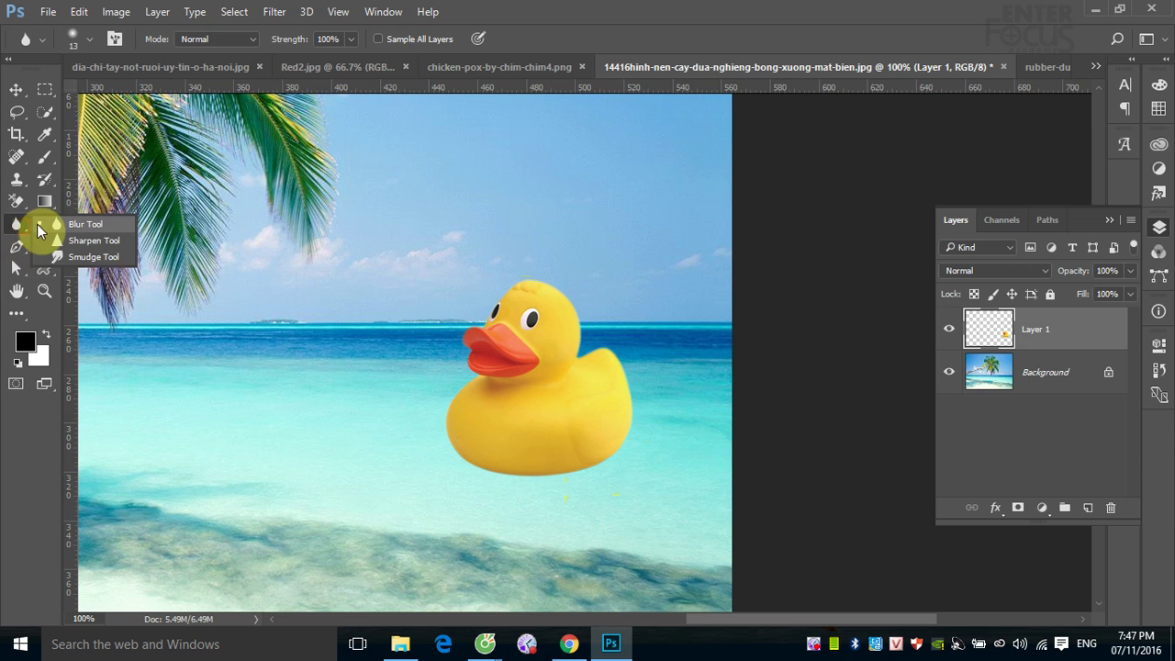
click(89, 241)
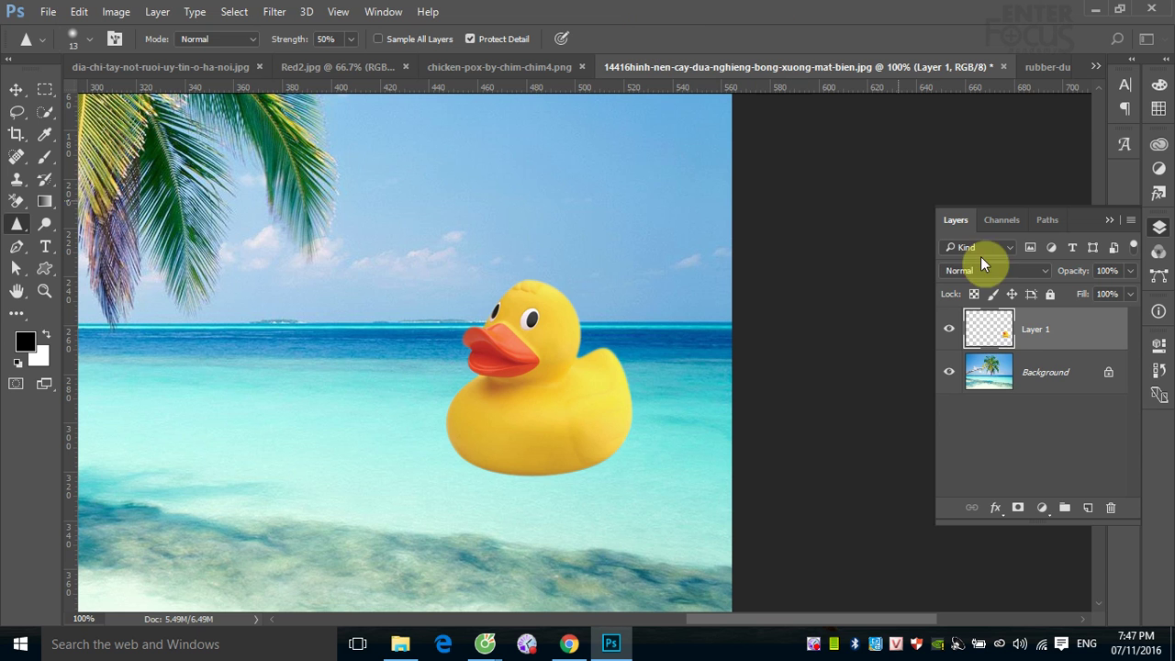
- Hide the duck layer, select Background with Sharpen active, and zoom into the clouds
click(949, 328)
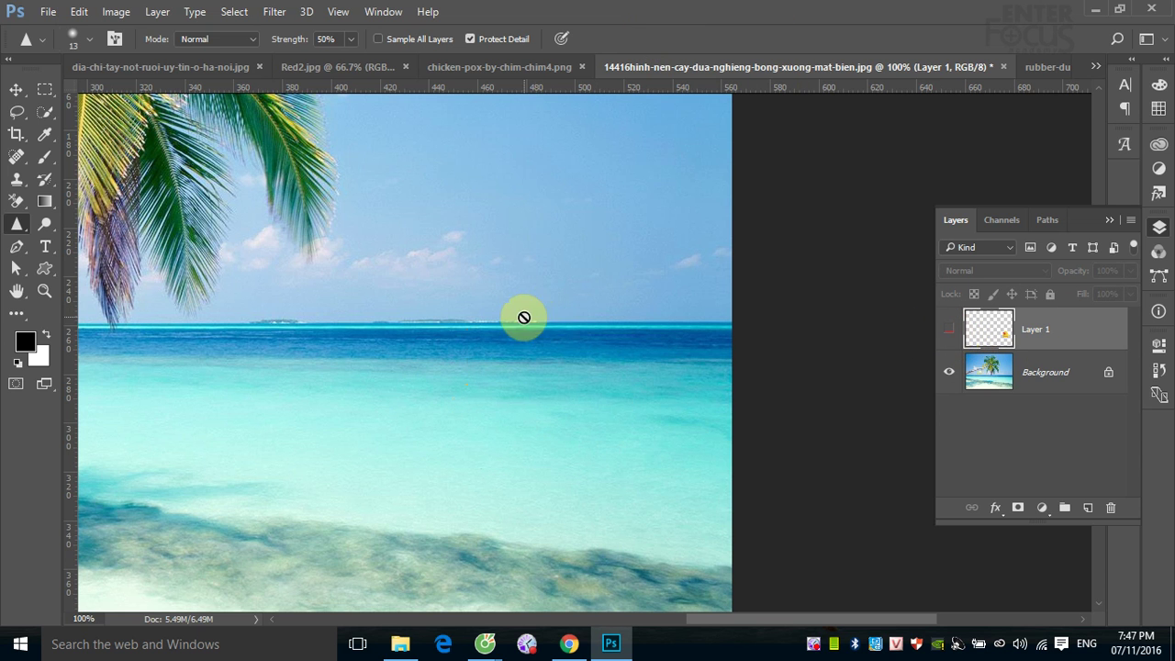
click(1052, 376)
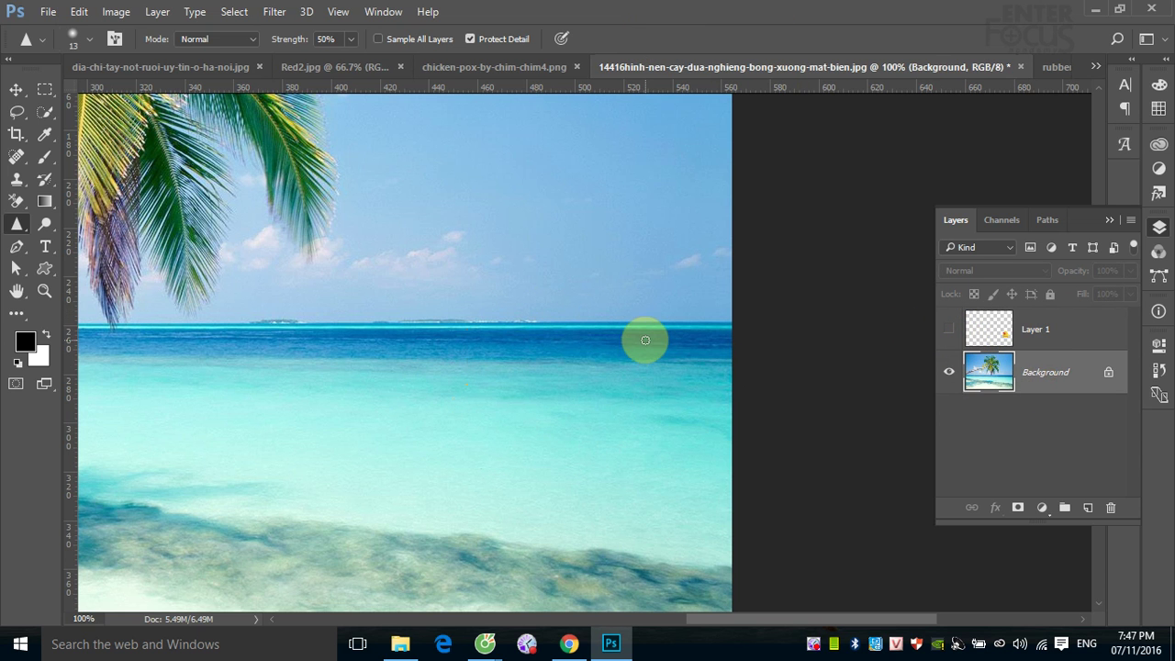
right_click(16, 224)
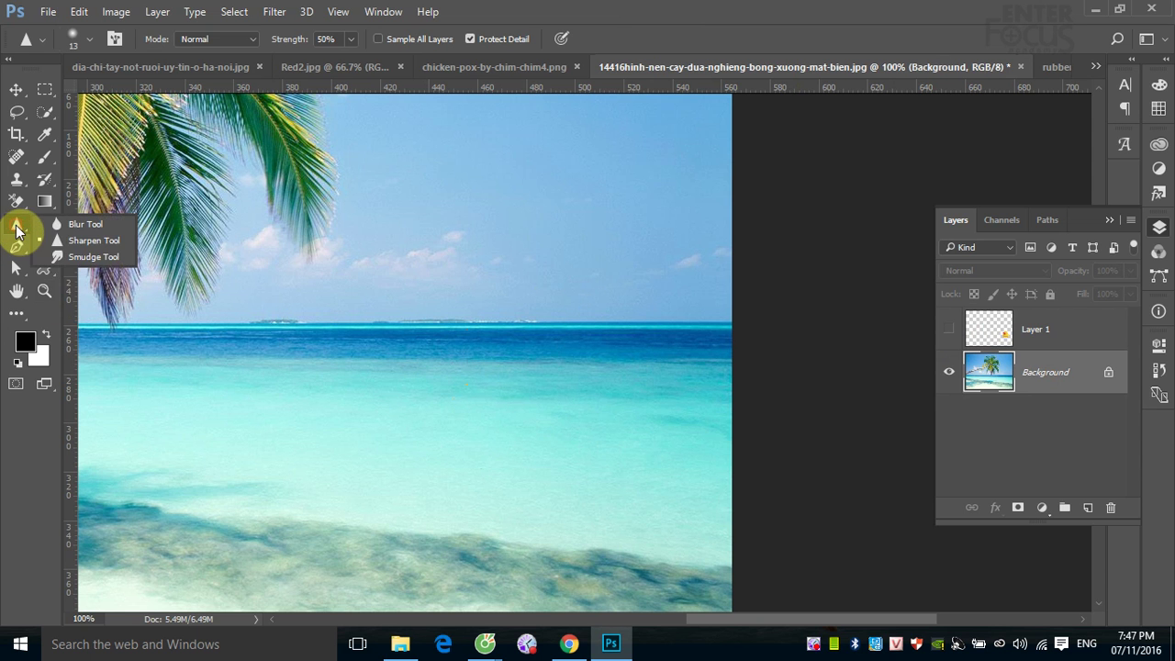
click(66, 244)
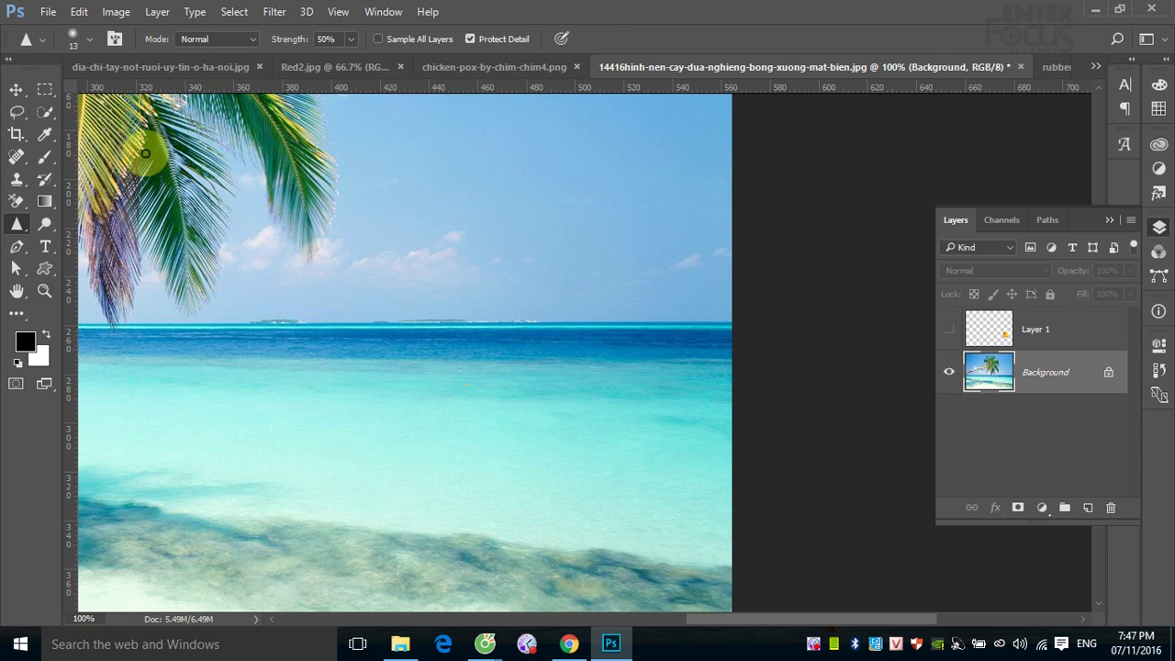
drag(332, 197, 545, 376)
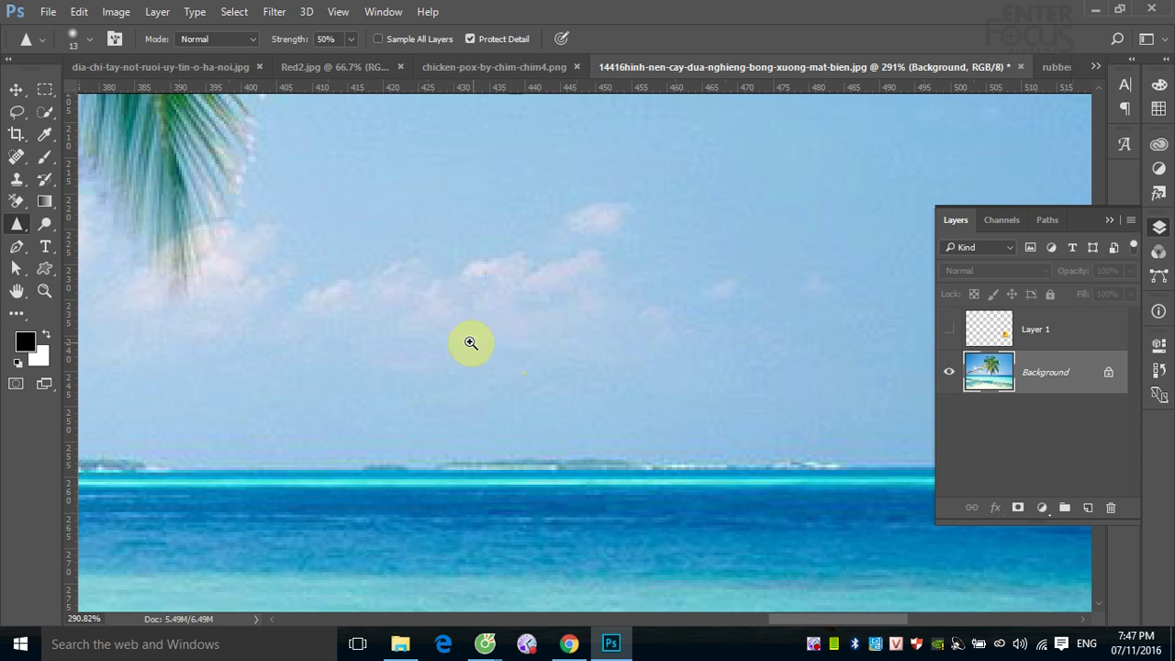
drag(327, 188, 756, 440)
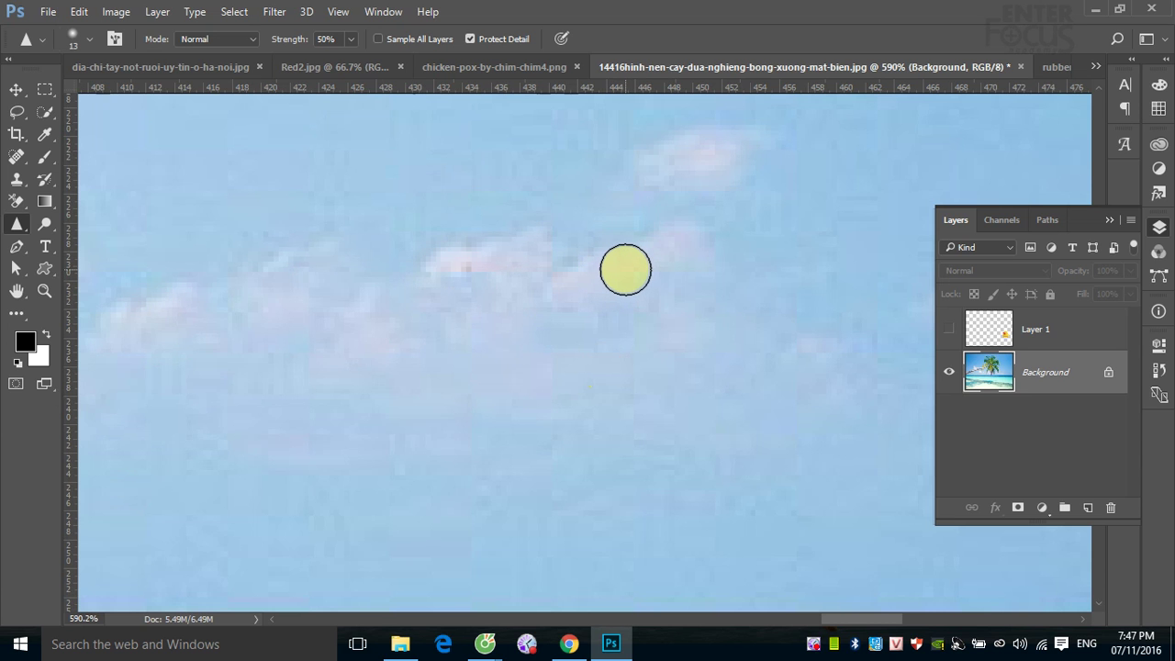
- Set Sharpen strength to 100% and over-sharpen the clouds in the sky
click(350, 38)
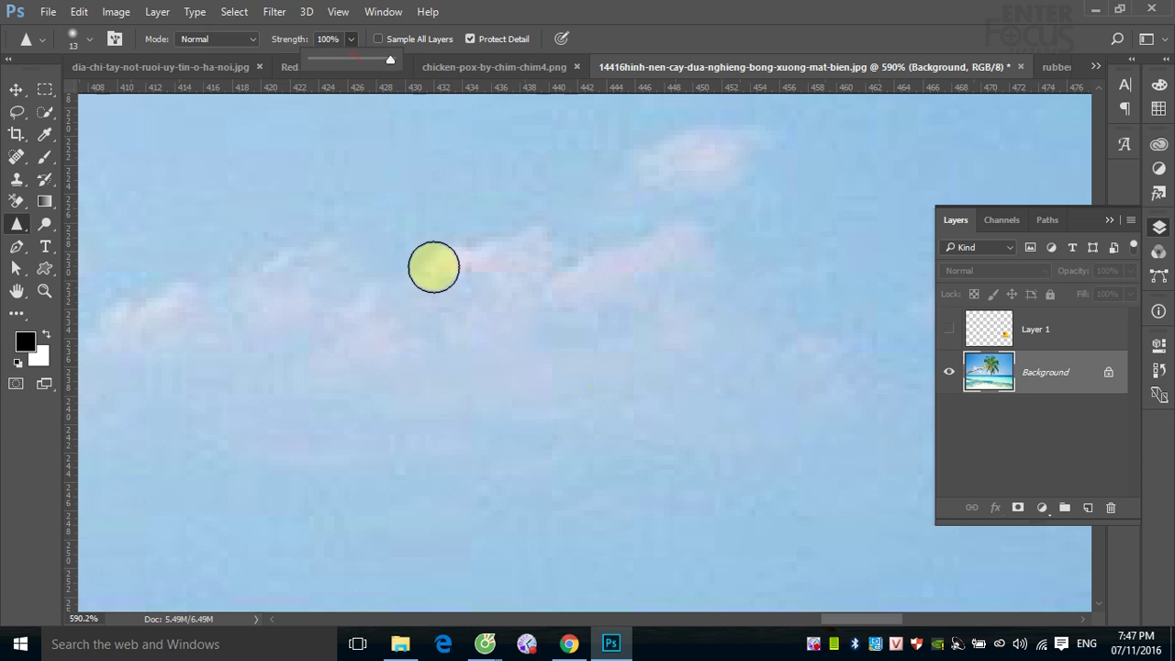
click(436, 262)
mouse_move(519, 232)
mouse_down()
mouse_move(674, 211)
mouse_move(611, 241)
mouse_move(667, 288)
mouse_up()
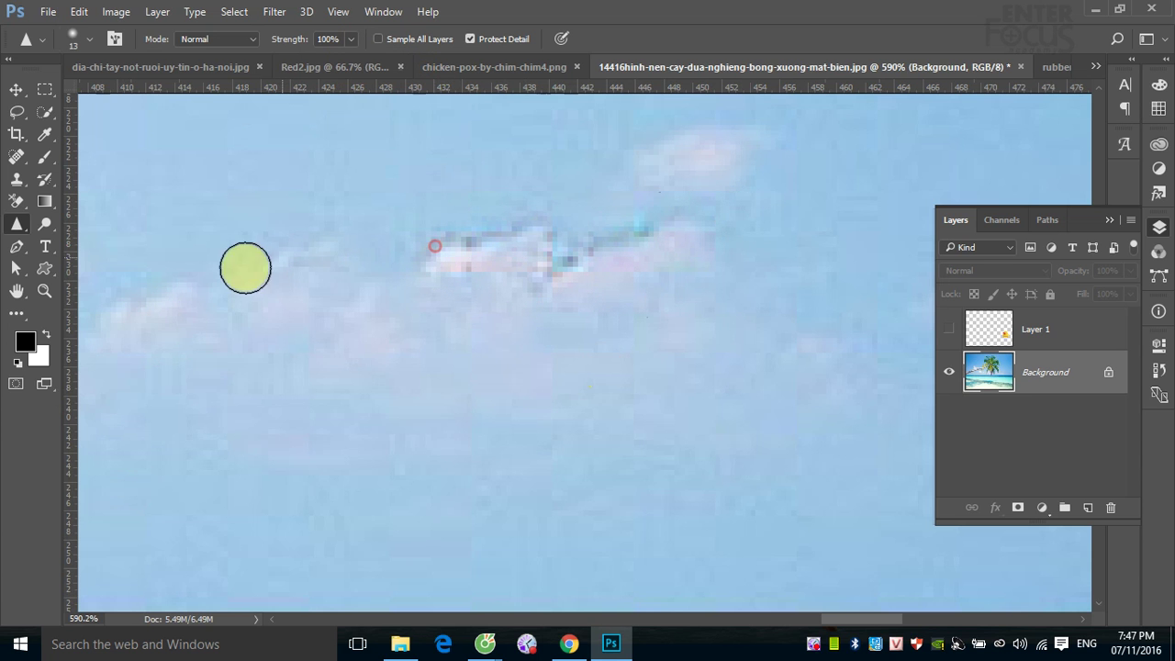
drag(245, 265, 273, 260)
drag(400, 297, 485, 296)
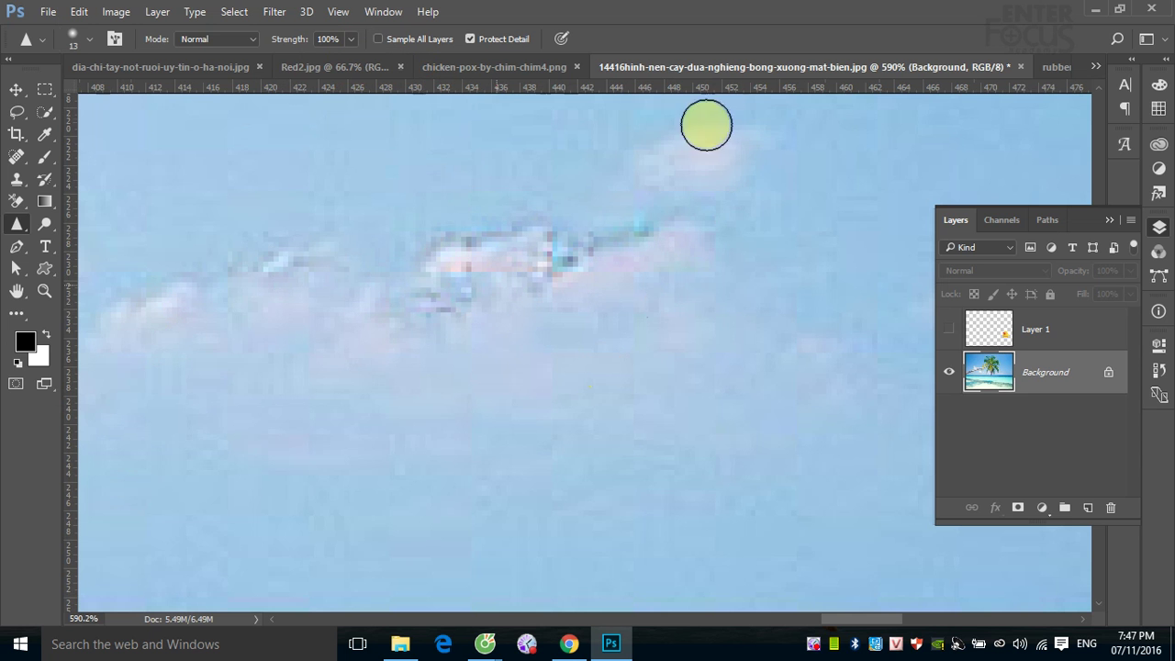
mouse_move(705, 122)
mouse_down()
mouse_move(616, 223)
mouse_move(725, 246)
mouse_up()
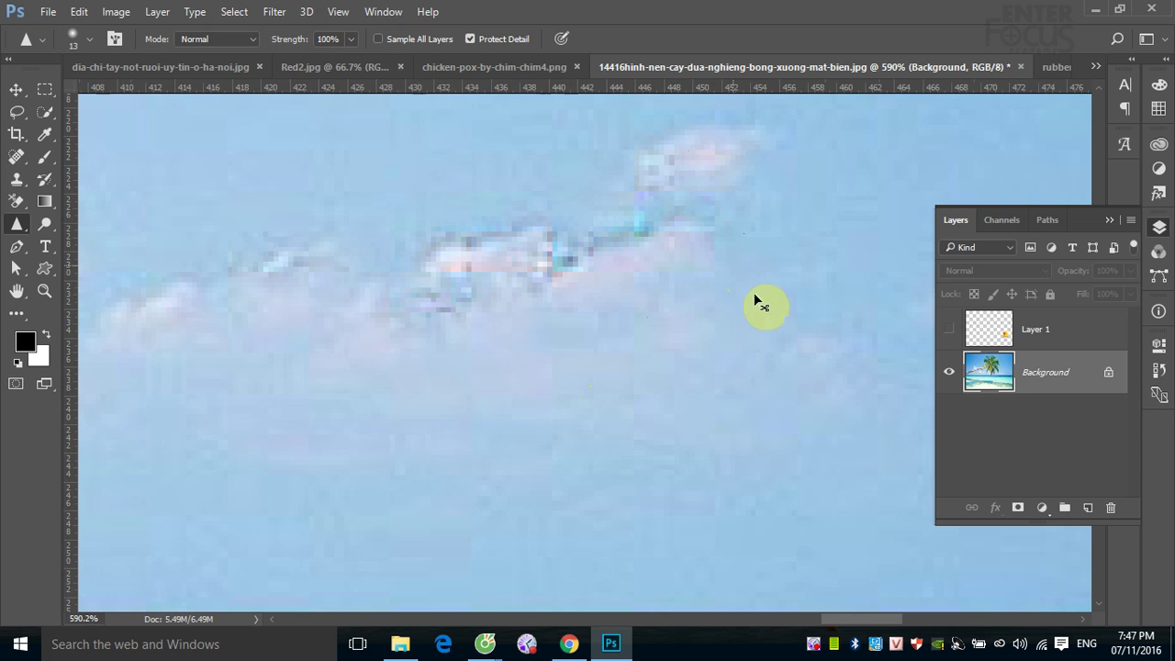
key(ctrl+minus)
key(ctrl+minus)
key(ctrl+minus)
key(ctrl+minus)
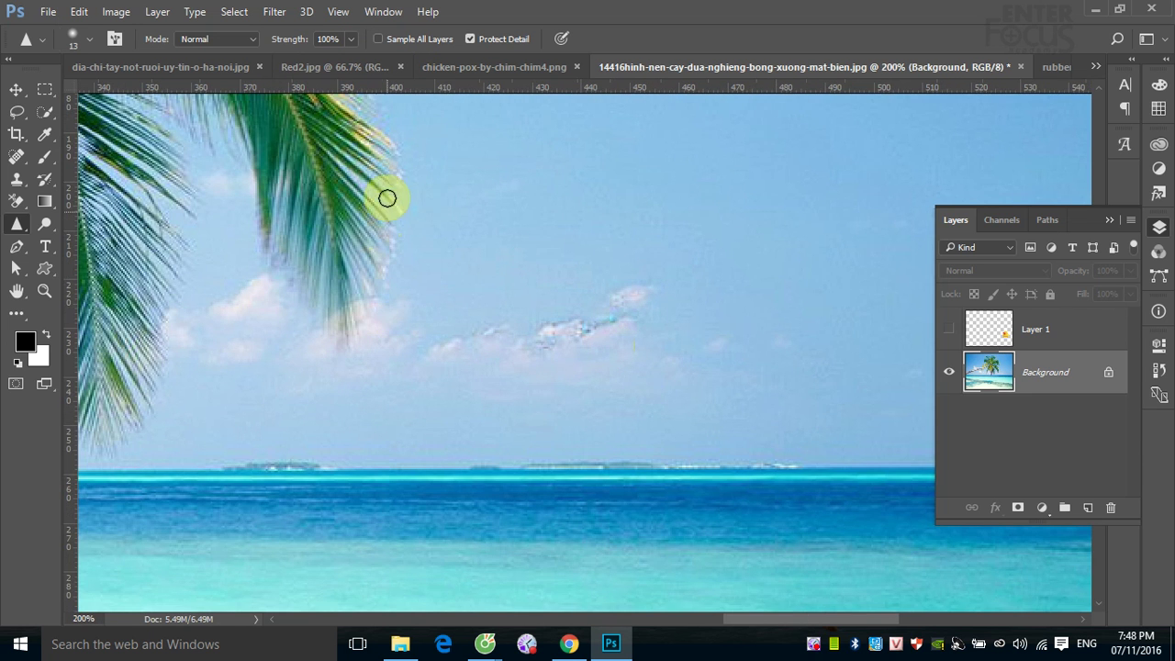
- Sharpen the palm leaf edges, then enlarge the brush to 46 px and sharpen the sky
mouse_move(370, 194)
mouse_down()
mouse_move(367, 245)
mouse_move(336, 294)
mouse_up()
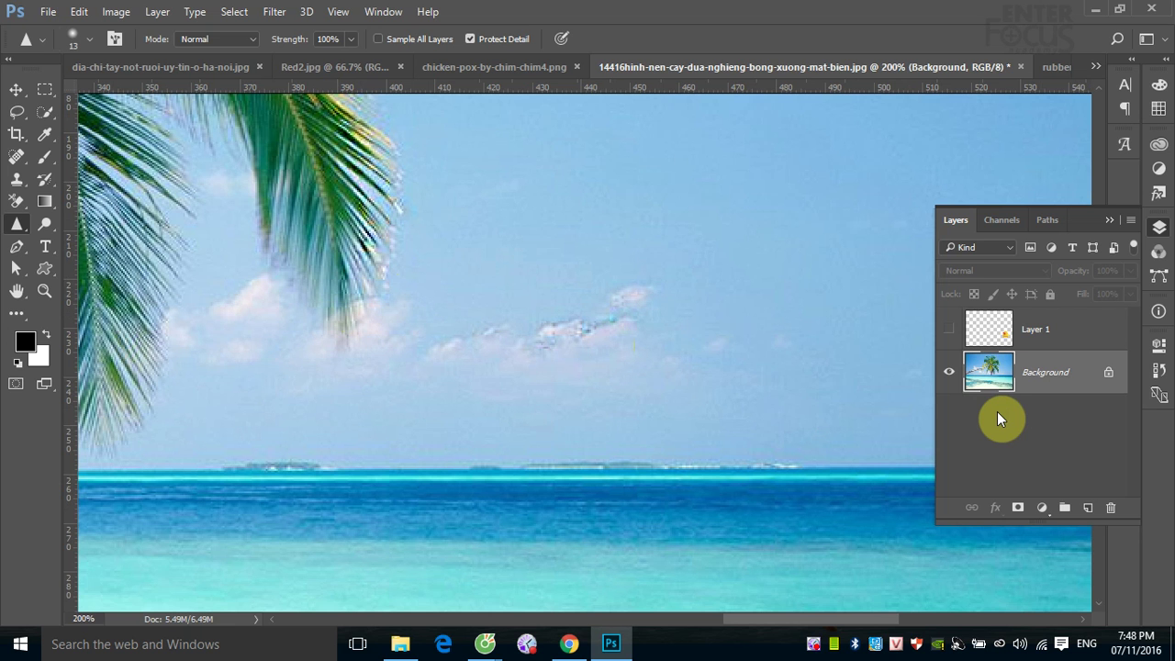
drag(388, 178, 393, 266)
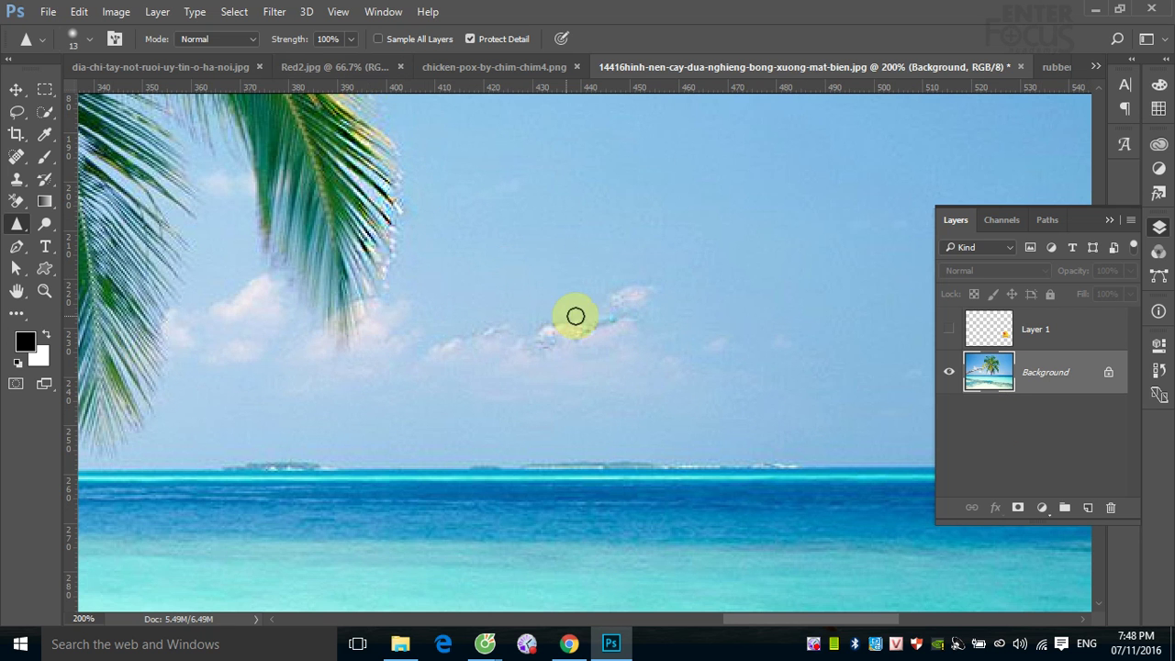
drag(590, 318, 620, 317)
mouse_move(472, 220)
mouse_down()
mouse_move(514, 310)
mouse_move(533, 290)
mouse_up()
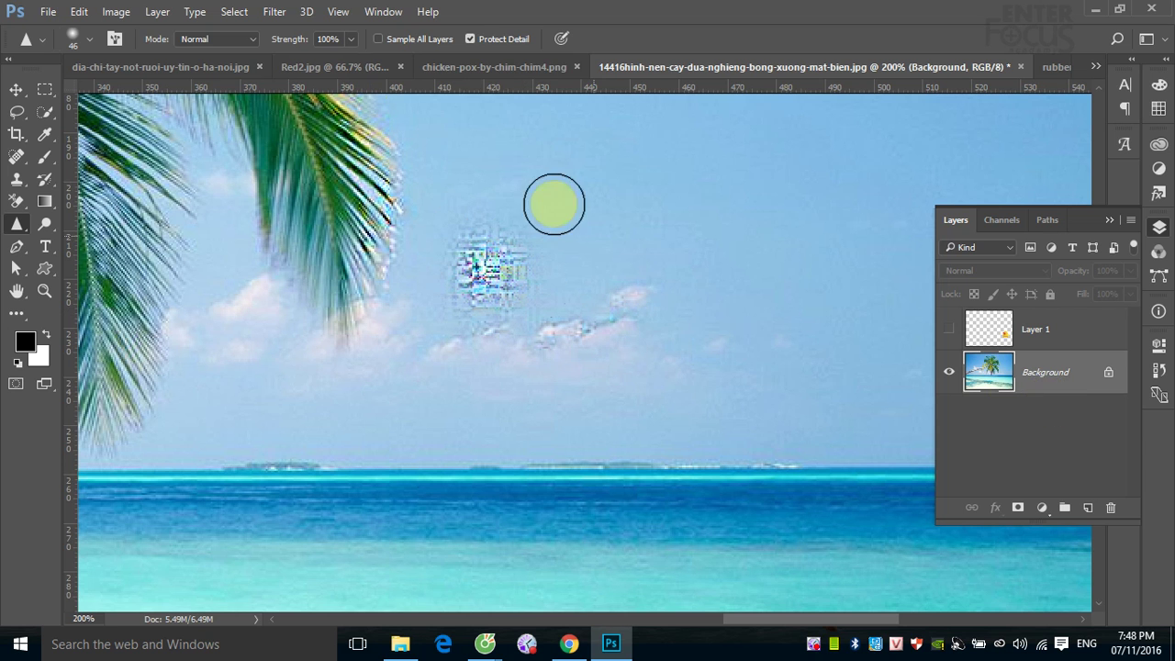
- Sharpen a sky patch with Protect Detail off, then re-enable it and sharpen the palm frond
click(471, 39)
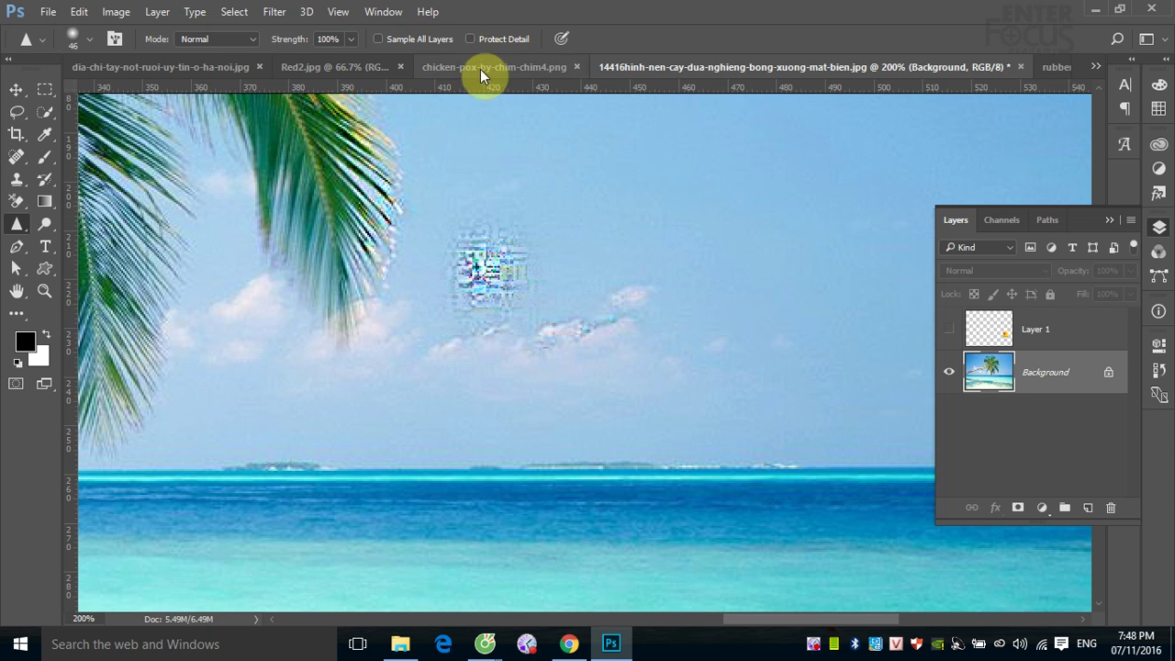
mouse_move(578, 209)
mouse_down()
mouse_move(591, 247)
mouse_move(588, 201)
mouse_move(575, 207)
mouse_move(601, 230)
mouse_up()
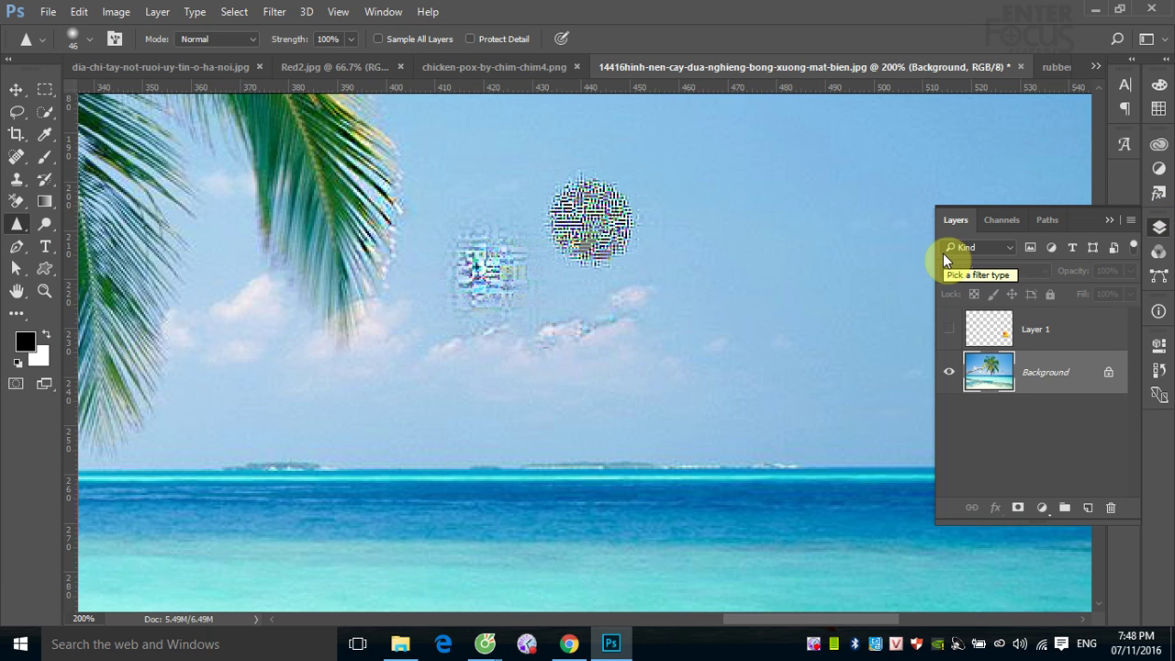
click(471, 39)
mouse_move(325, 288)
mouse_down()
mouse_move(299, 162)
mouse_move(288, 275)
mouse_move(257, 205)
mouse_move(355, 147)
mouse_move(357, 322)
mouse_up()
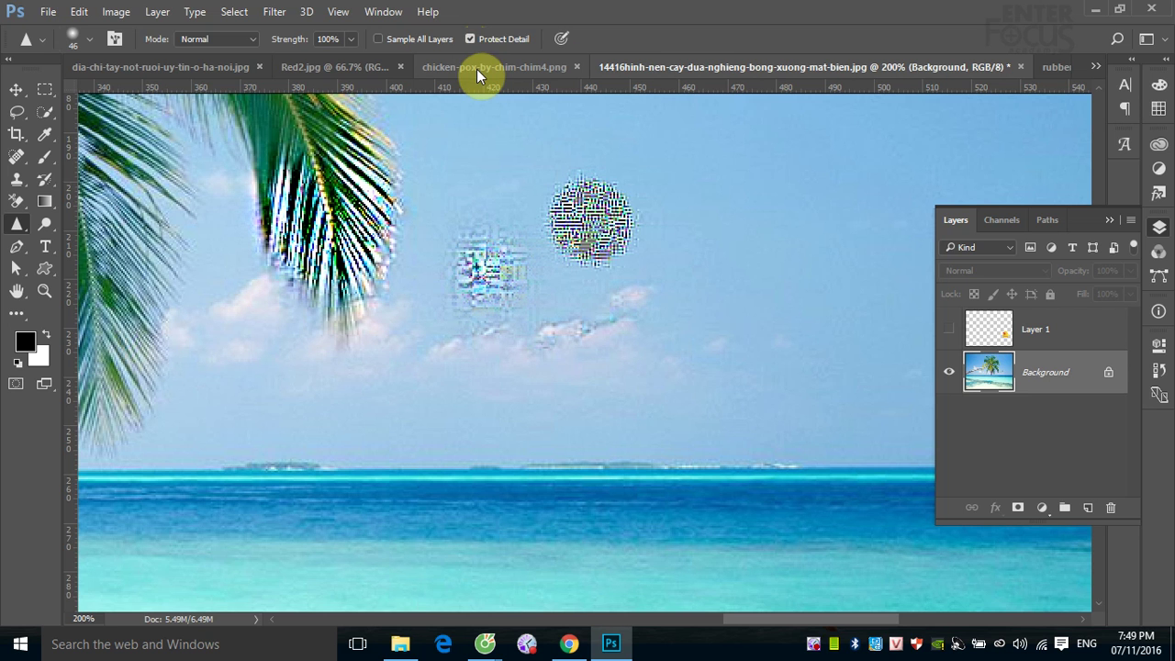
- Lower Sharpen strength to 50% and sharpen the left palm leaf strands and the horizon islands
click(352, 38)
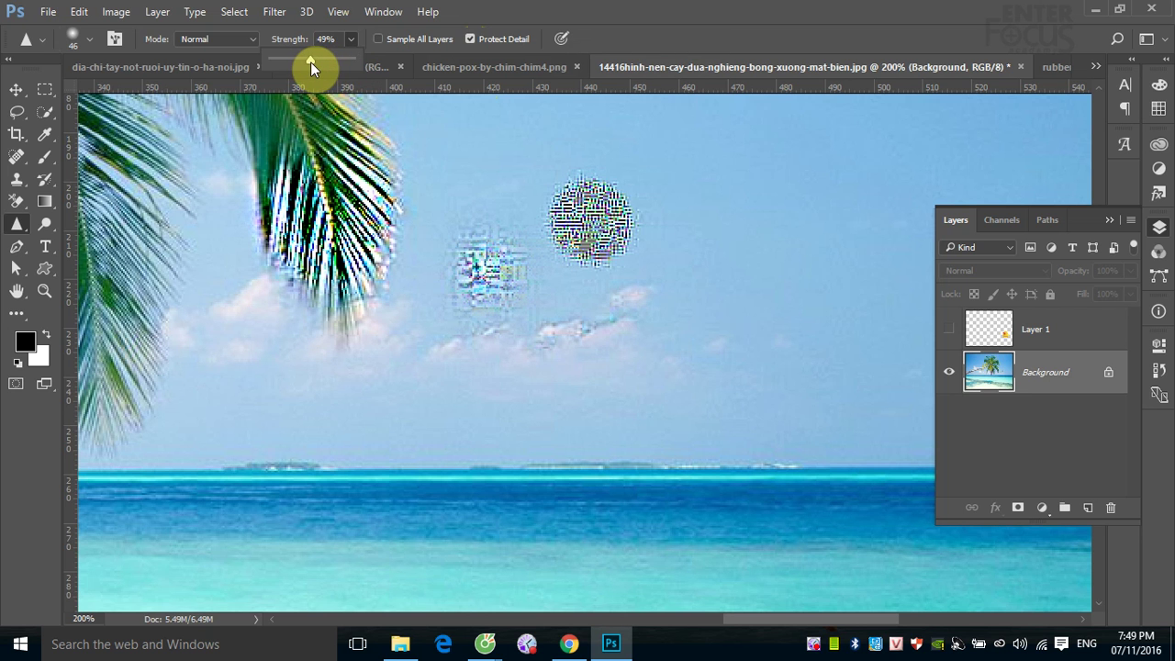
drag(310, 62, 312, 62)
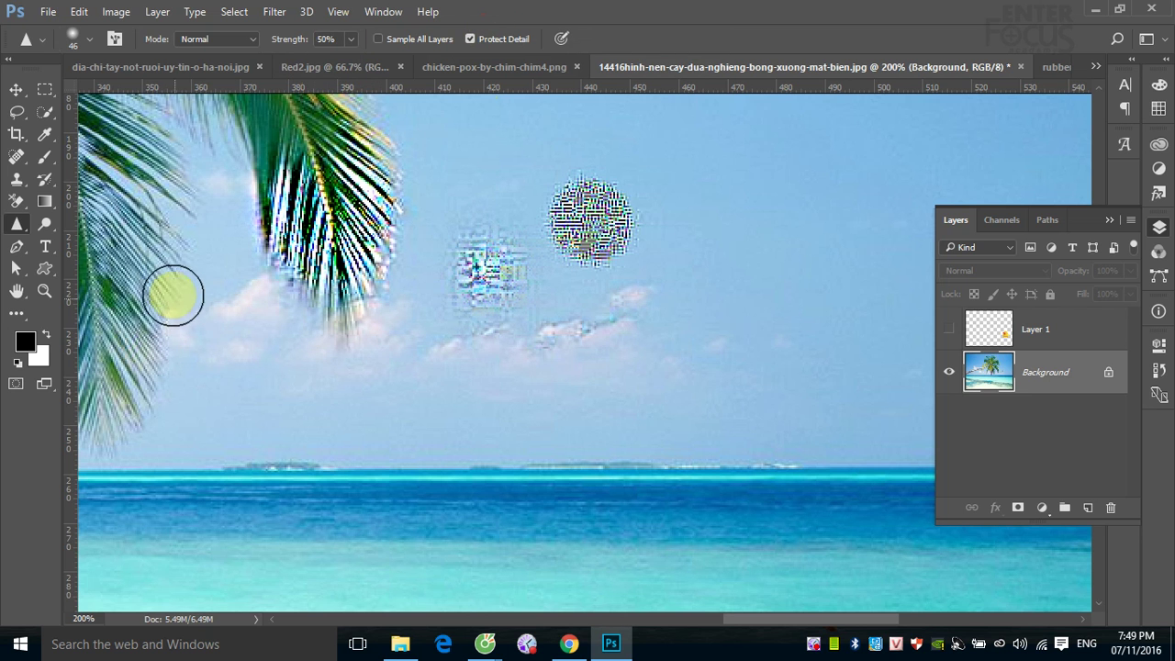
drag(173, 295, 122, 222)
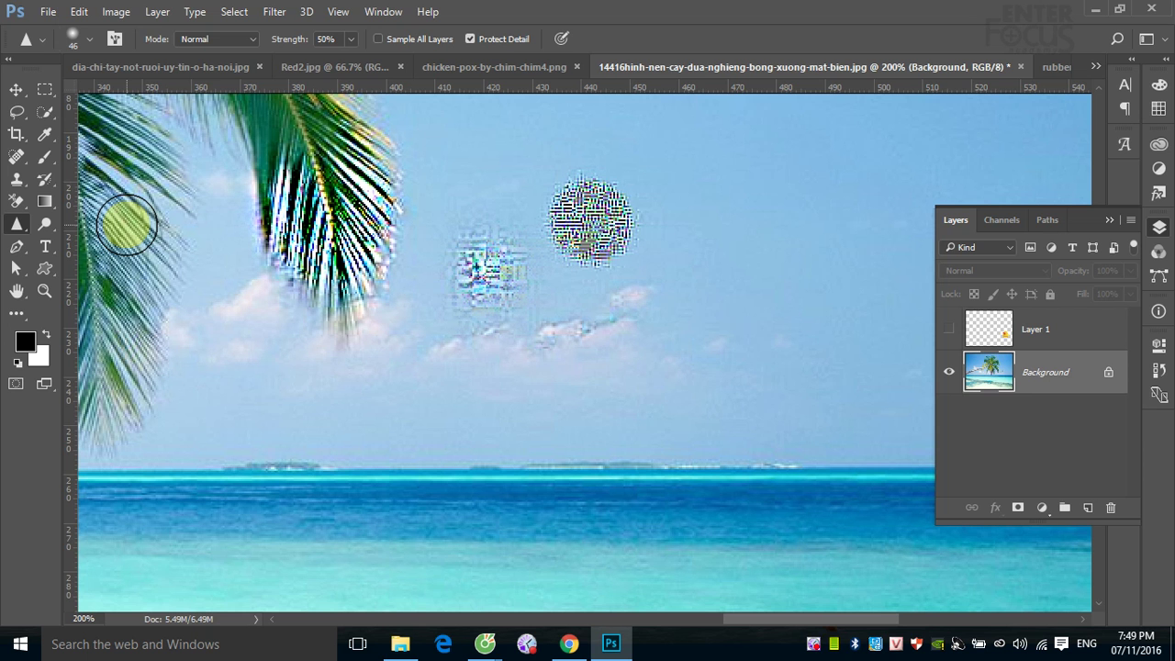
mouse_move(127, 225)
mouse_down()
mouse_move(146, 370)
mouse_move(183, 340)
mouse_up()
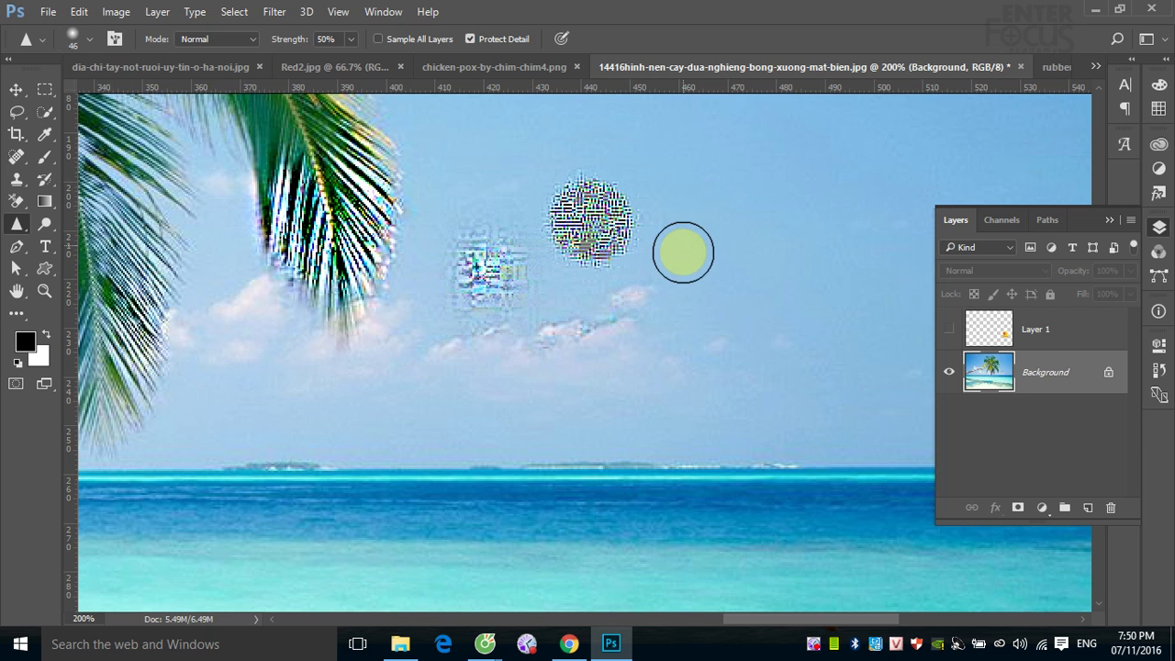
mouse_move(586, 340)
mouse_down()
mouse_move(131, 254)
mouse_move(152, 330)
mouse_move(161, 275)
mouse_move(170, 276)
mouse_move(155, 270)
mouse_move(126, 424)
mouse_move(142, 233)
mouse_move(144, 275)
mouse_move(156, 271)
mouse_move(144, 197)
mouse_move(118, 275)
mouse_move(119, 223)
mouse_move(144, 412)
mouse_up()
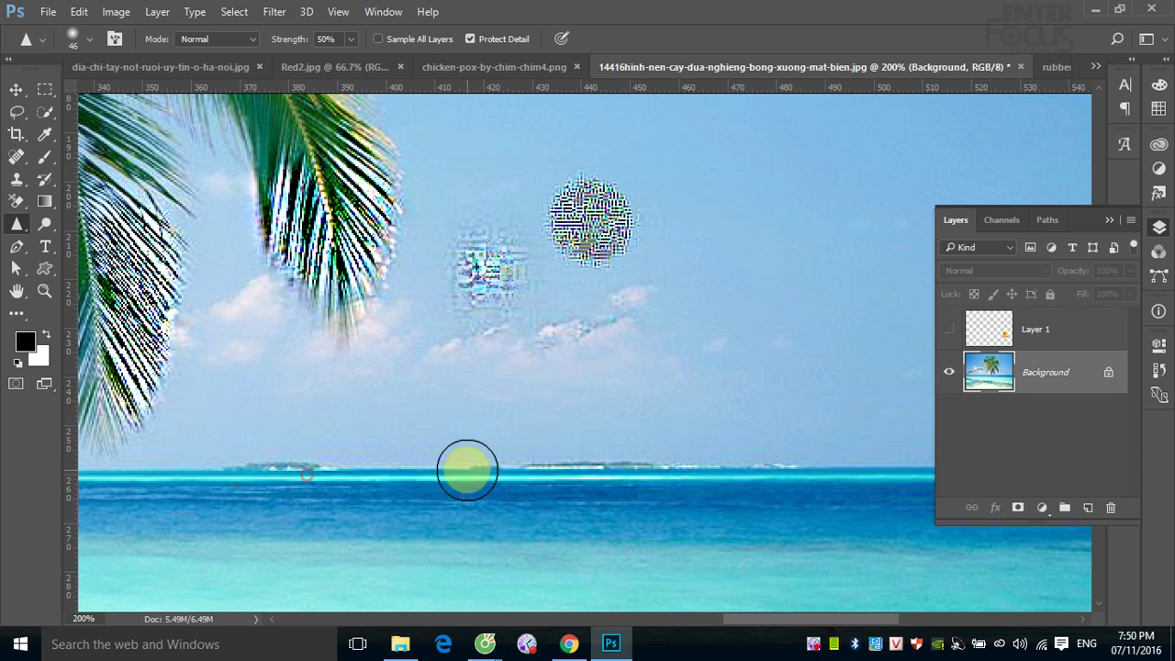
mouse_move(474, 482)
mouse_down()
mouse_move(287, 469)
mouse_move(427, 454)
mouse_up()
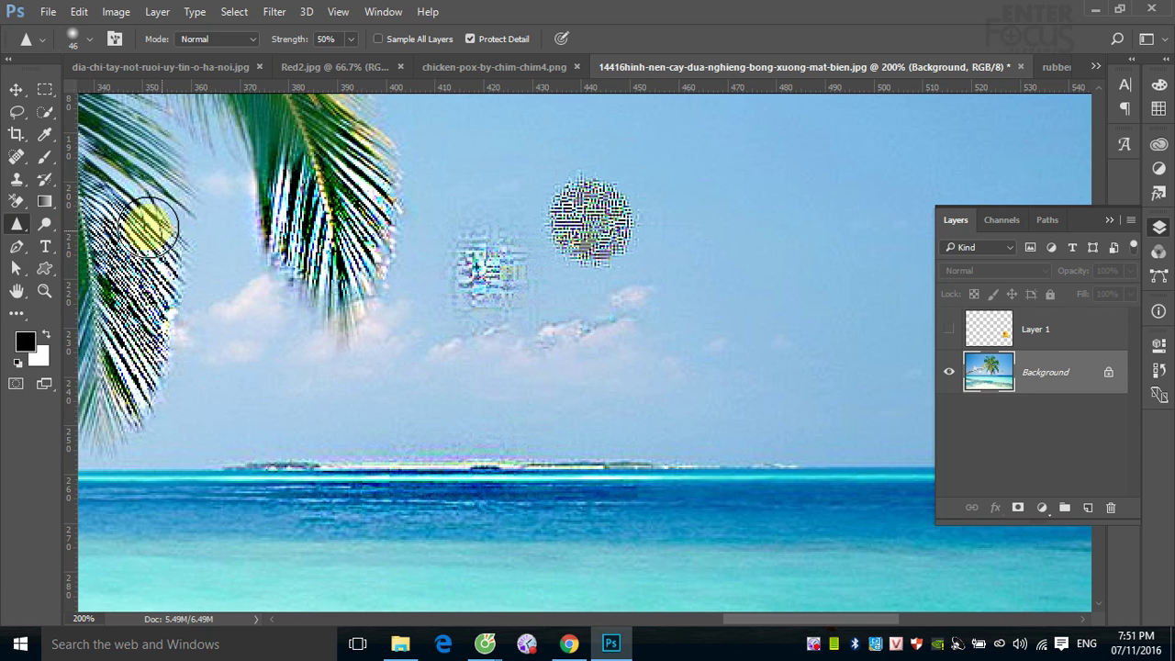
- Switch to the Smudge tool and smear the hanging palm frond's edge with a 55 px brush
right_click(17, 227)
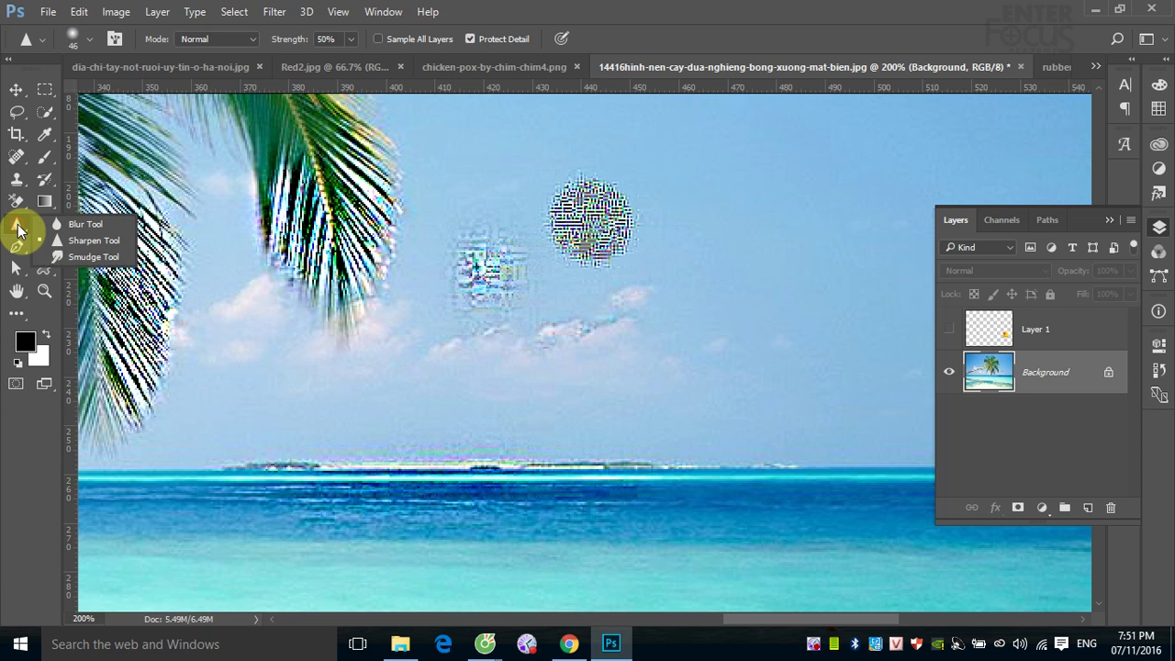
click(82, 257)
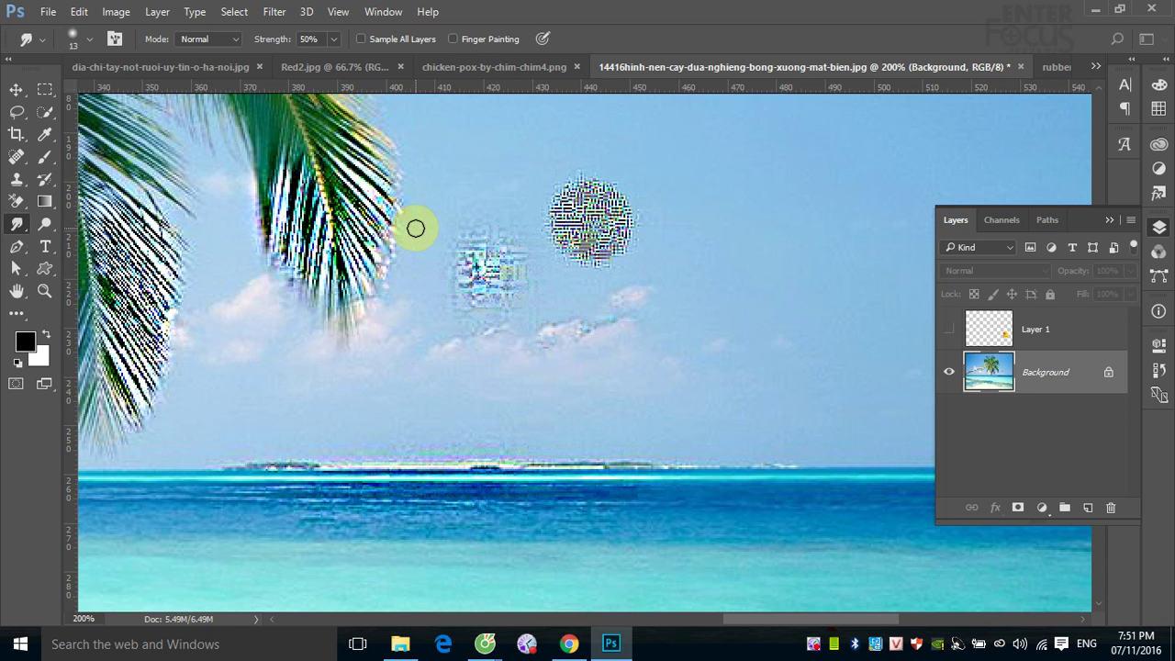
mouse_move(424, 224)
mouse_down()
mouse_move(488, 221)
mouse_move(467, 214)
mouse_up()
mouse_move(406, 257)
mouse_down()
mouse_move(321, 197)
mouse_move(343, 265)
mouse_move(309, 272)
mouse_move(380, 306)
mouse_move(398, 293)
mouse_up()
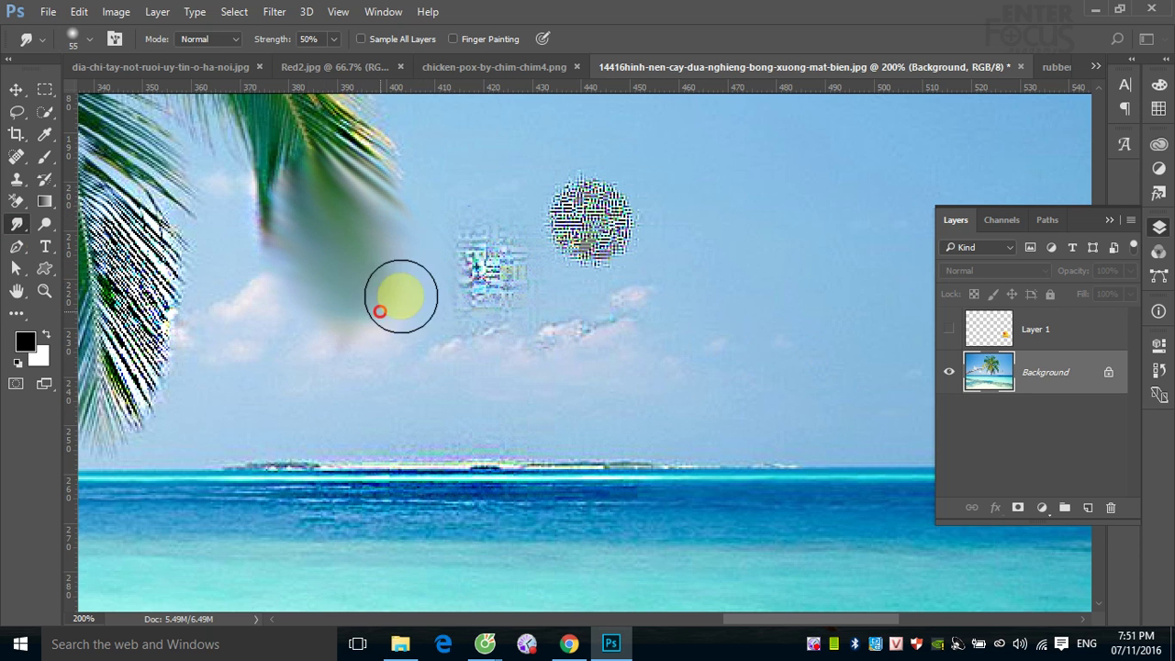
click(46, 11)
click(296, 118)
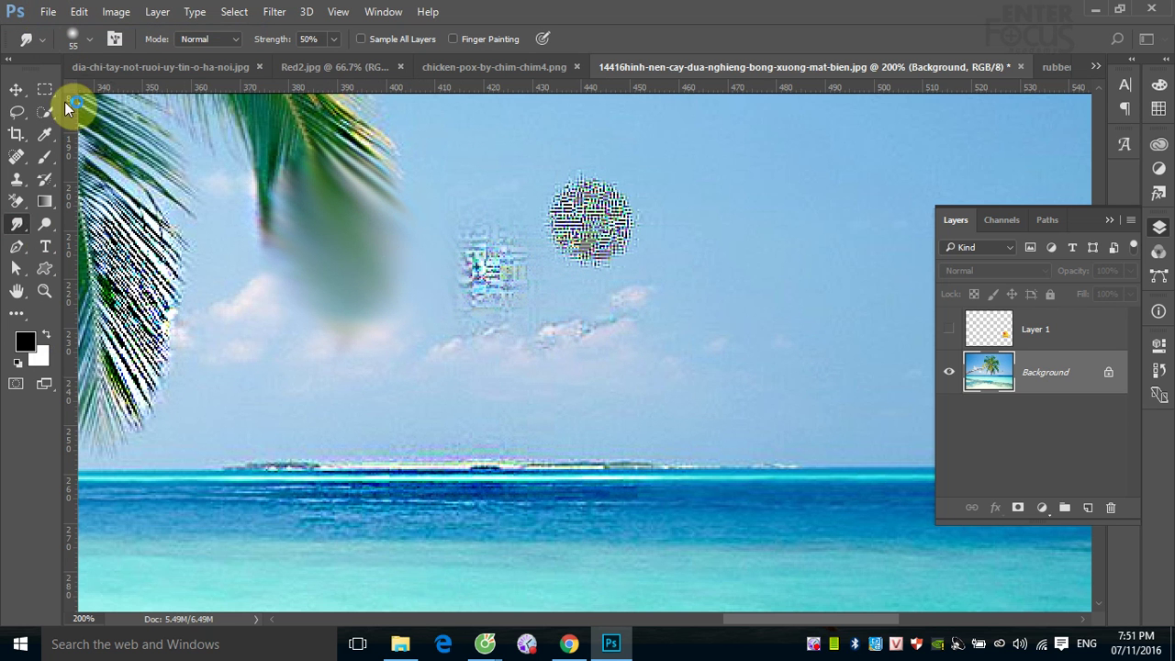
- Create a white 552 x 583 px Untitled-1 document and add an empty Layer 1
key(ctrl+n)
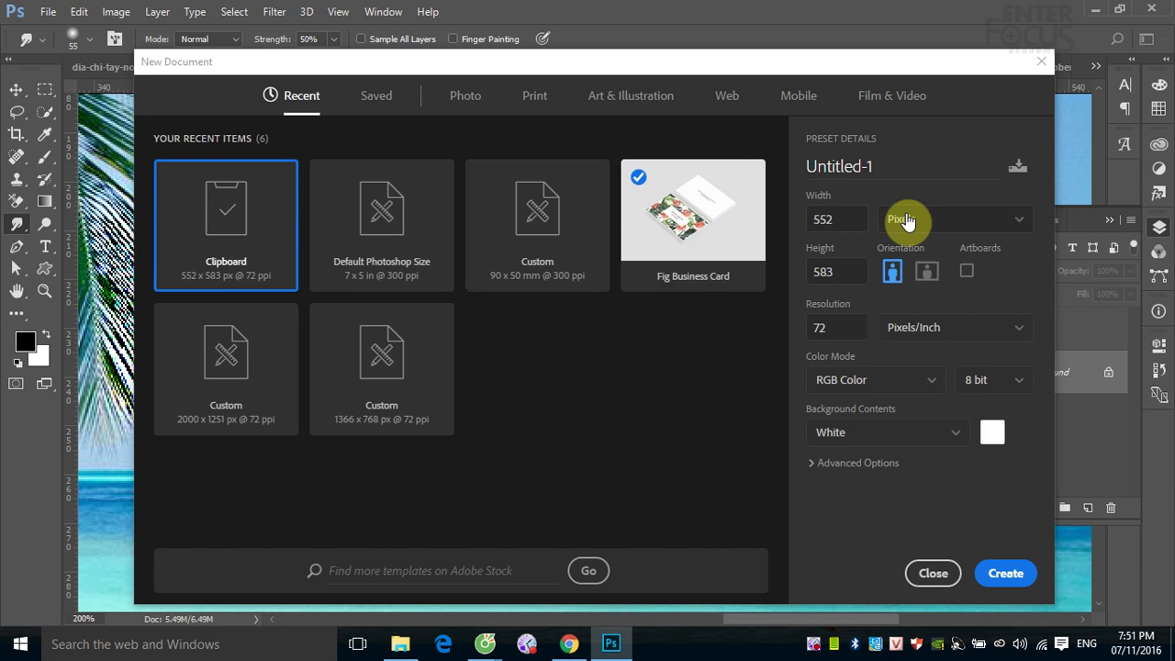
click(1004, 573)
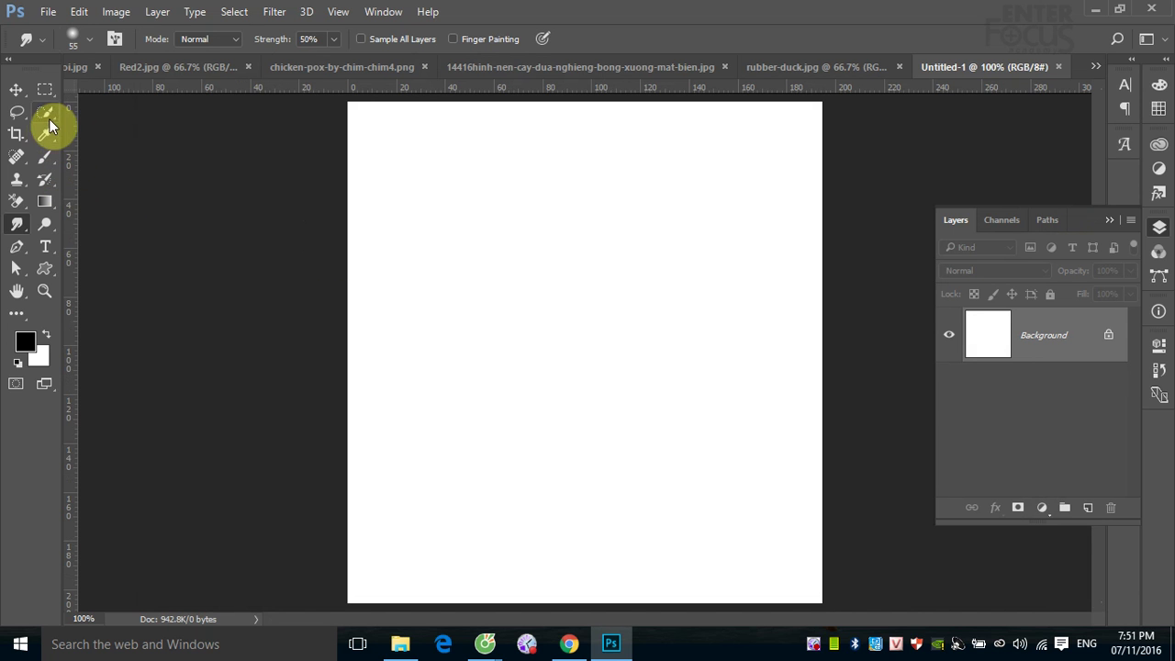
click(1088, 507)
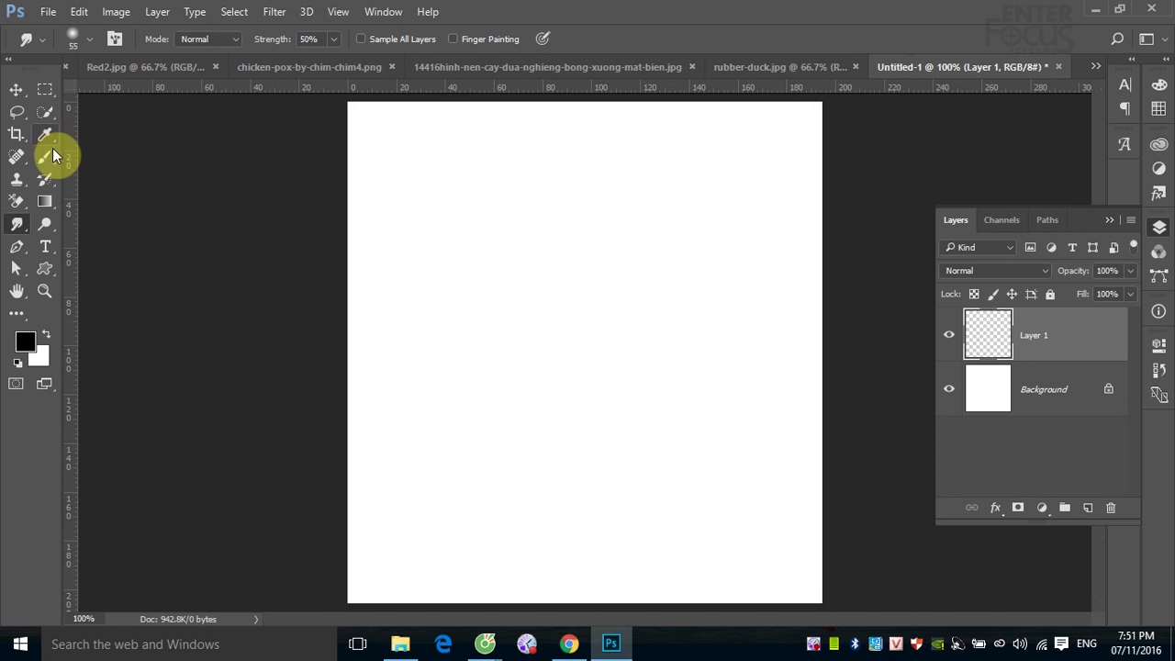
click(47, 156)
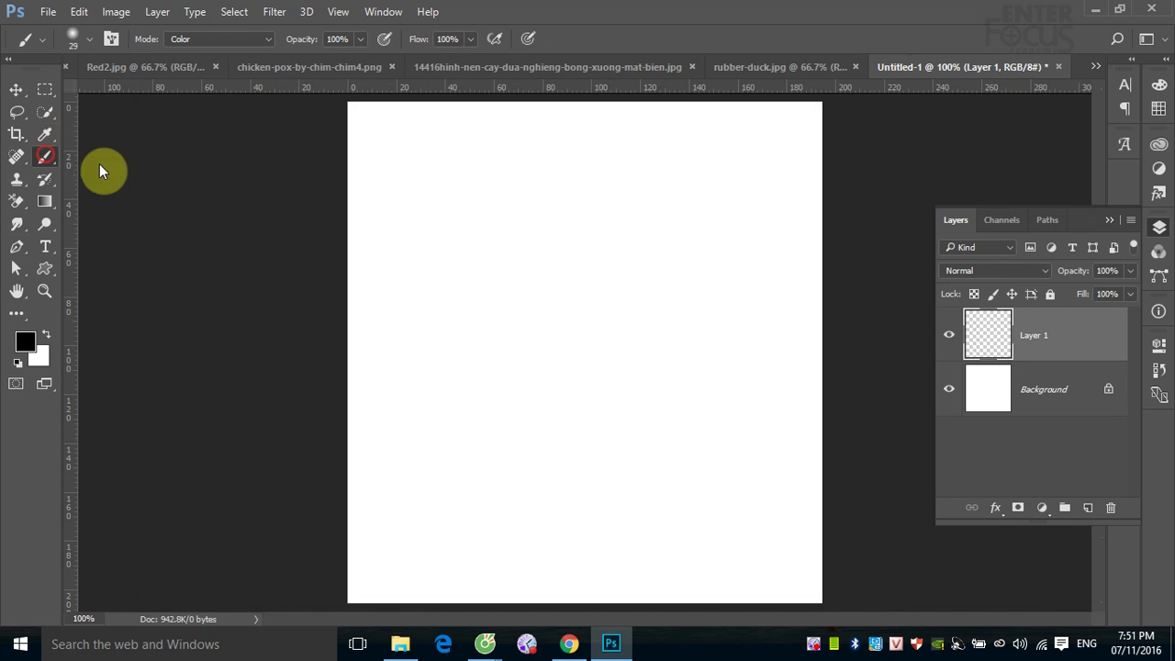
- Set the foreground colour to red e61111 and the brush Mode to Normal
click(30, 344)
click(568, 170)
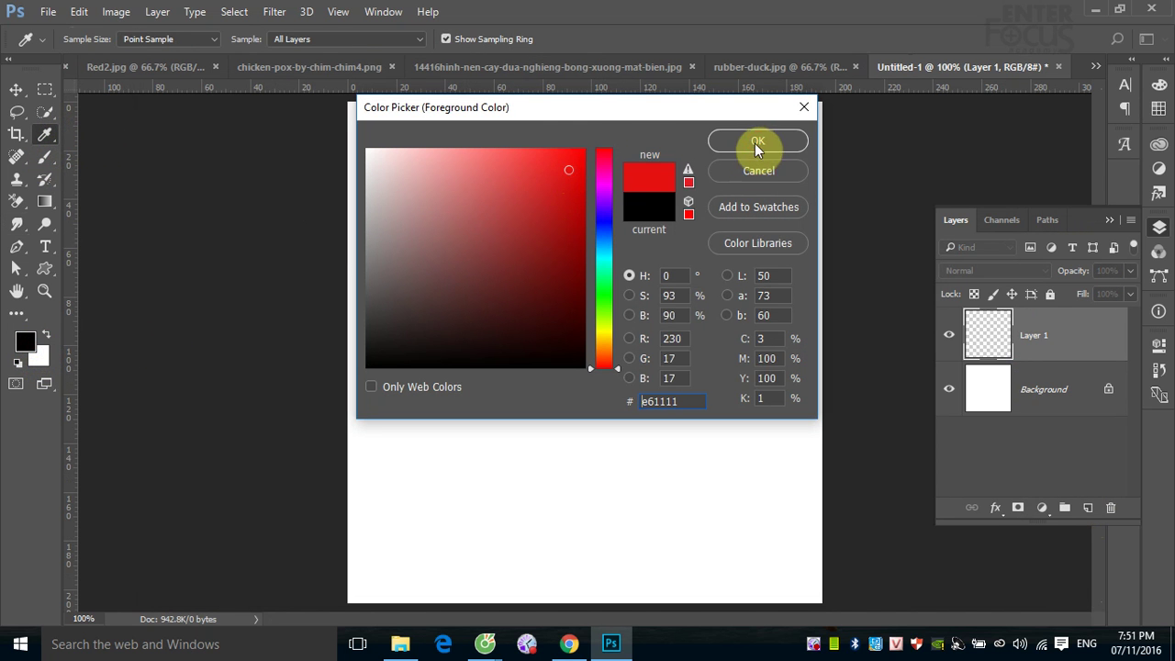
click(756, 143)
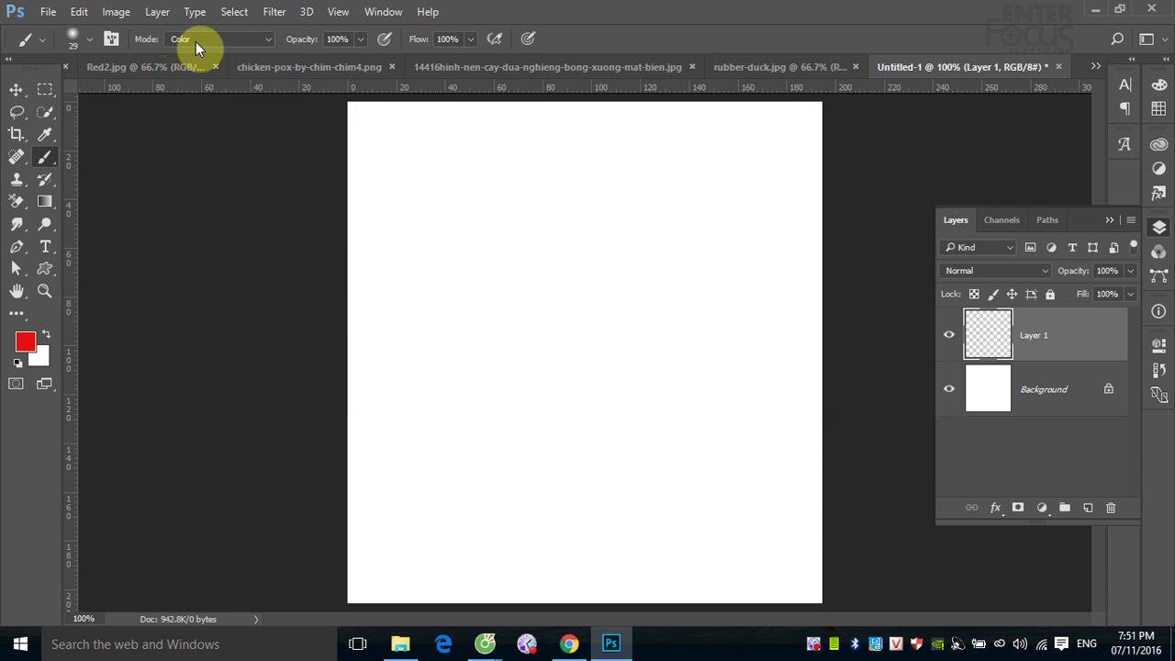
click(266, 39)
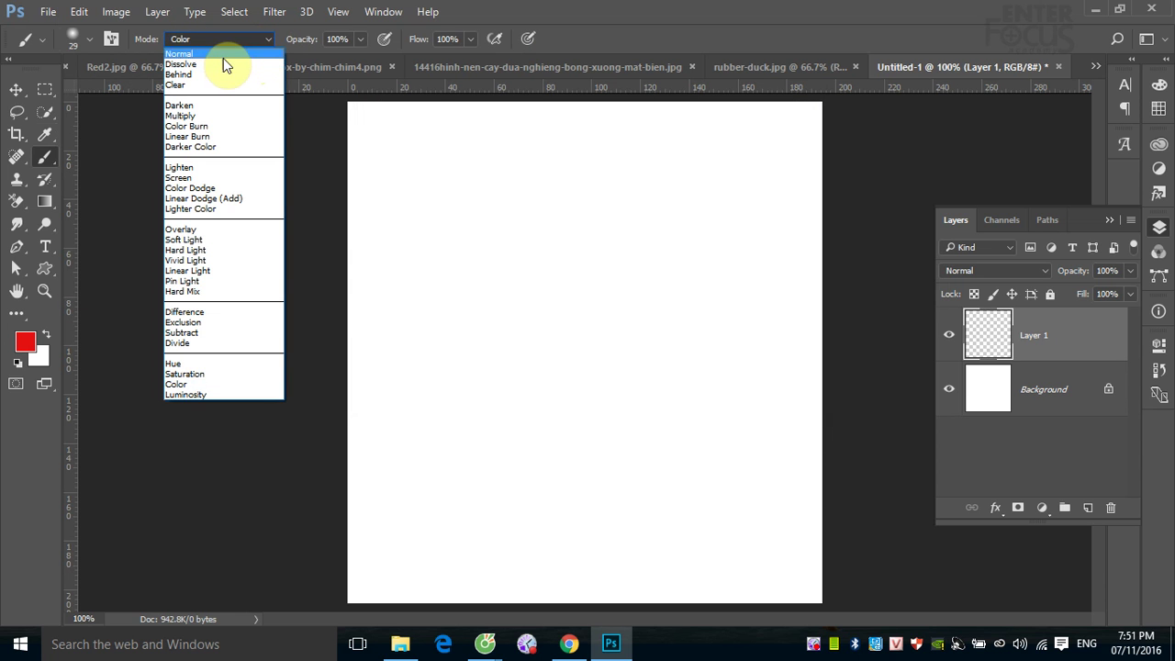
click(222, 58)
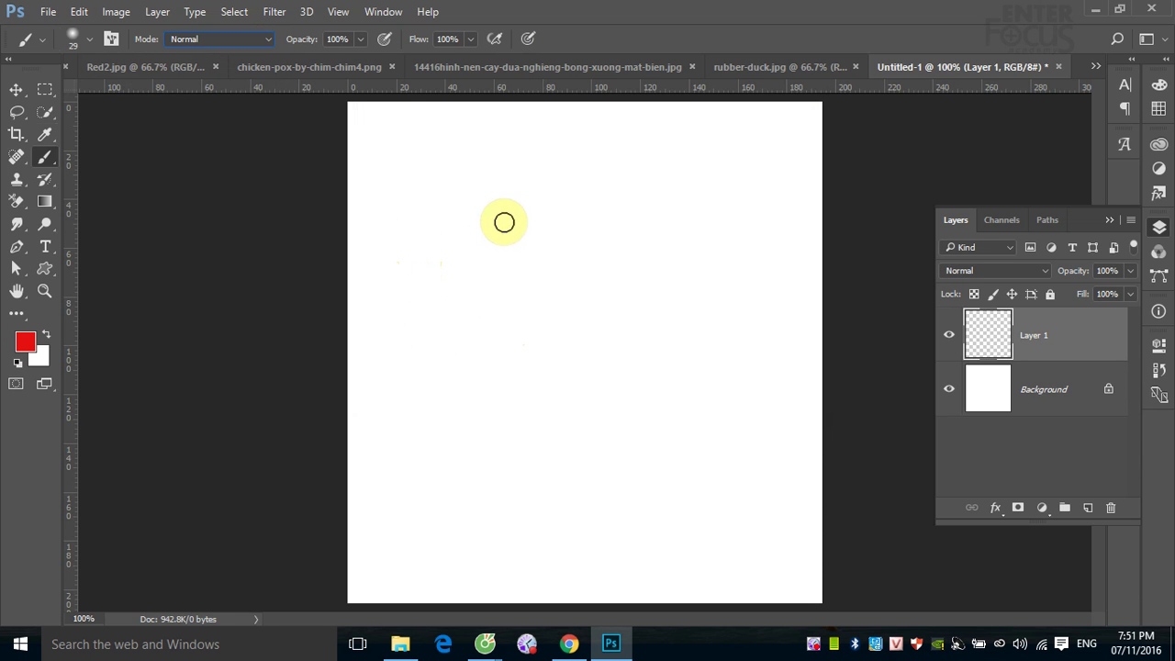
- Brush the outlined red letters F, i, r and e across the canvas
mouse_move(524, 237)
mouse_down()
mouse_move(438, 230)
mouse_move(409, 241)
mouse_move(409, 367)
mouse_up()
mouse_move(409, 422)
mouse_down()
mouse_move(412, 506)
mouse_move(480, 517)
mouse_move(469, 417)
mouse_move(551, 392)
mouse_move(487, 367)
mouse_move(505, 320)
mouse_move(556, 291)
mouse_move(473, 230)
mouse_up()
mouse_move(578, 372)
mouse_down()
mouse_move(577, 517)
mouse_move(618, 532)
mouse_move(615, 401)
mouse_move(577, 375)
mouse_up()
mouse_move(583, 293)
mouse_down()
mouse_move(614, 296)
mouse_move(575, 312)
mouse_up()
mouse_move(648, 351)
mouse_down()
mouse_move(662, 540)
mouse_move(701, 478)
mouse_move(701, 401)
mouse_move(750, 403)
mouse_move(760, 381)
mouse_move(703, 375)
mouse_move(666, 383)
mouse_move(786, 370)
mouse_move(719, 515)
mouse_move(813, 512)
mouse_move(795, 520)
mouse_move(752, 467)
mouse_move(810, 425)
mouse_move(759, 376)
mouse_move(774, 428)
mouse_move(726, 412)
mouse_up()
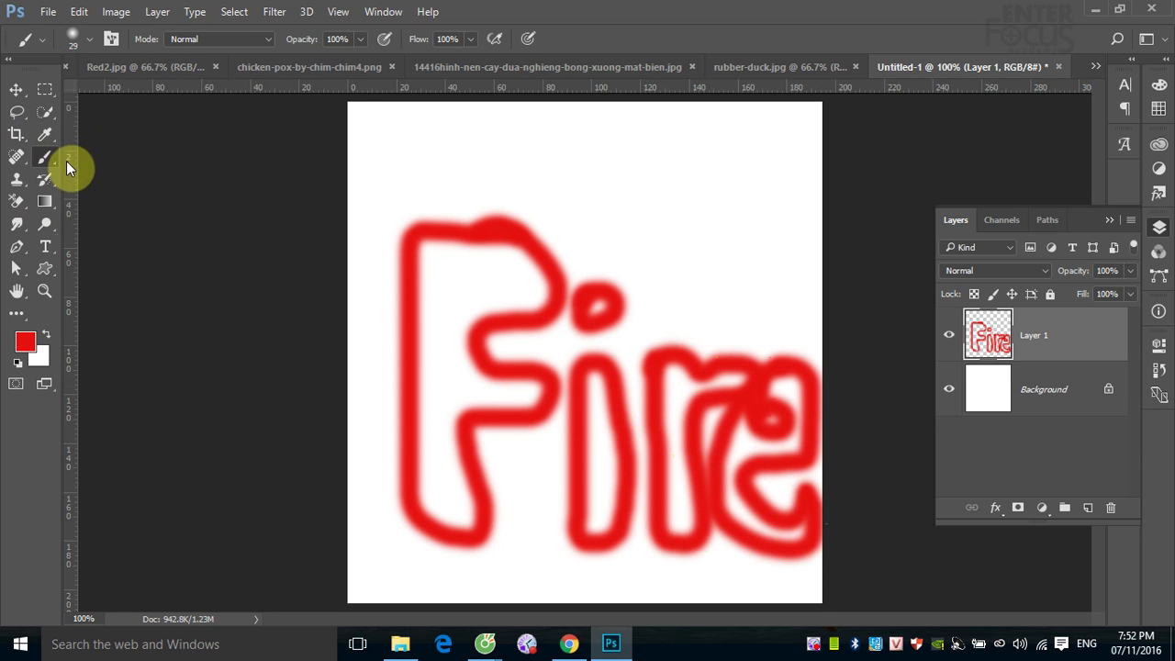
- Set the foreground colour to yellow e6d911 and the brush Mode to Behind
click(28, 342)
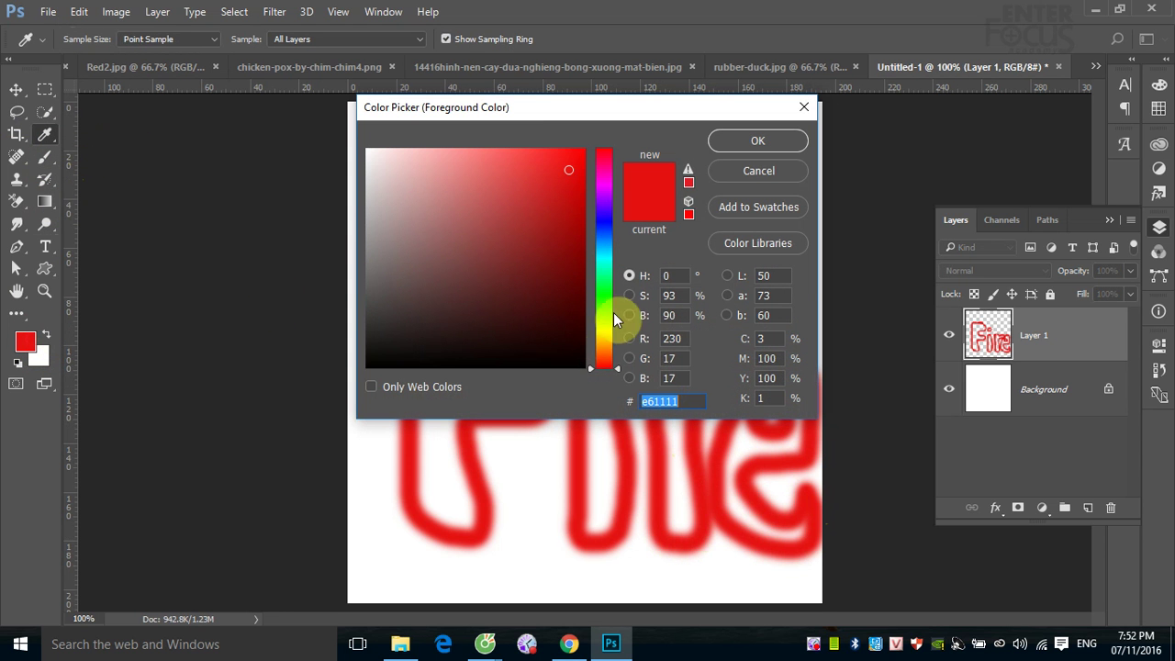
click(604, 334)
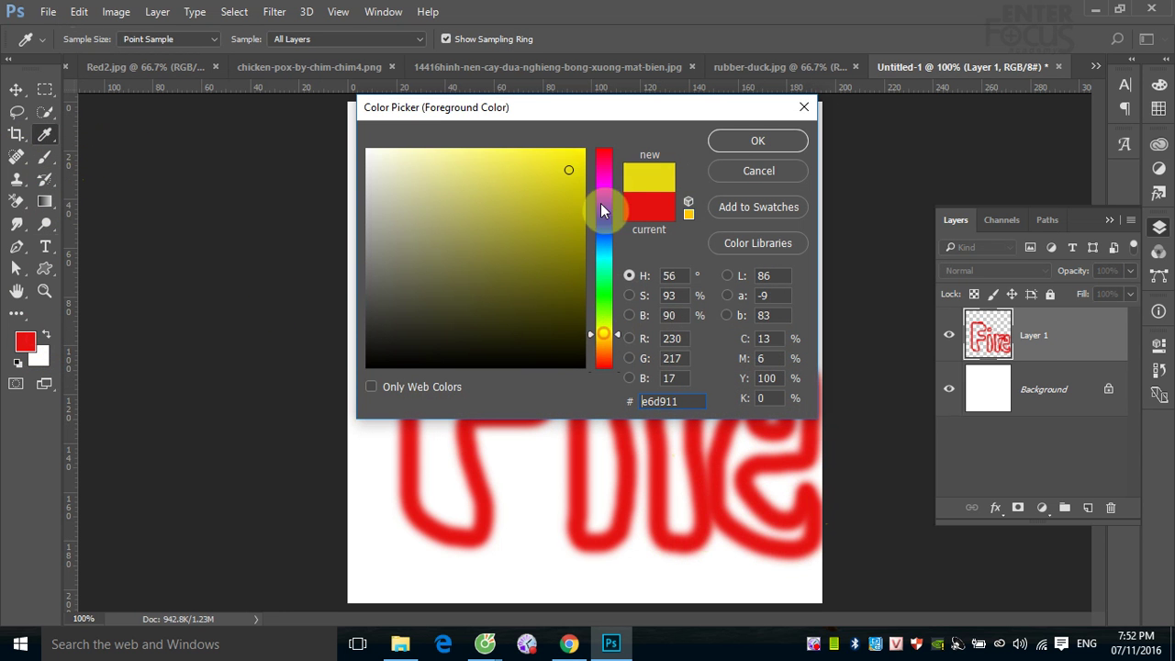
click(735, 140)
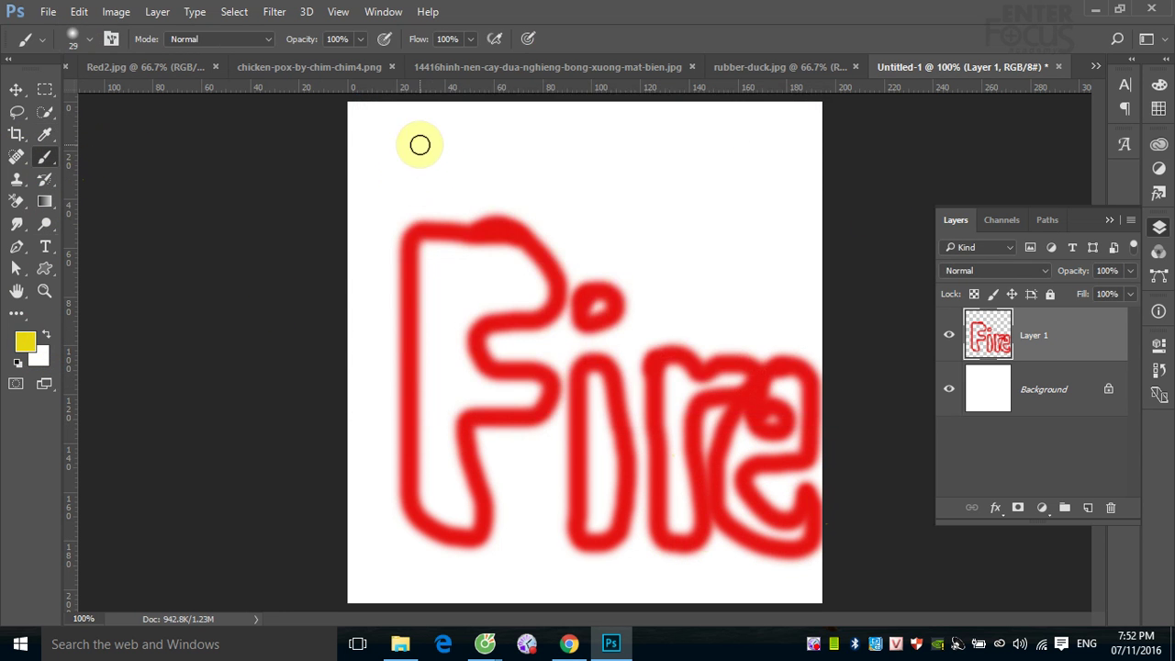
click(270, 38)
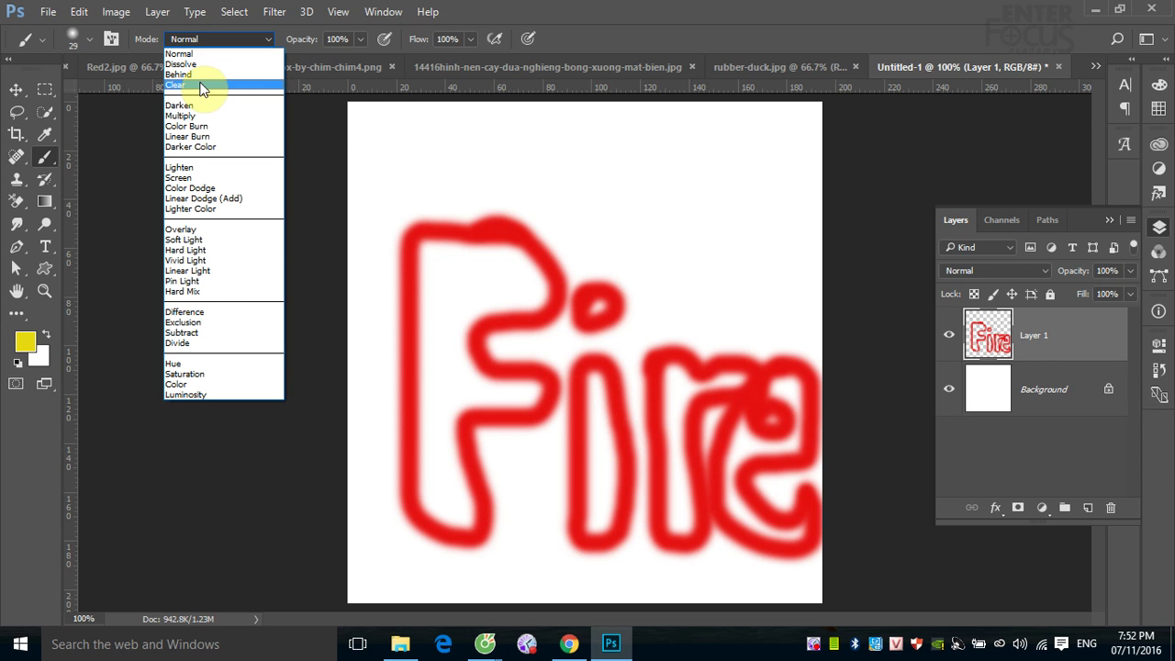
click(198, 74)
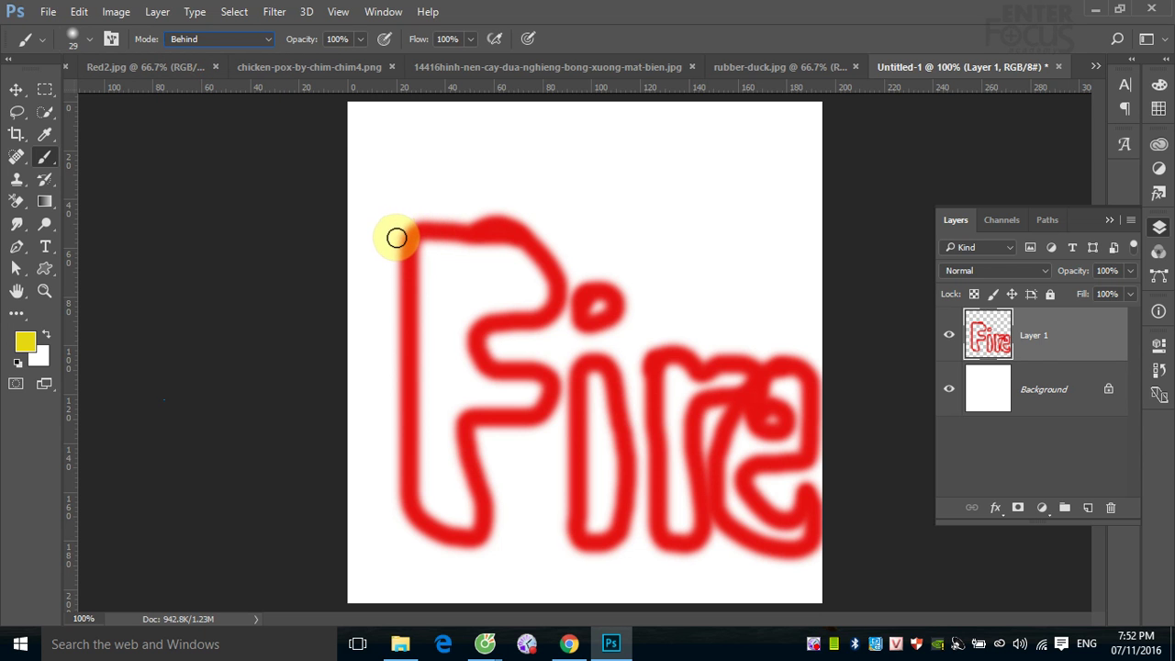
- Paint yellow behind the F, the i and the remaining letters to outline them
drag(396, 278, 397, 510)
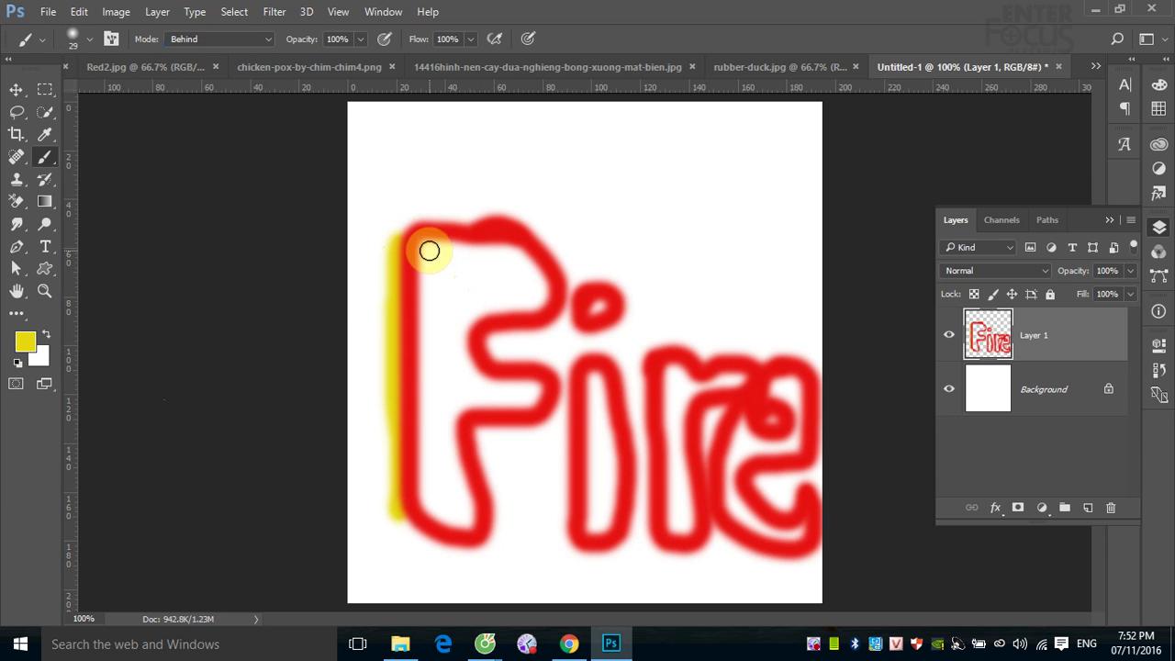
mouse_move(424, 246)
mouse_down()
mouse_move(541, 308)
mouse_move(461, 412)
mouse_move(497, 496)
mouse_up()
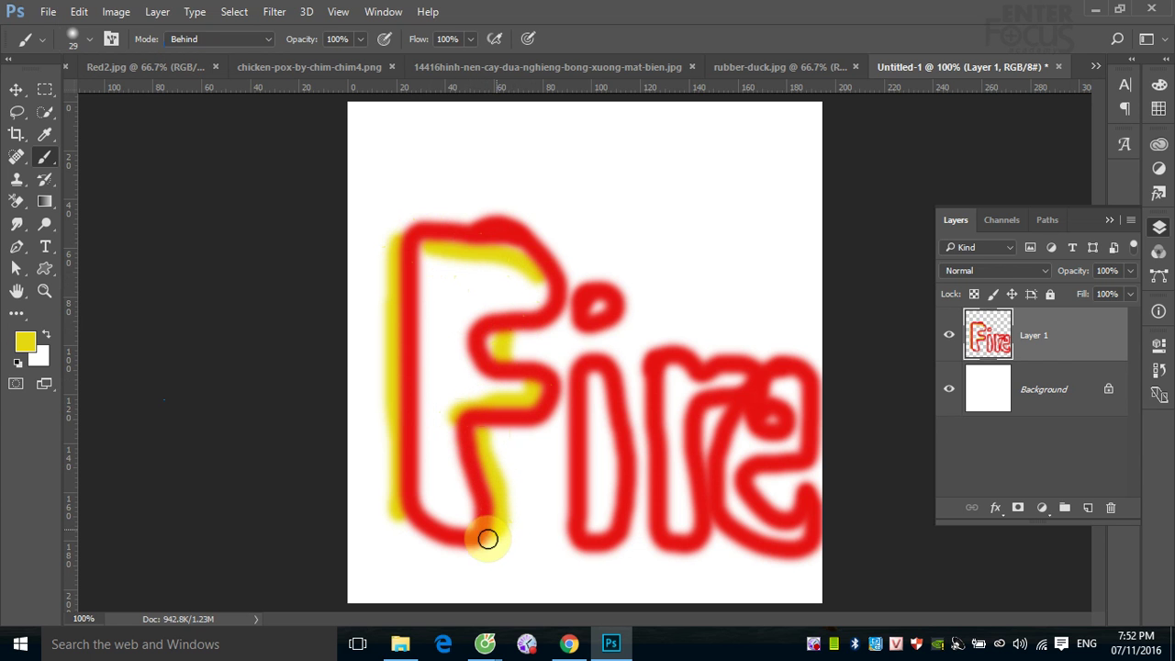
drag(419, 412, 448, 517)
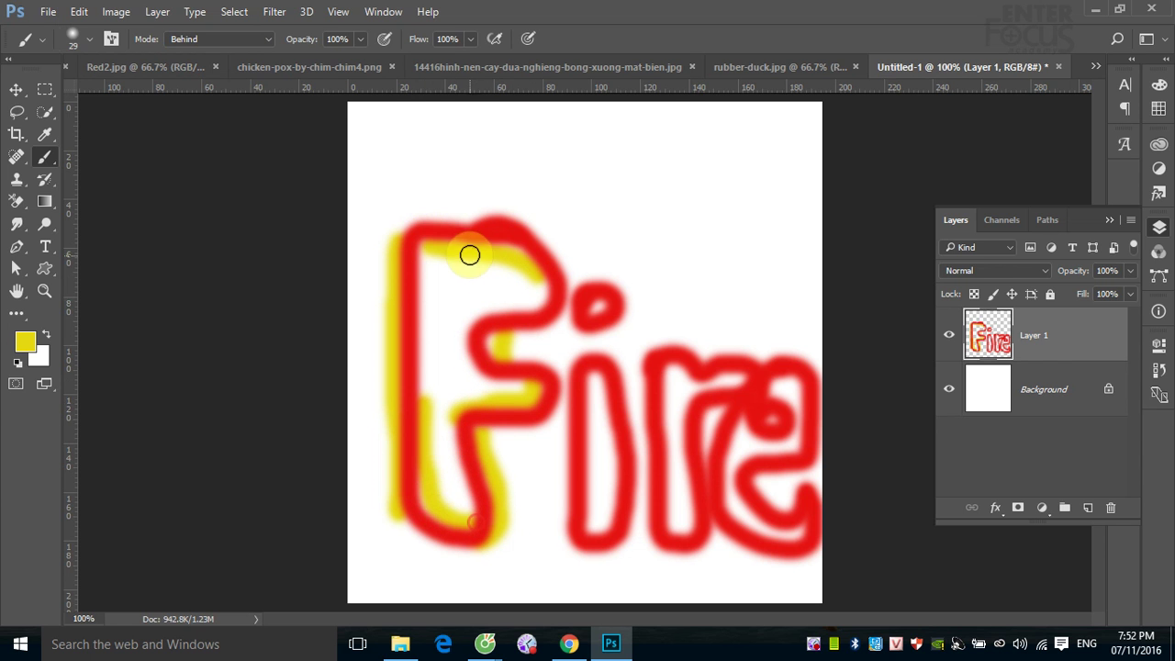
mouse_move(469, 254)
mouse_down()
mouse_move(441, 217)
mouse_move(496, 213)
mouse_up()
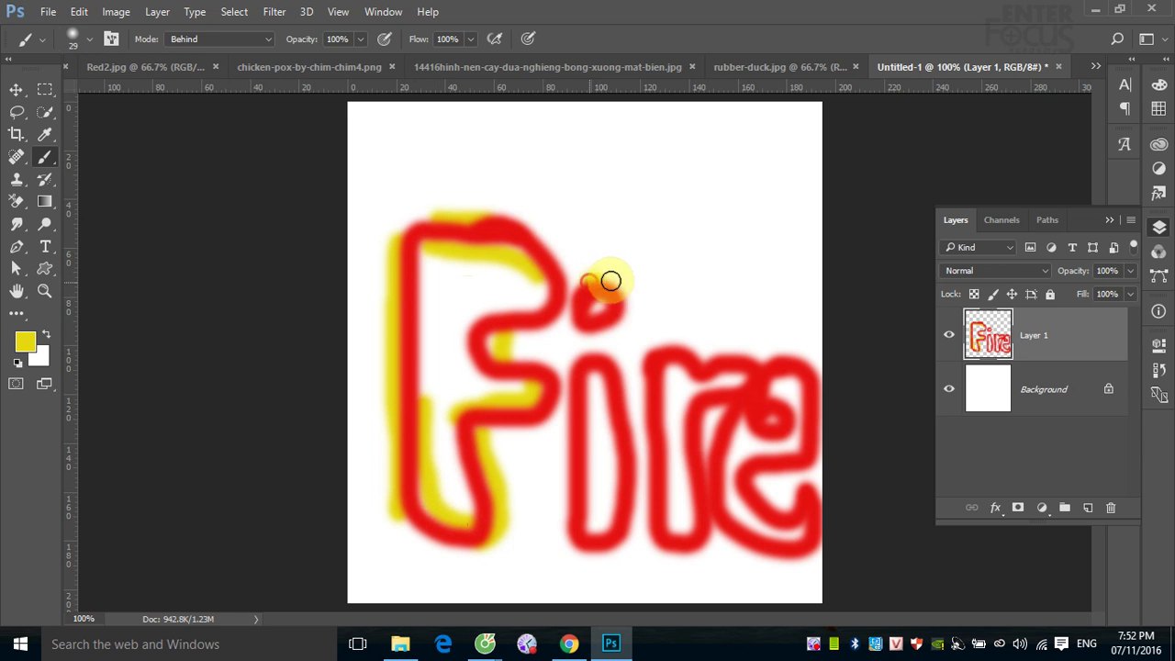
mouse_move(611, 280)
mouse_down()
mouse_move(624, 319)
mouse_move(587, 375)
mouse_move(593, 518)
mouse_move(582, 519)
mouse_move(568, 450)
mouse_move(566, 537)
mouse_move(627, 544)
mouse_move(639, 471)
mouse_move(629, 396)
mouse_move(604, 352)
mouse_move(758, 364)
mouse_move(685, 399)
mouse_move(741, 432)
mouse_move(795, 385)
mouse_move(798, 354)
mouse_move(822, 379)
mouse_move(771, 461)
mouse_move(774, 501)
mouse_move(742, 508)
mouse_move(777, 538)
mouse_move(703, 517)
mouse_move(728, 546)
mouse_move(714, 535)
mouse_move(692, 551)
mouse_move(643, 535)
mouse_move(651, 486)
mouse_up()
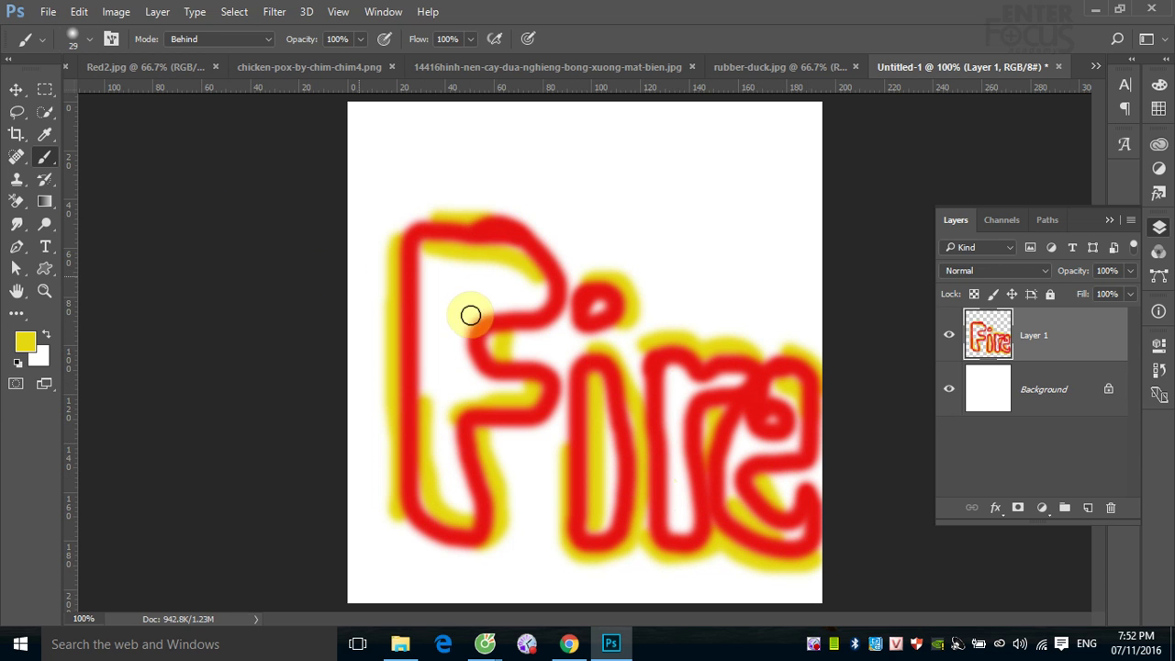
mouse_move(528, 267)
mouse_down()
mouse_move(529, 307)
mouse_move(523, 226)
mouse_move(569, 276)
mouse_move(528, 321)
mouse_move(425, 303)
mouse_move(404, 438)
mouse_up()
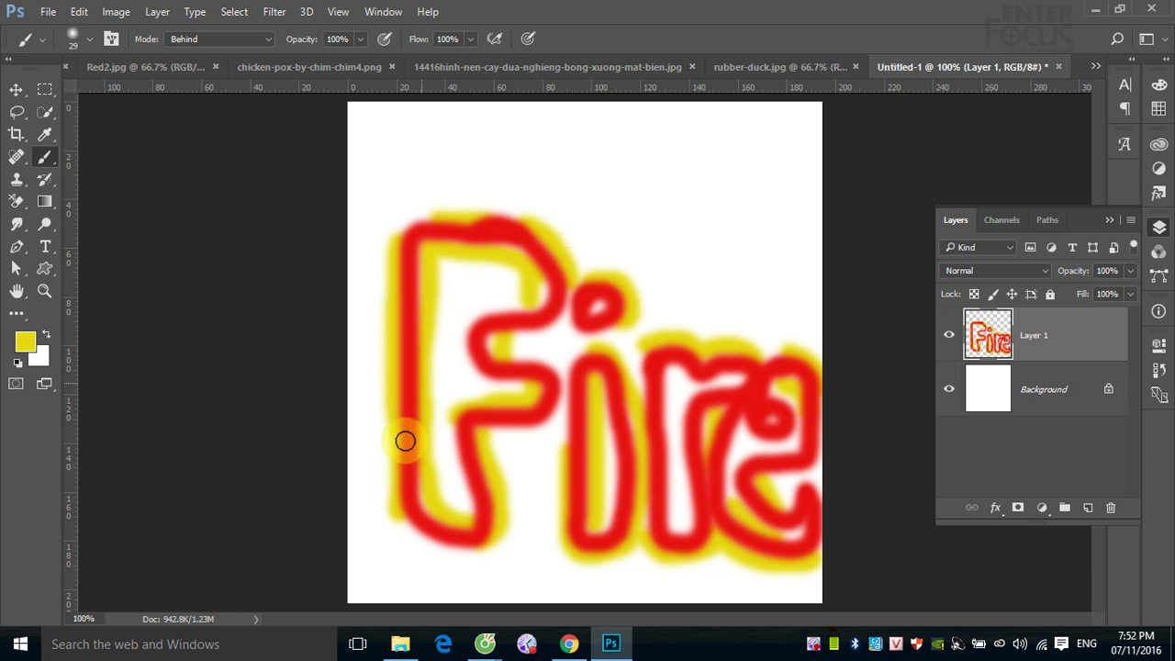
- Using the Smudge tool with a 67 px brush at 82% strength, pull the F's top into a flame tip
click(24, 226)
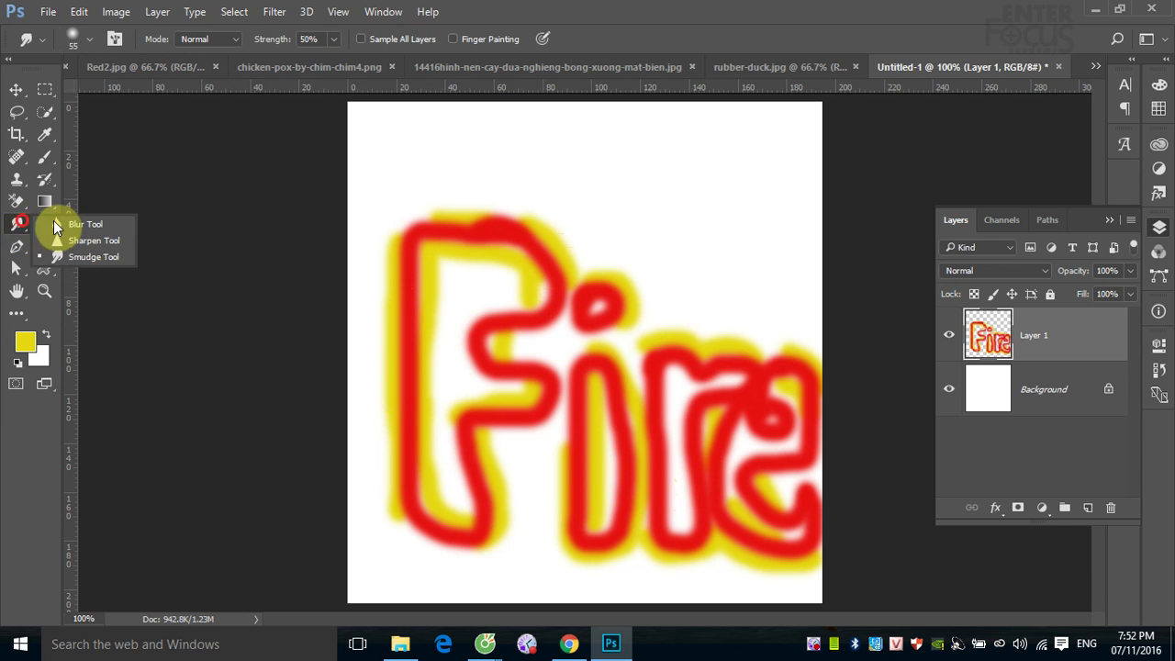
click(75, 254)
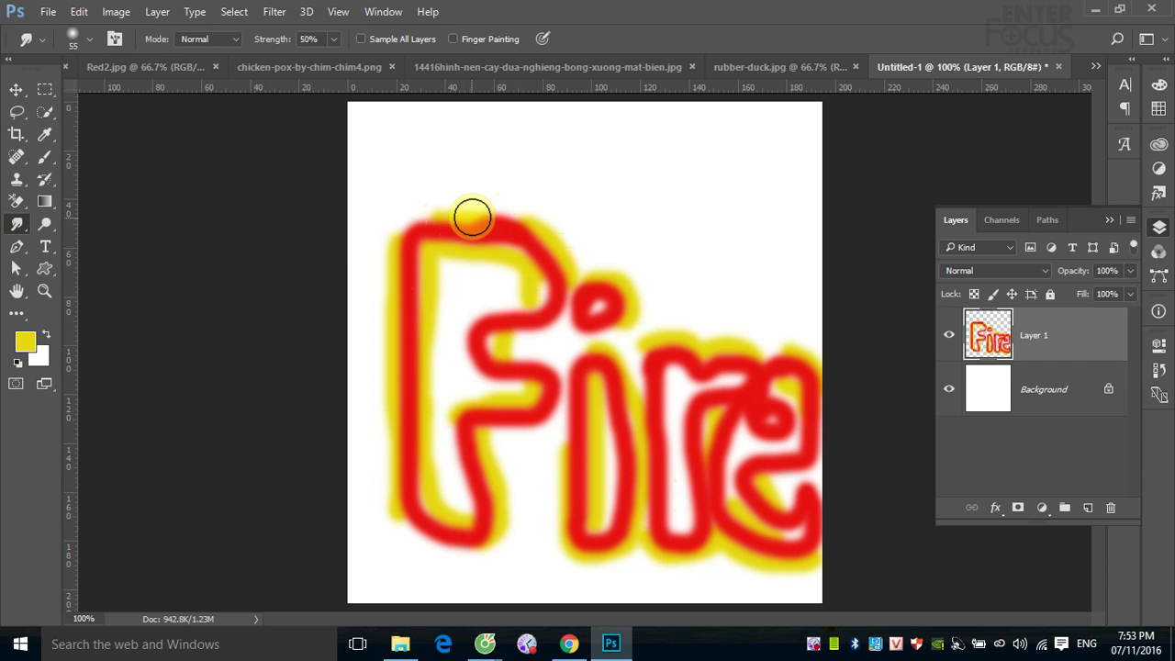
drag(472, 217, 539, 203)
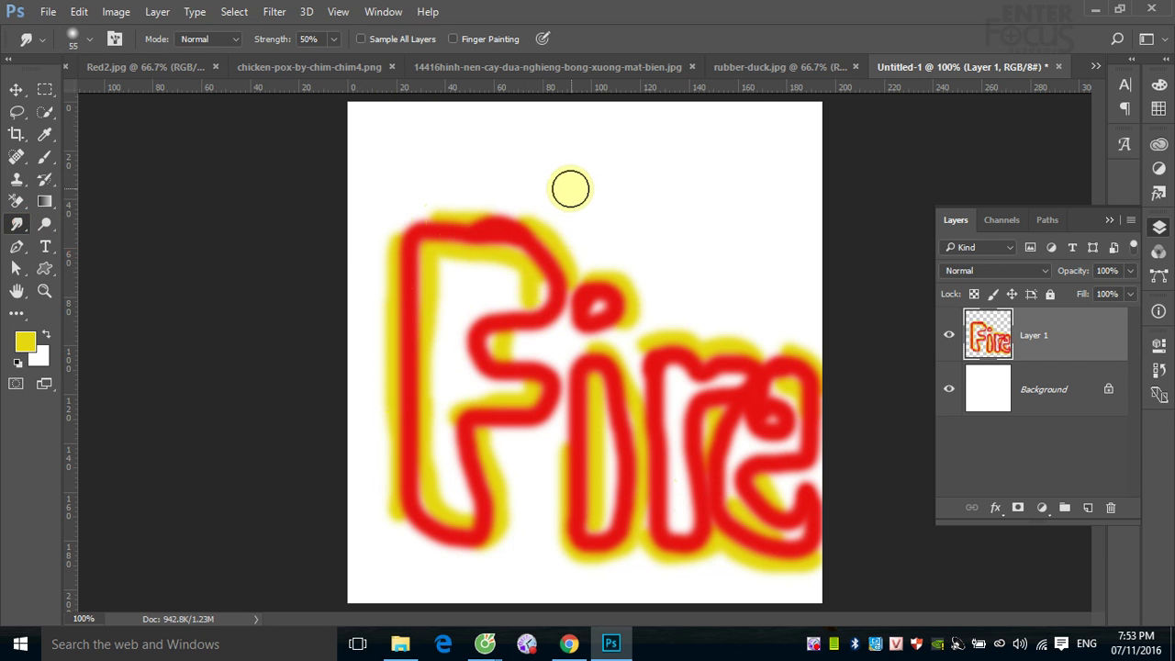
alt+right_click(564, 188)
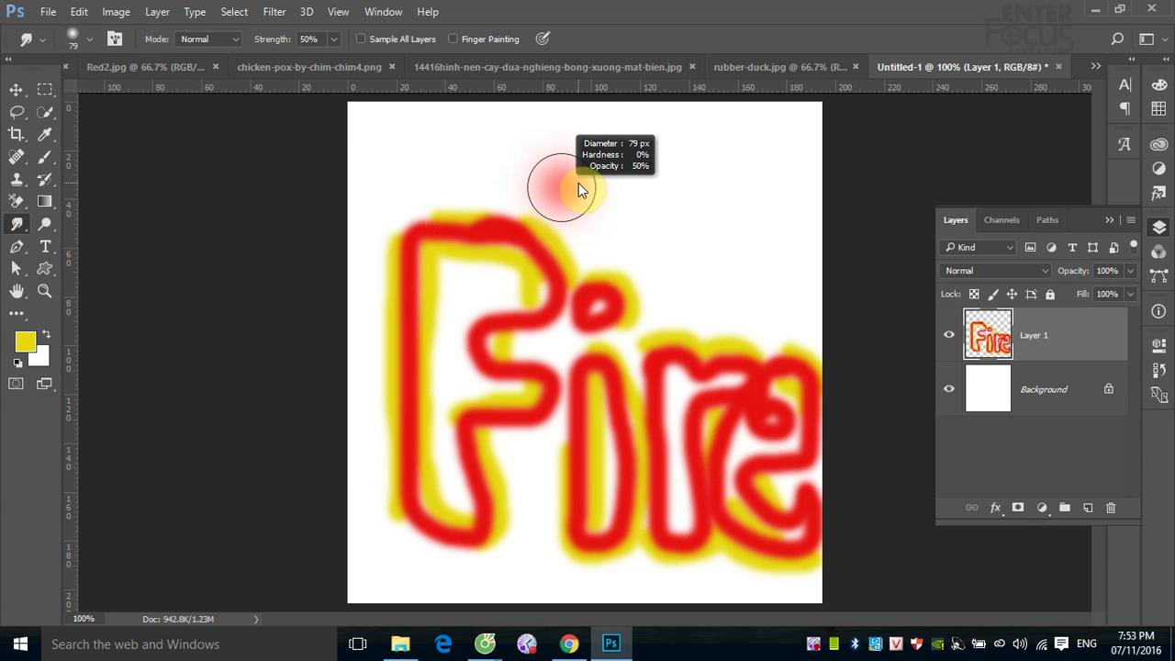
drag(578, 188, 572, 189)
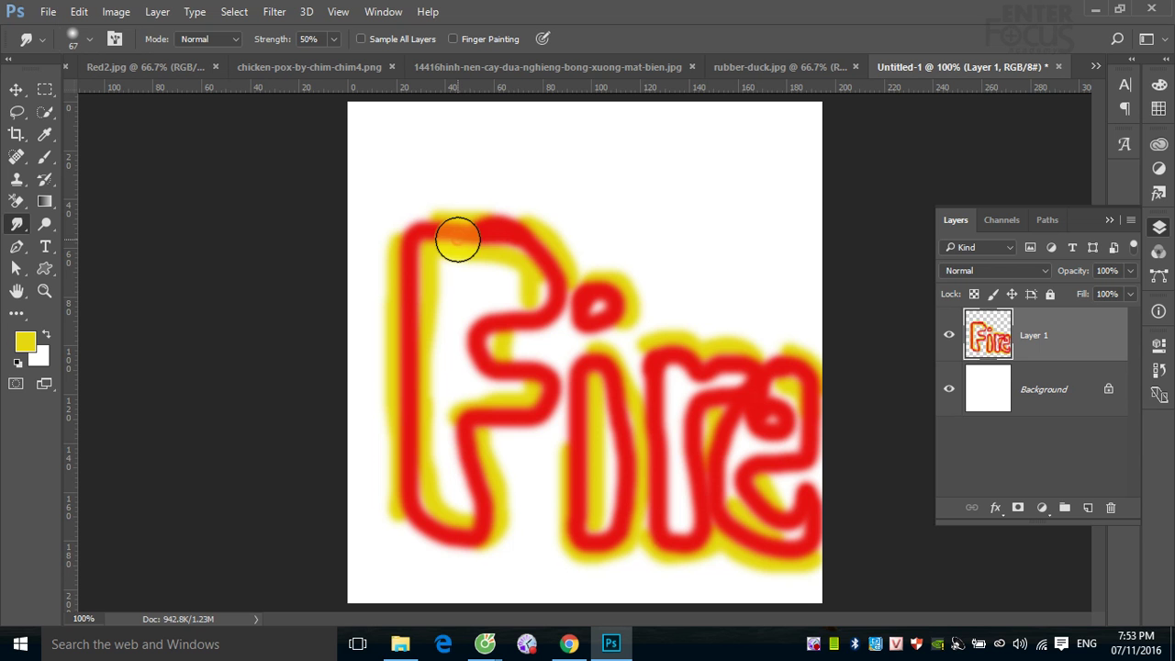
drag(459, 190, 453, 152)
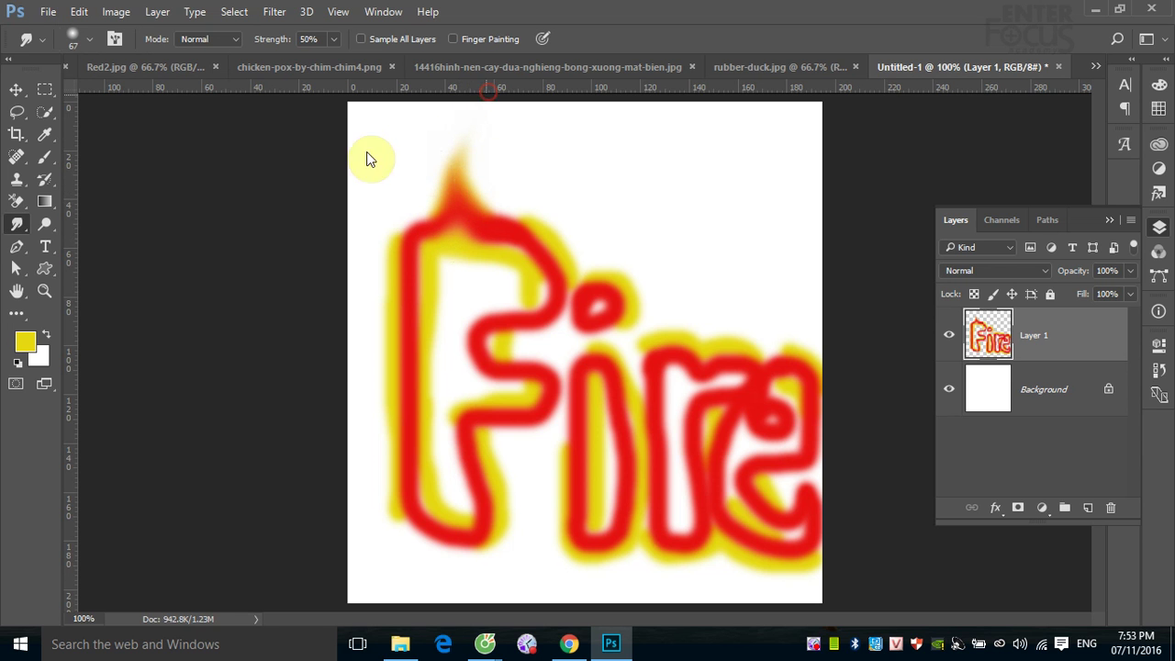
drag(357, 60, 363, 62)
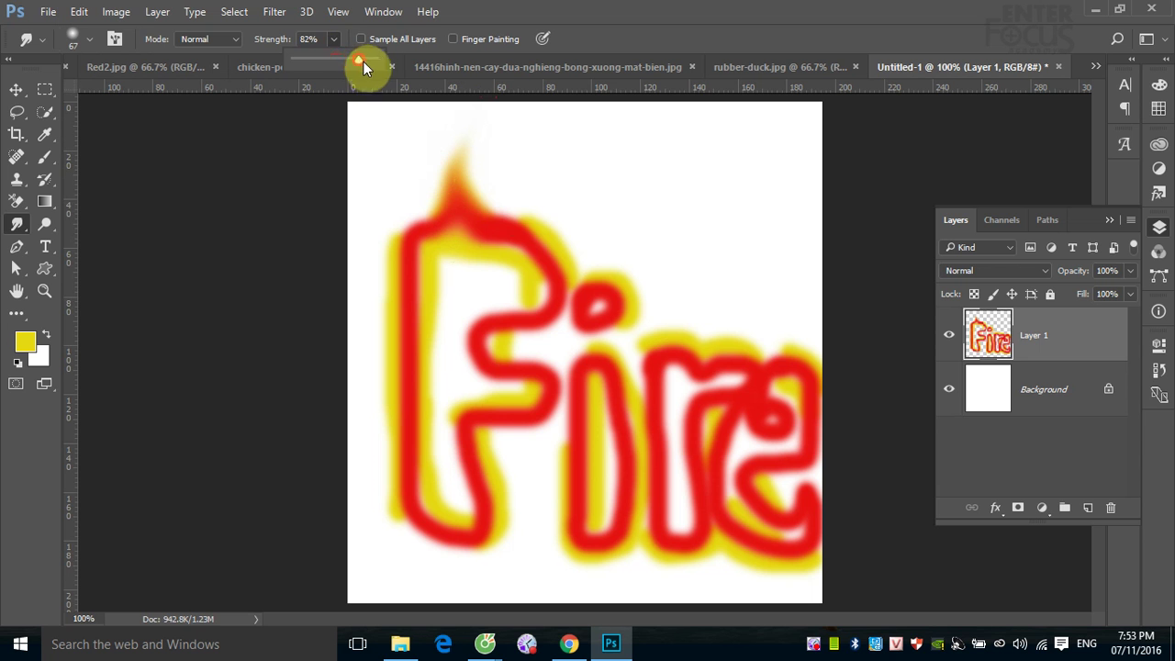
mouse_move(485, 228)
mouse_down()
mouse_move(504, 158)
mouse_move(494, 114)
mouse_up()
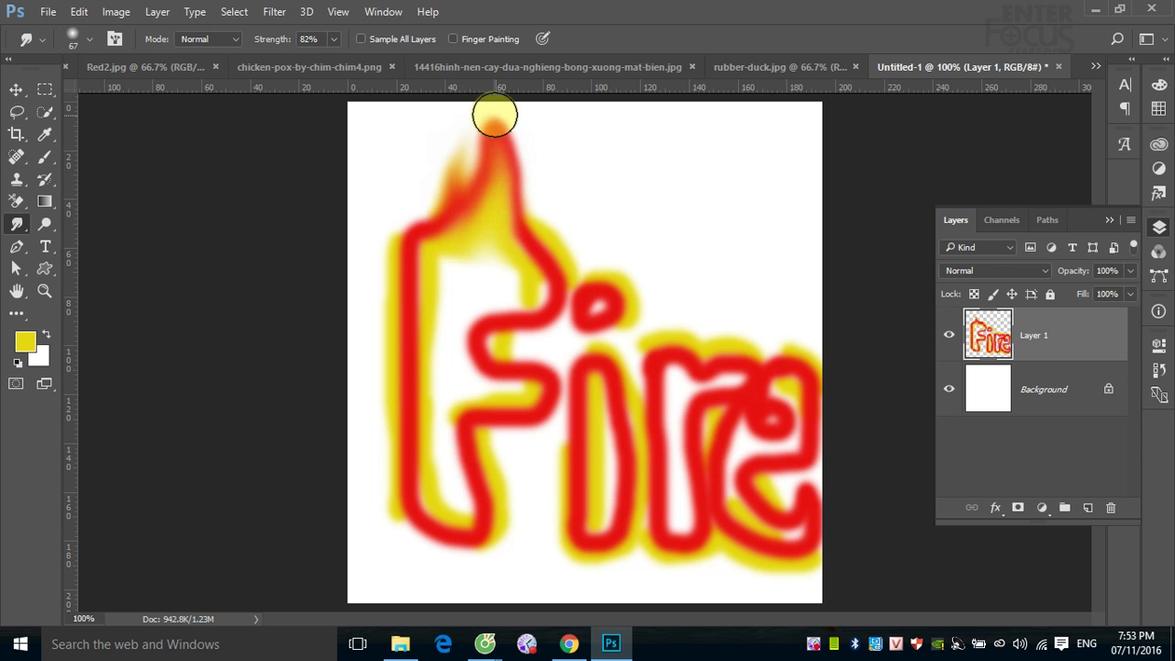
mouse_move(501, 186)
mouse_down()
mouse_move(496, 115)
mouse_move(560, 105)
mouse_up()
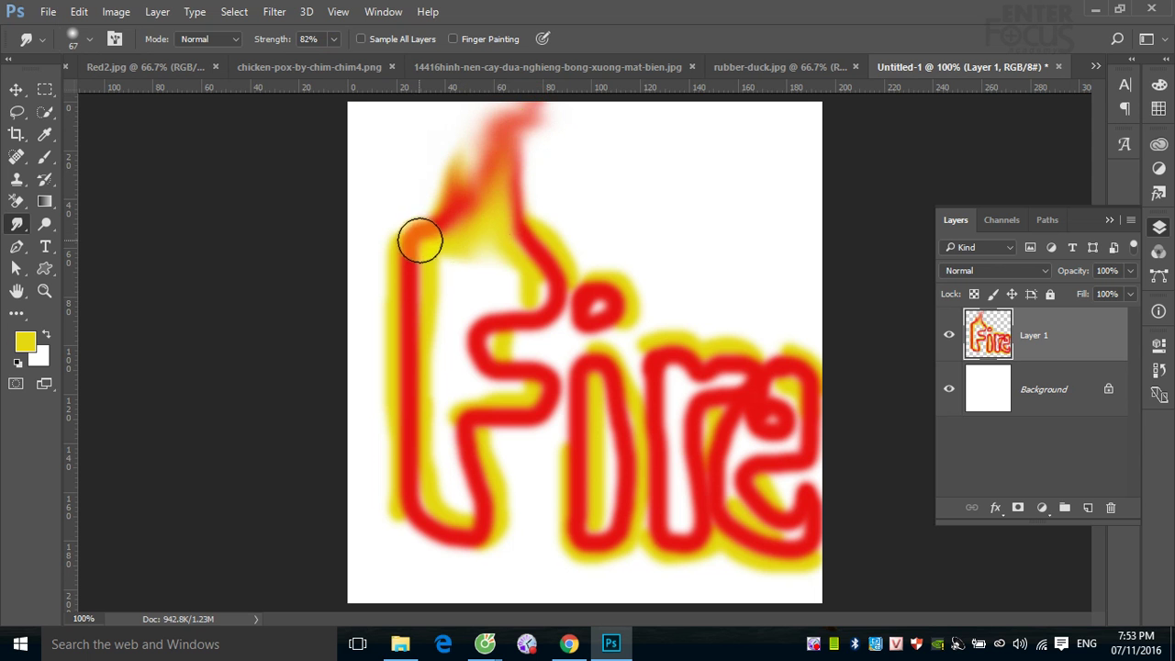
- At 42% strength, smudge the F's corners, edges and crossbar upward into flame tongues
click(334, 38)
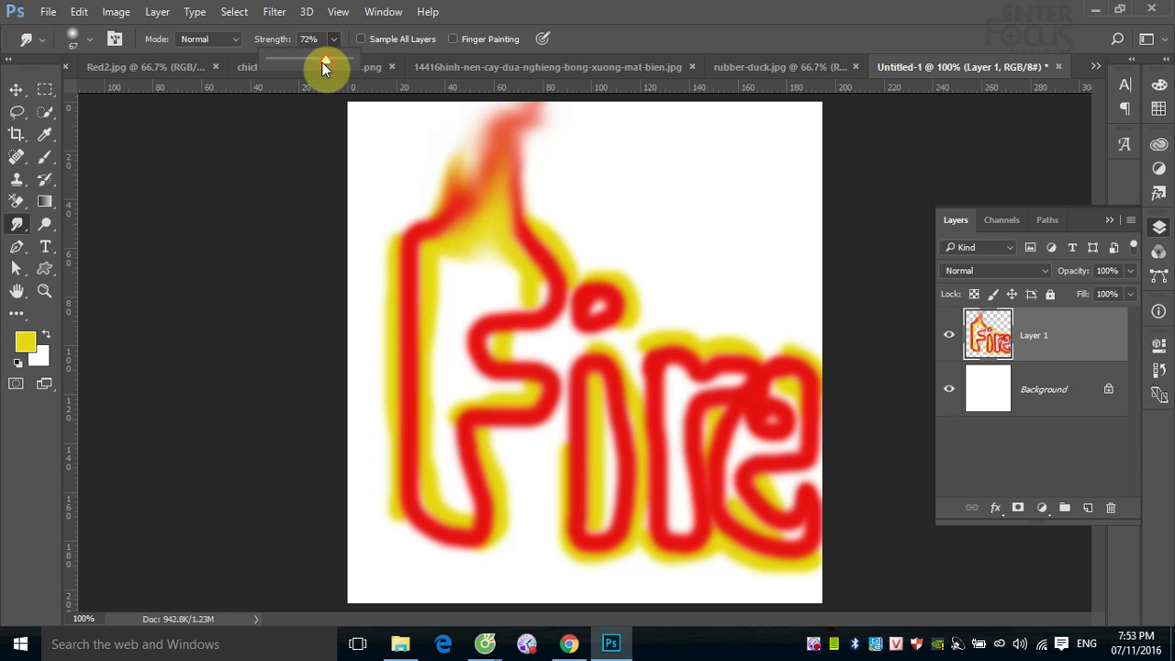
drag(399, 240, 414, 142)
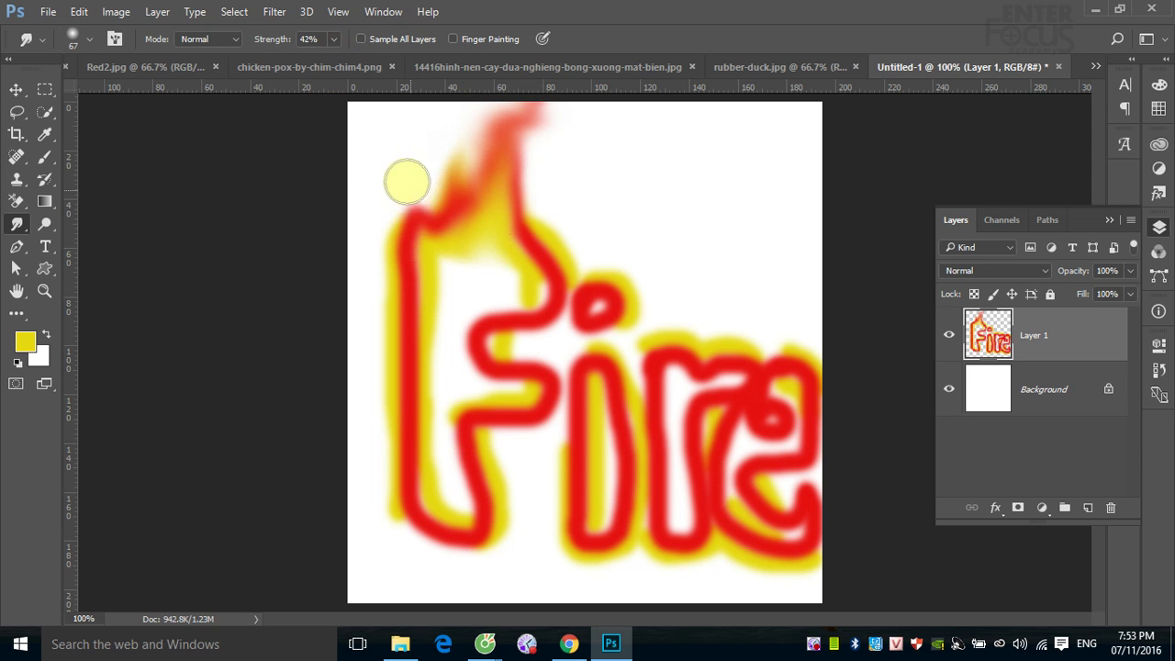
drag(420, 263, 423, 186)
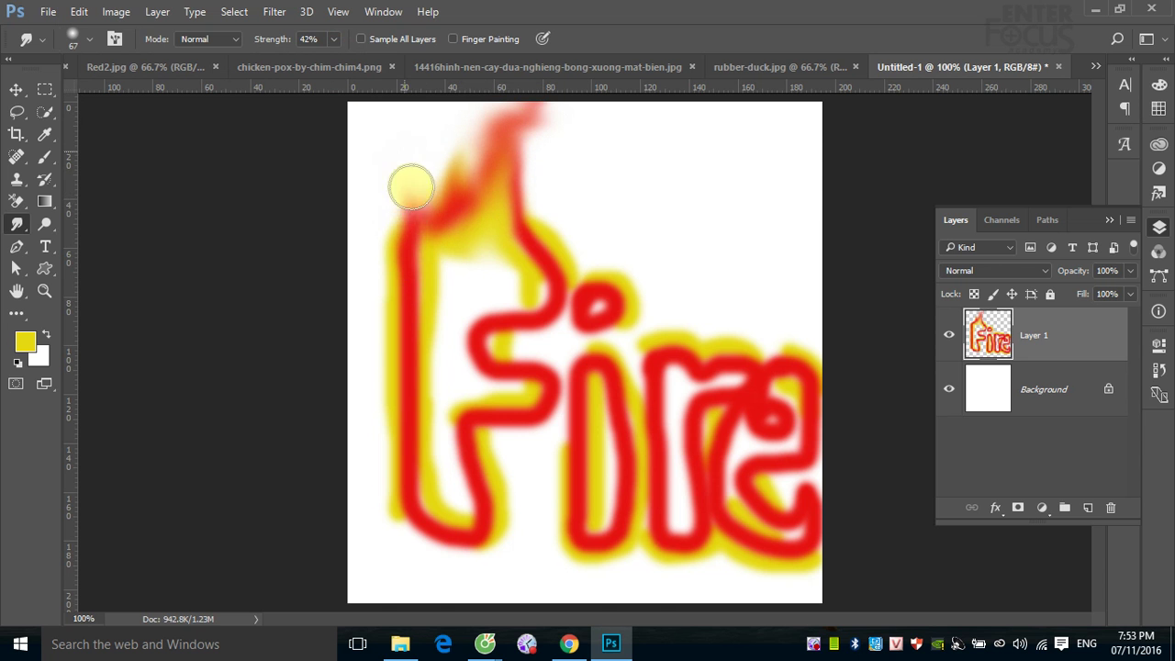
mouse_move(401, 125)
mouse_down()
mouse_move(417, 181)
mouse_move(375, 173)
mouse_up()
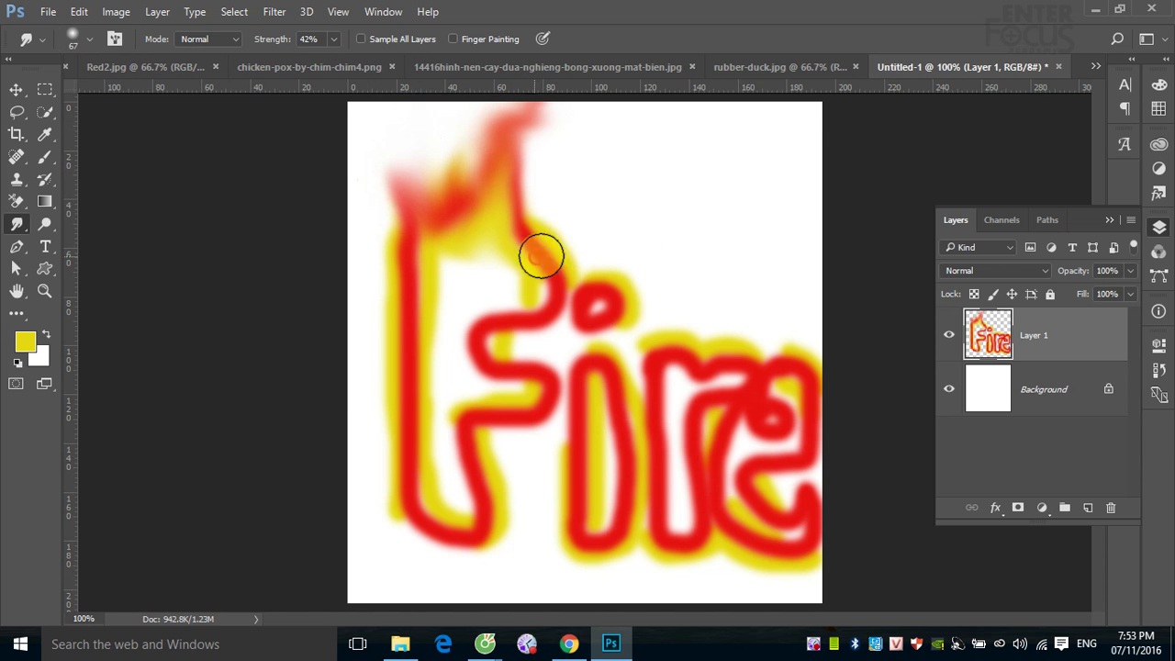
drag(540, 257, 585, 125)
drag(526, 229, 553, 168)
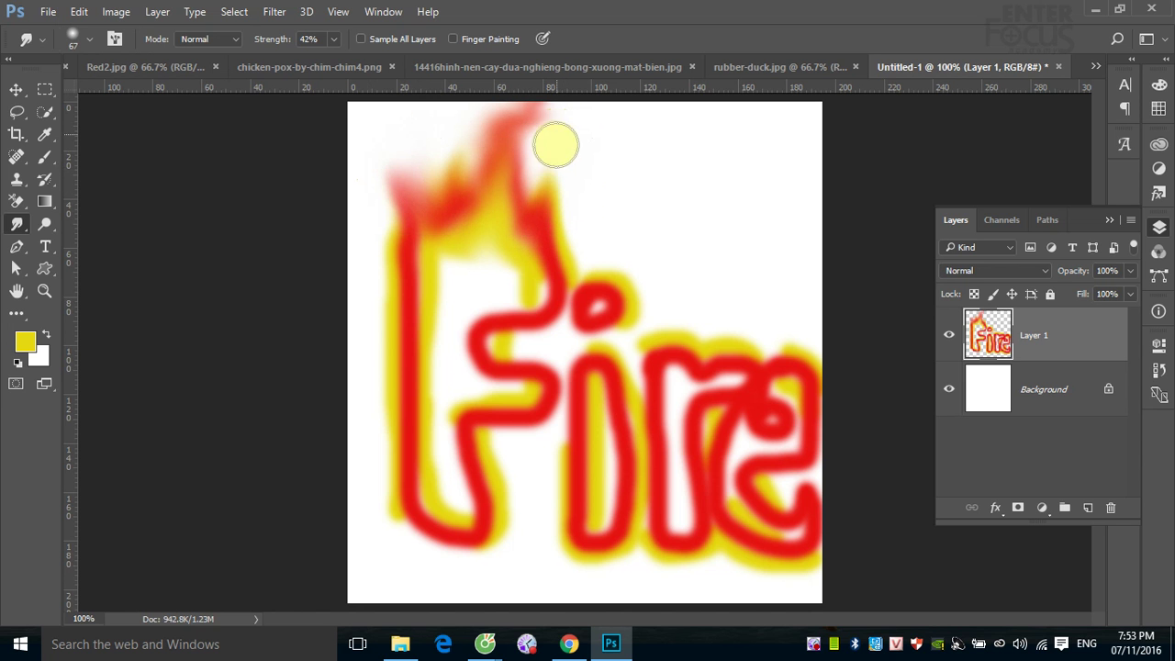
mouse_move(475, 338)
mouse_down()
mouse_move(489, 337)
mouse_move(498, 241)
mouse_up()
drag(414, 357, 366, 249)
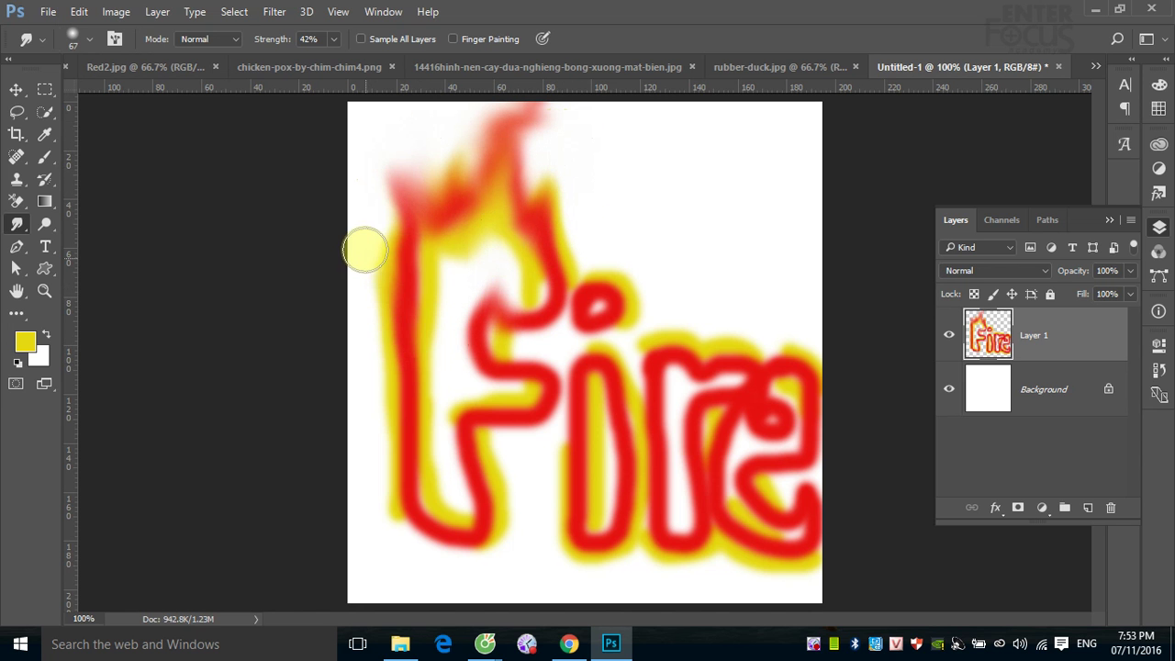
drag(388, 318, 354, 231)
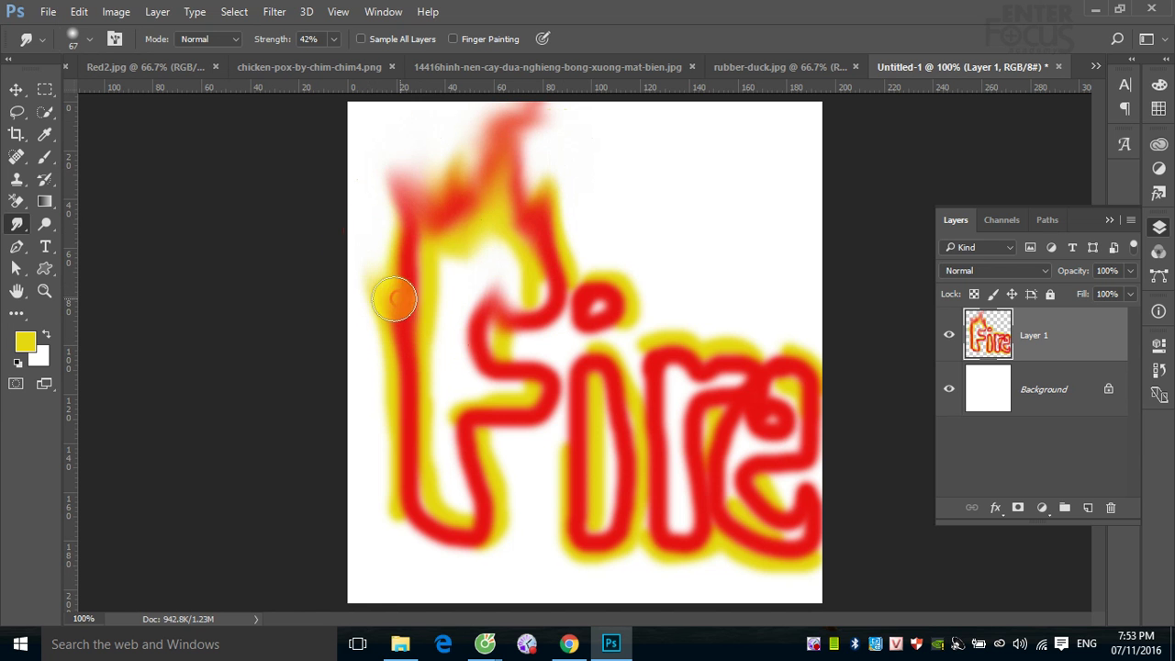
drag(393, 296, 361, 189)
drag(446, 302, 501, 253)
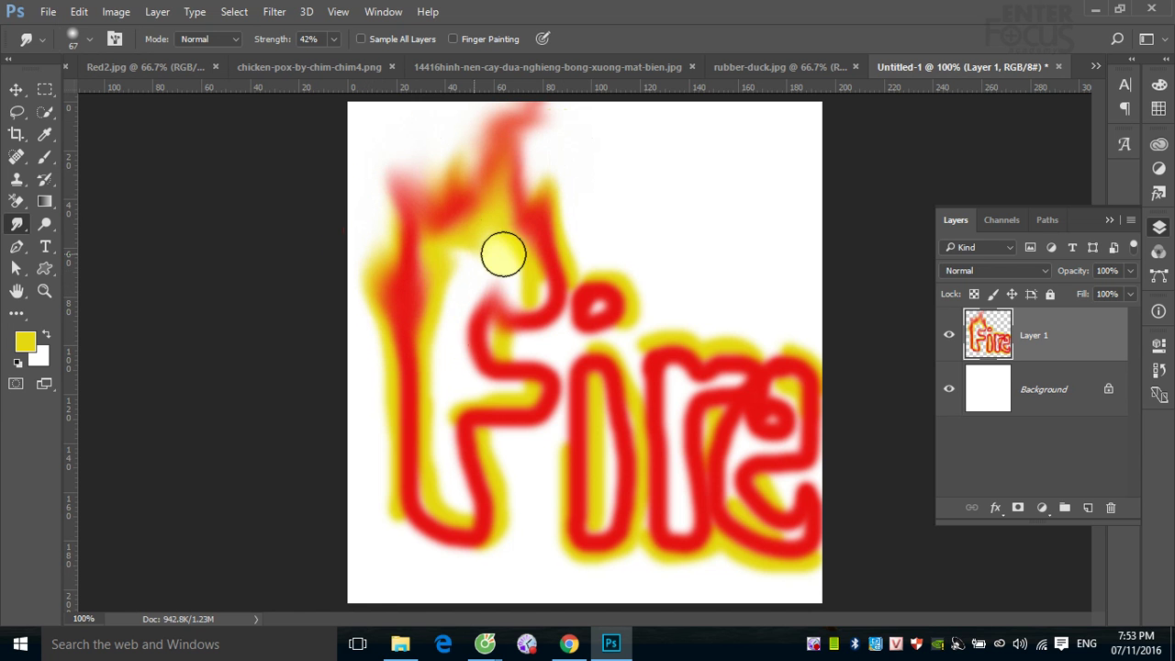
drag(421, 282, 424, 440)
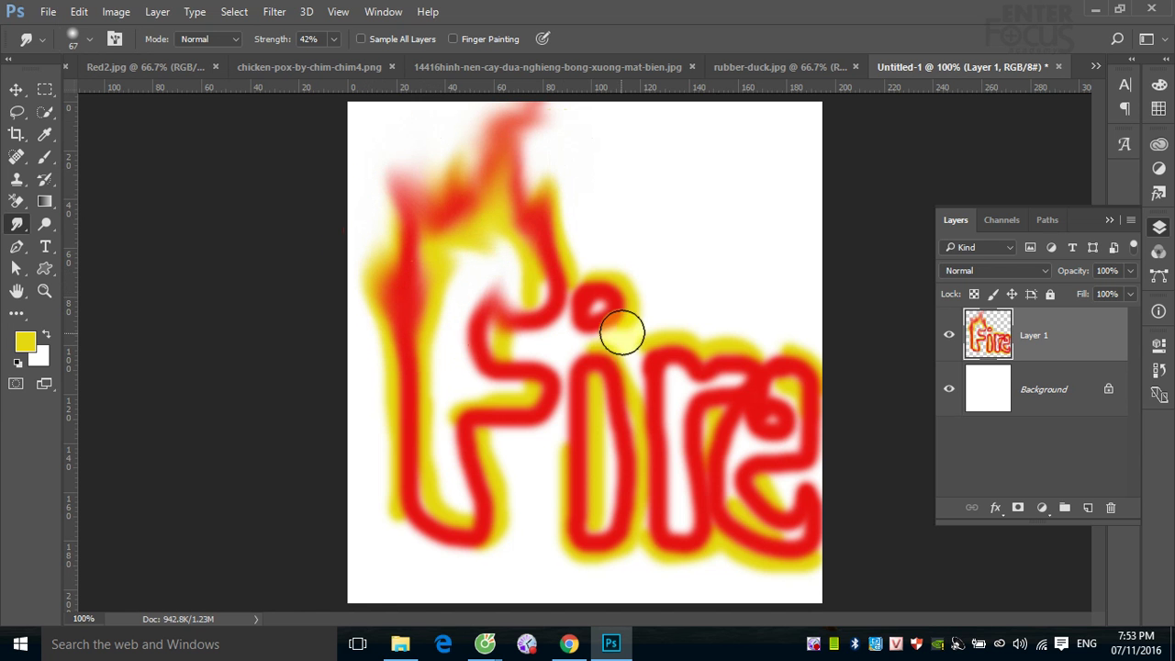
- Streak the i's dot and the r into flames, then add spikes above r and e at 82%
drag(610, 307, 594, 224)
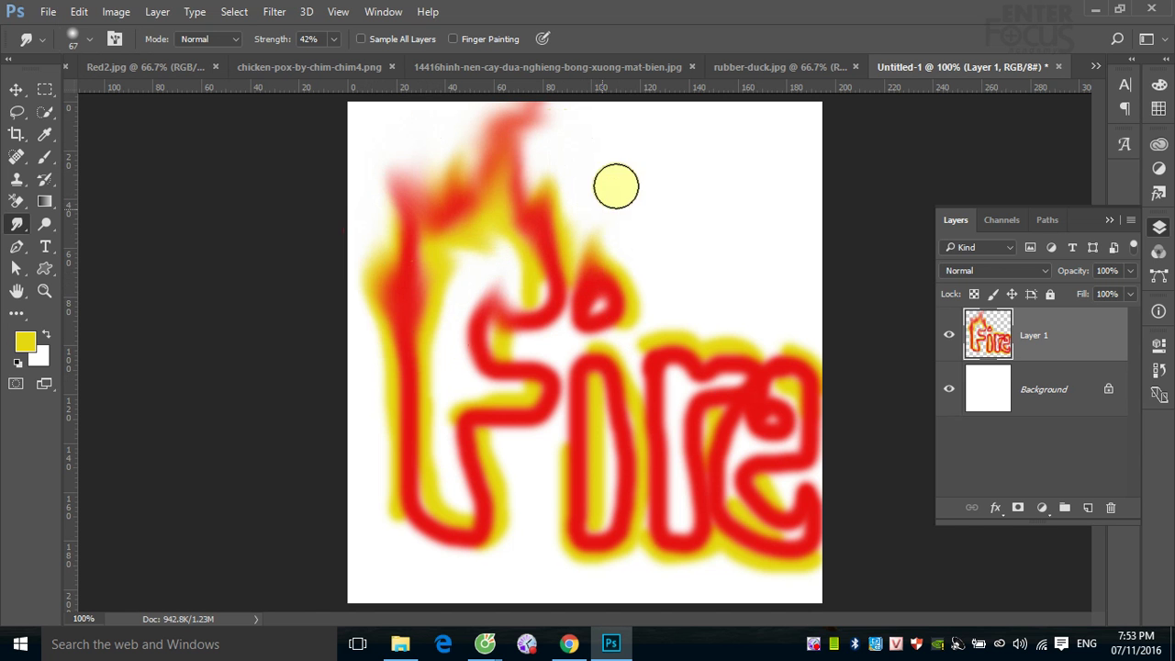
drag(603, 297, 636, 189)
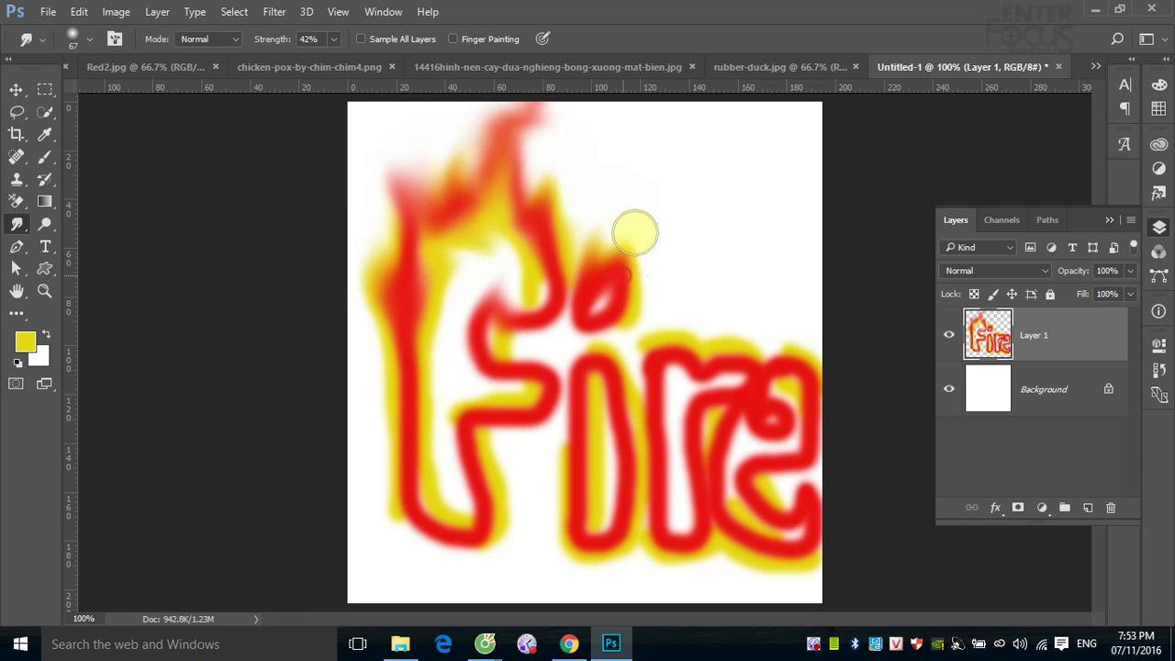
drag(634, 230, 630, 138)
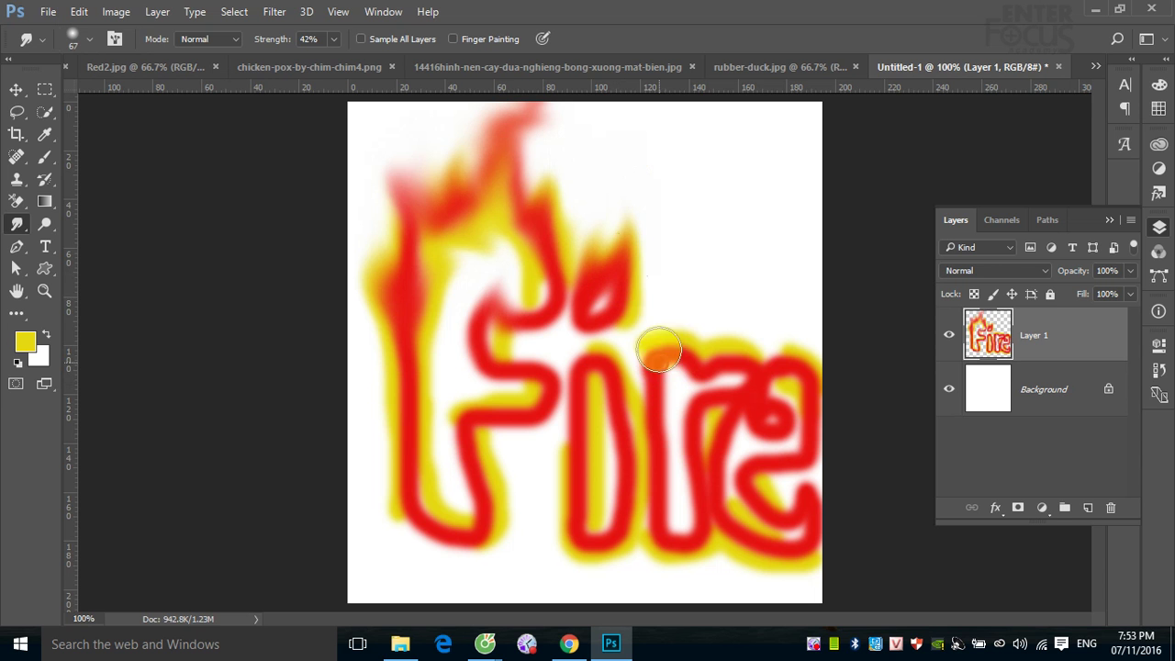
drag(661, 349, 676, 244)
drag(676, 332, 676, 233)
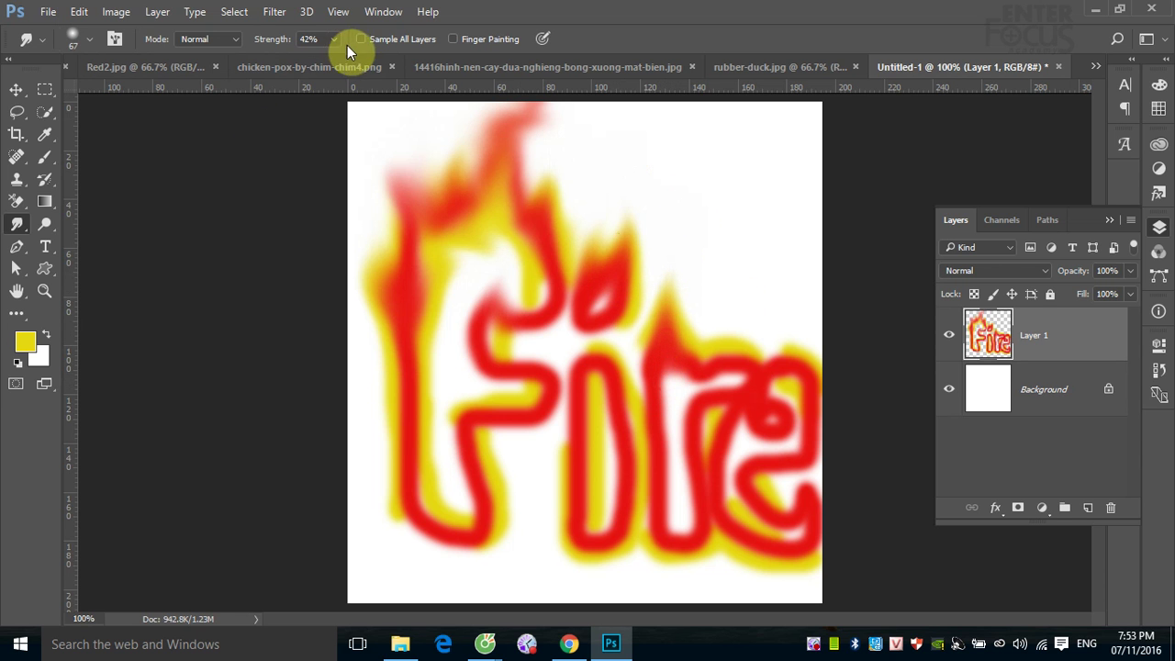
drag(332, 39, 364, 59)
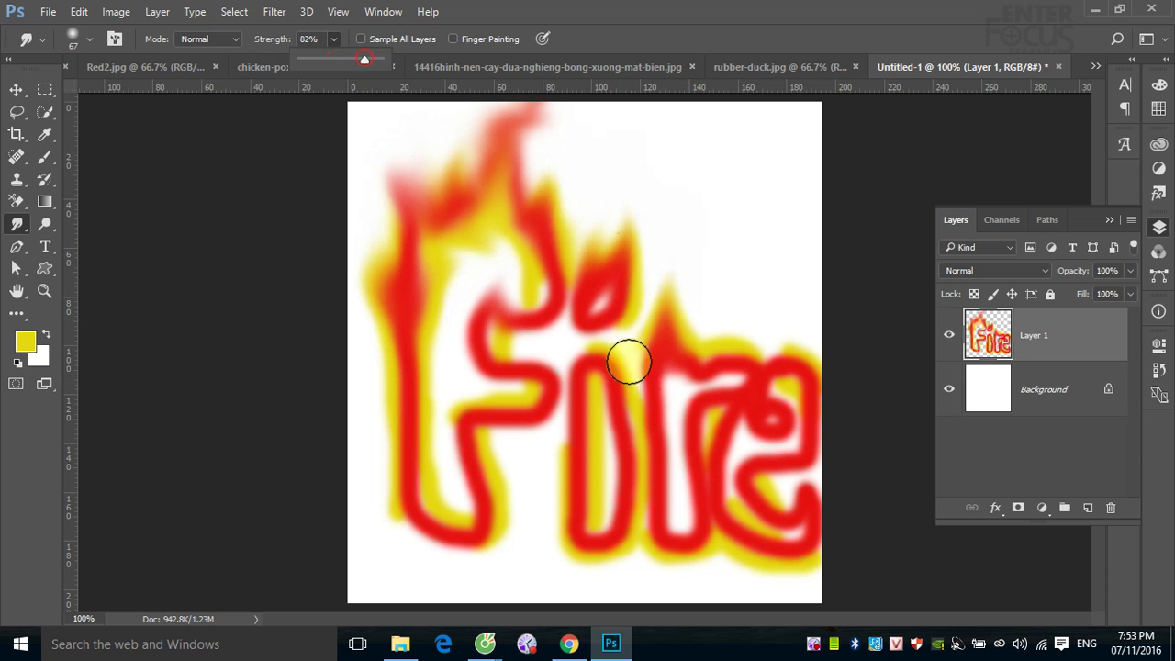
drag(707, 381, 717, 213)
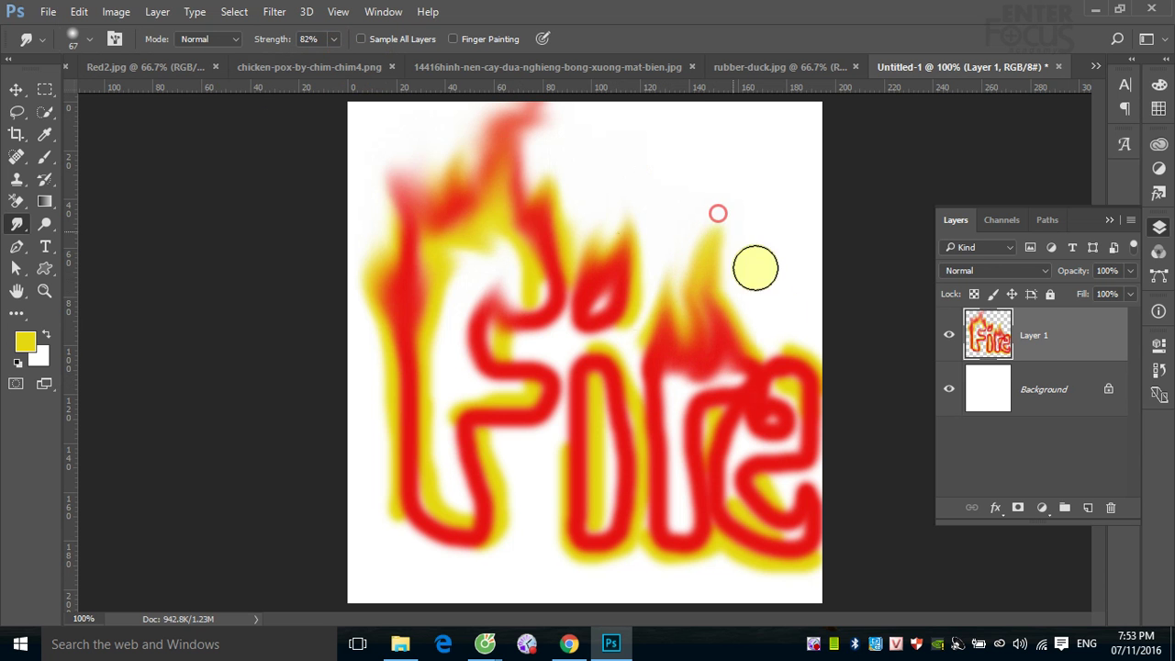
mouse_move(787, 349)
mouse_down()
mouse_move(753, 312)
mouse_move(778, 213)
mouse_up()
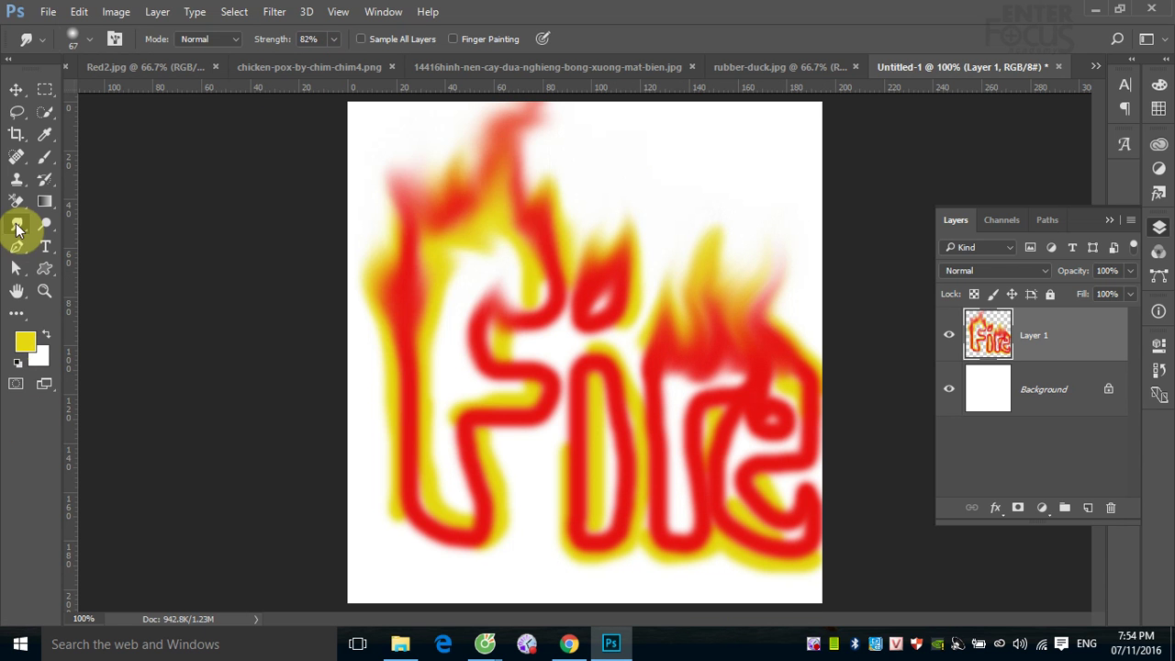
right_click(15, 225)
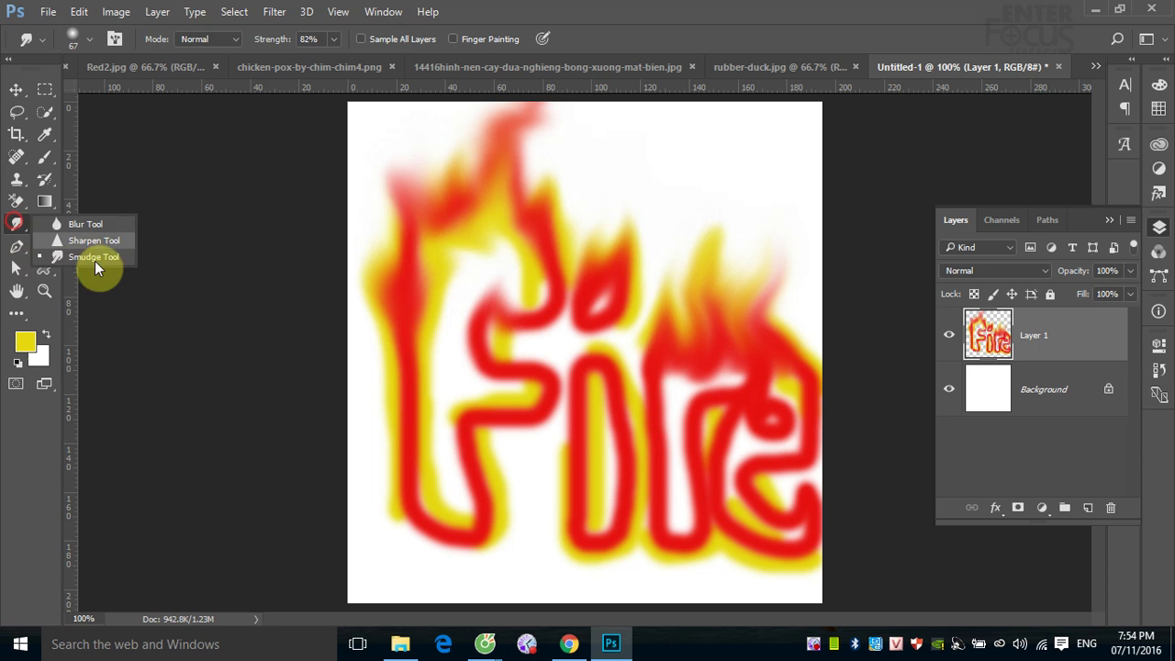
click(93, 257)
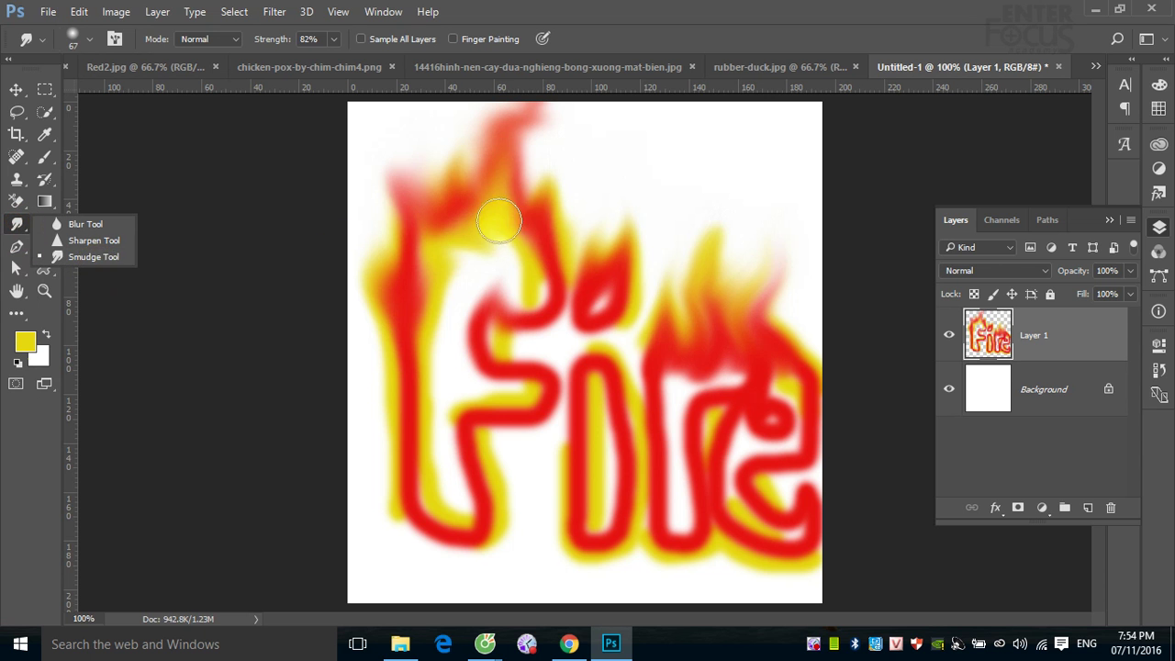
mouse_move(524, 263)
mouse_down()
mouse_move(535, 304)
mouse_move(533, 268)
mouse_move(512, 272)
mouse_move(540, 266)
mouse_move(496, 278)
mouse_move(527, 265)
mouse_move(518, 360)
mouse_up()
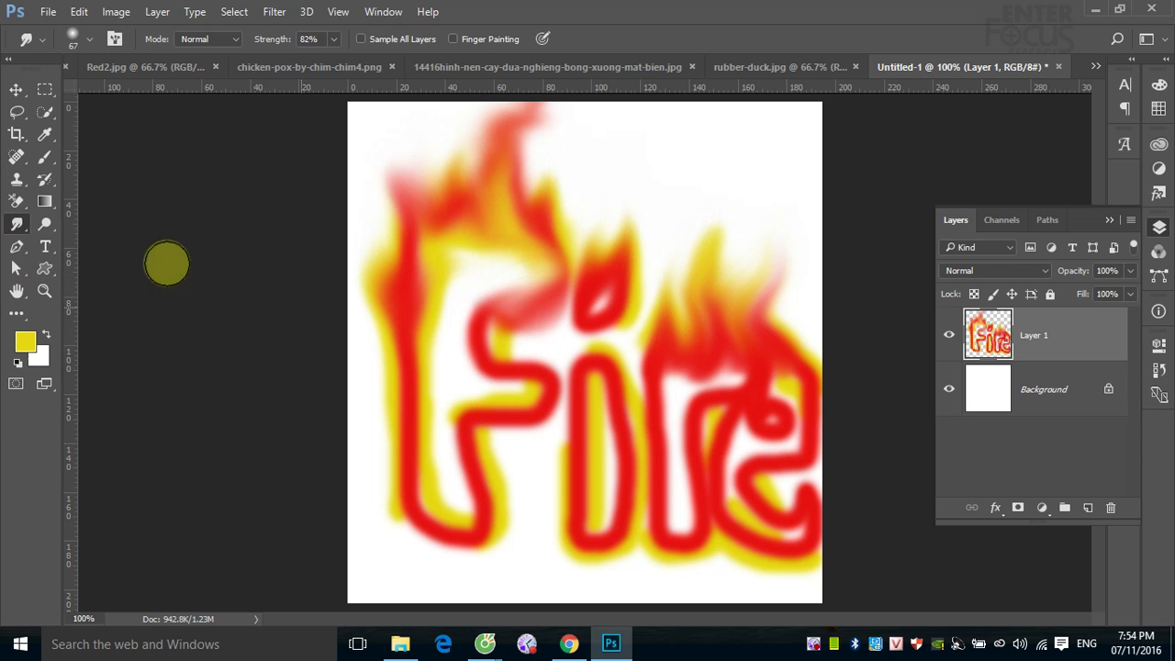
click(21, 225)
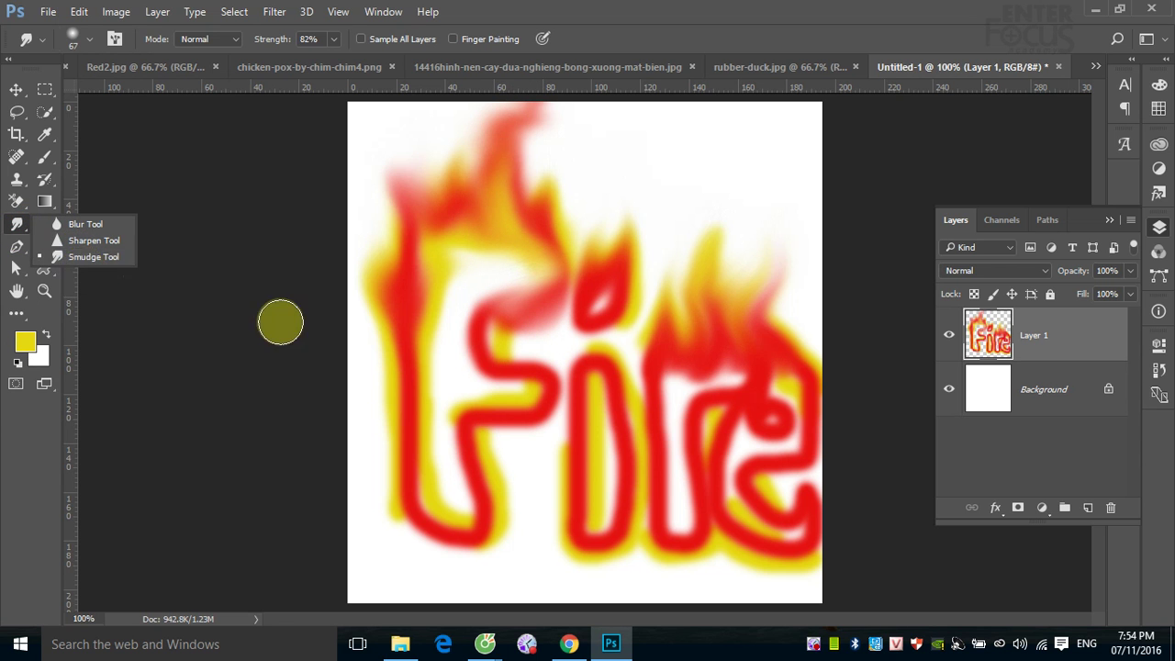
click(525, 645)
right_click(526, 645)
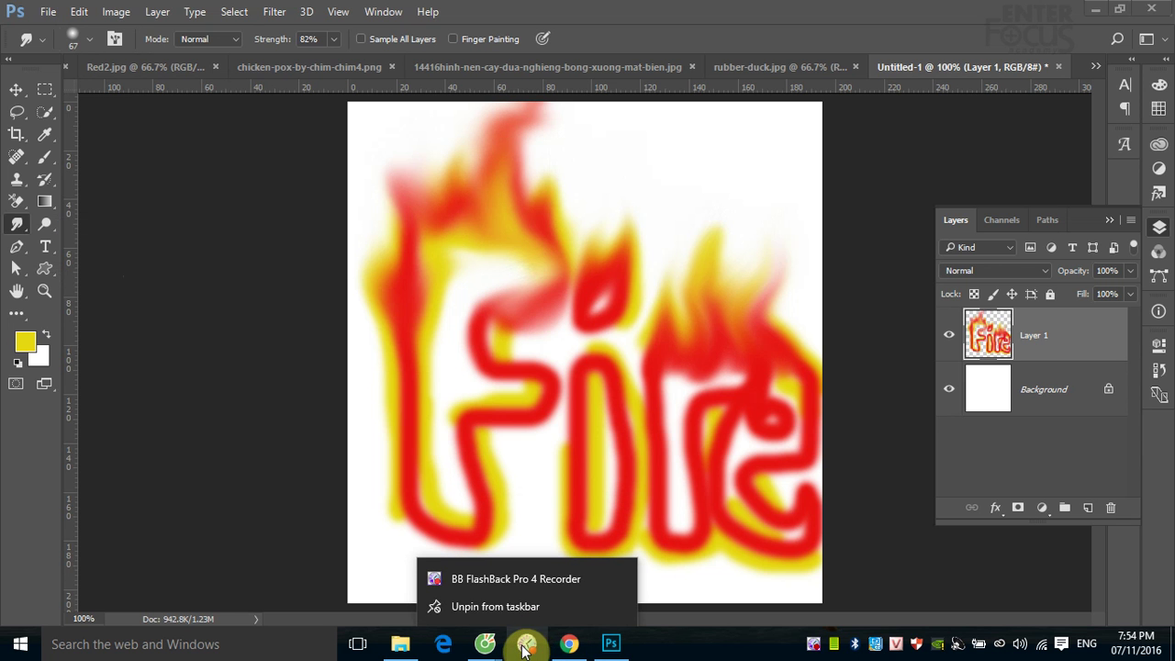